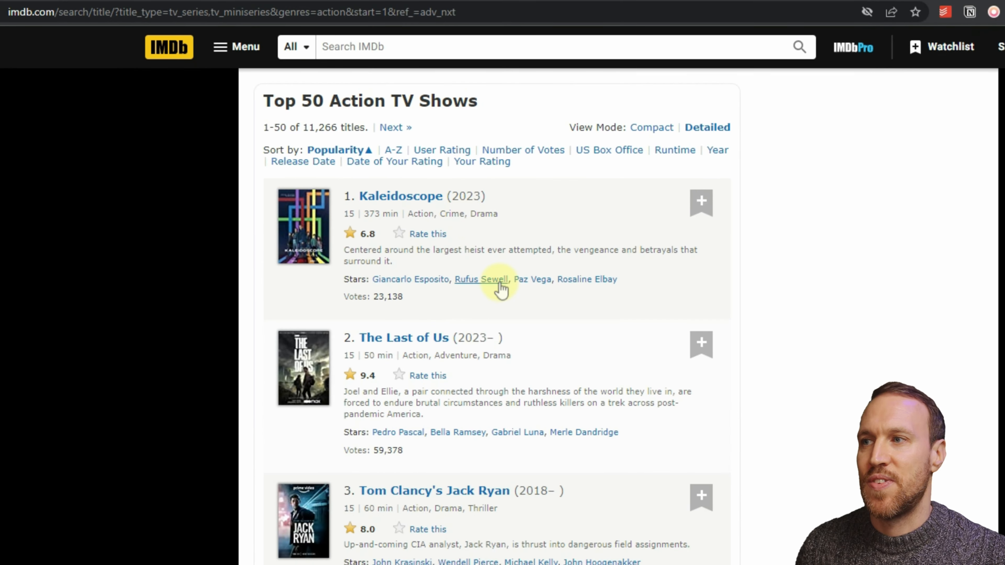
- Look through IMDb's Top 50 Action TV Shows list and copy the page's full web address
scroll(499, 285, down, 10)
scroll(500, 282, down, 20)
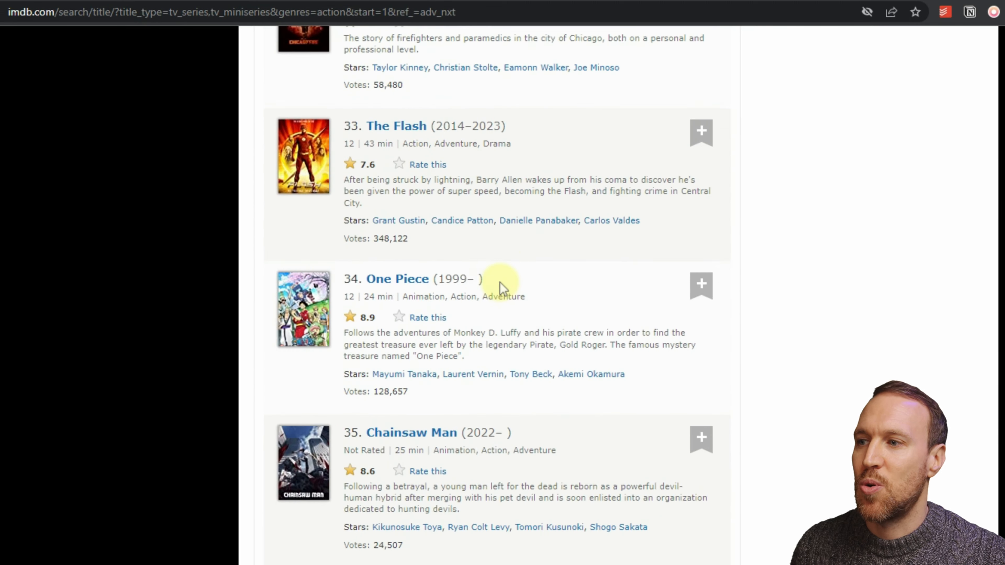
scroll(500, 282, down, 20)
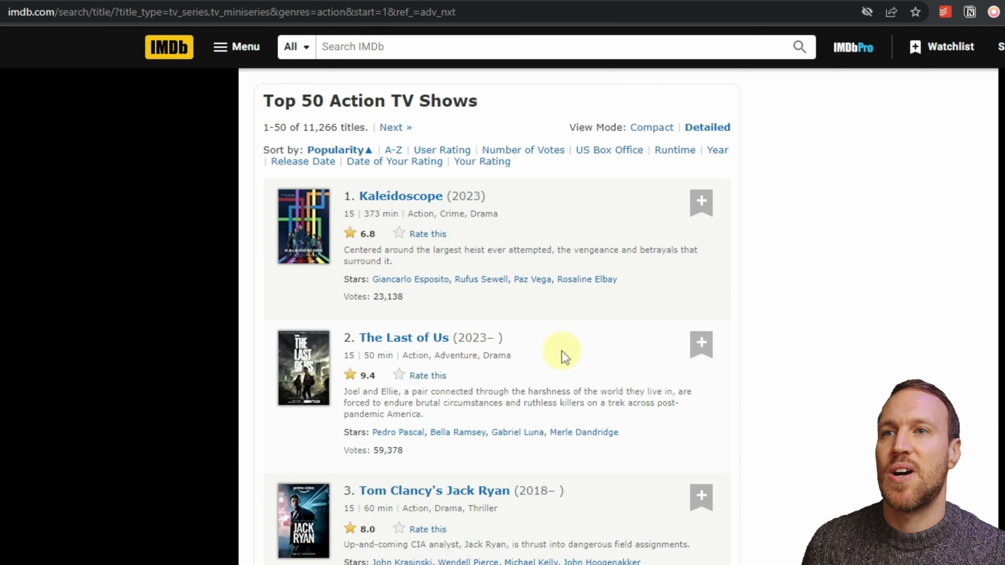
click(512, 11)
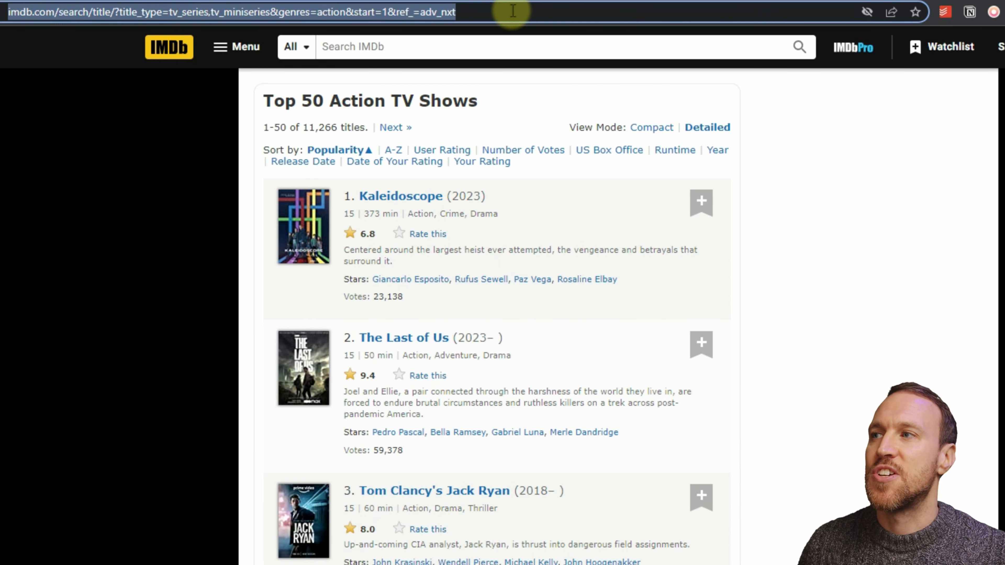
click(524, 15)
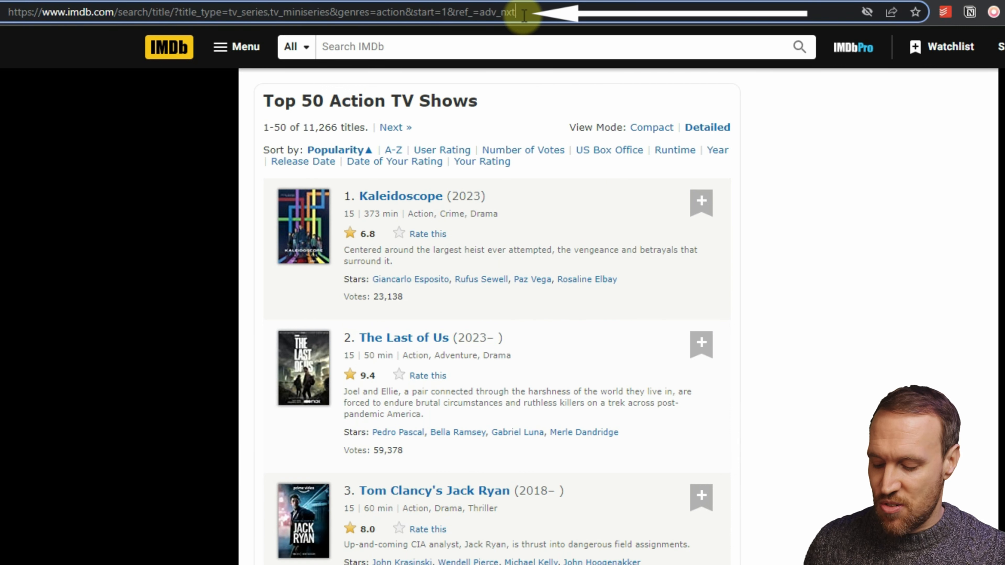
triple_click(523, 15)
key(ctrl+c)
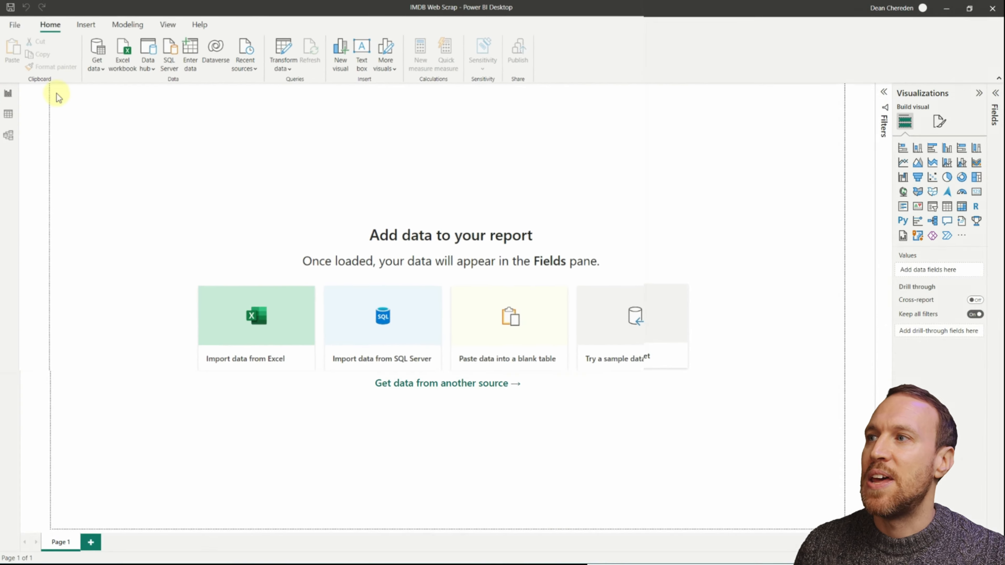
- In Power BI Desktop, connect to a Web data source using the copied IMDb URL with the Basic option
click(59, 70)
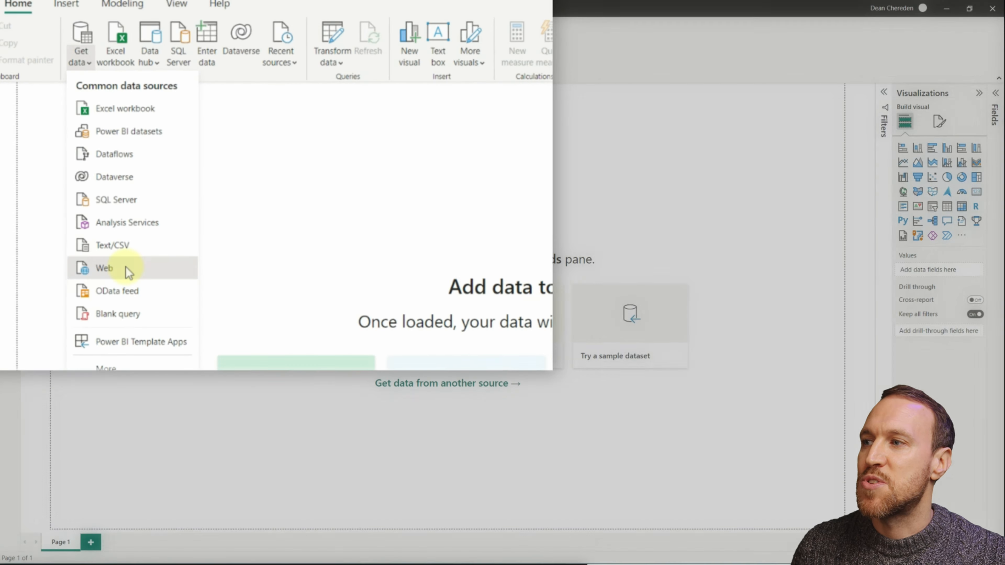
click(96, 306)
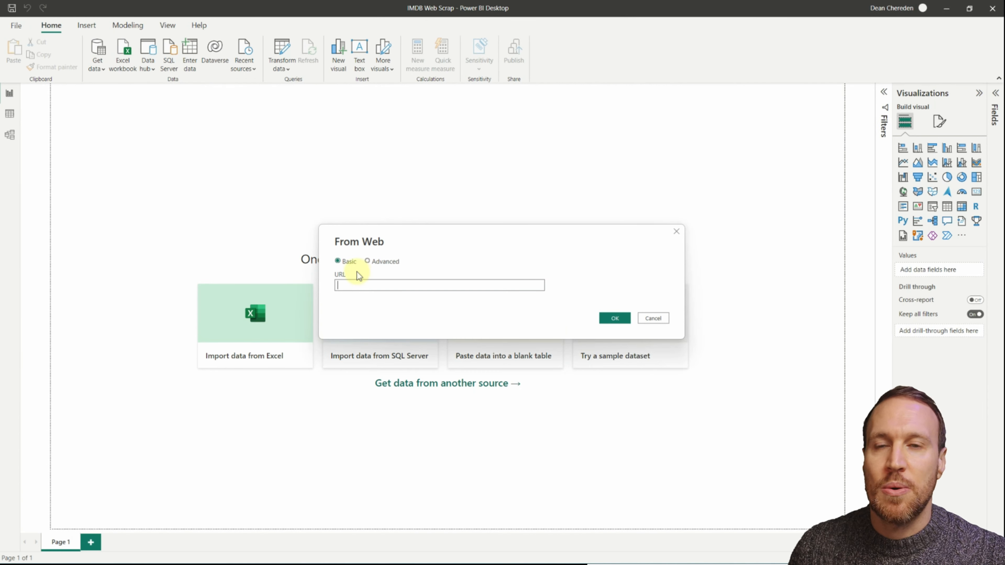
key(ctrl+v)
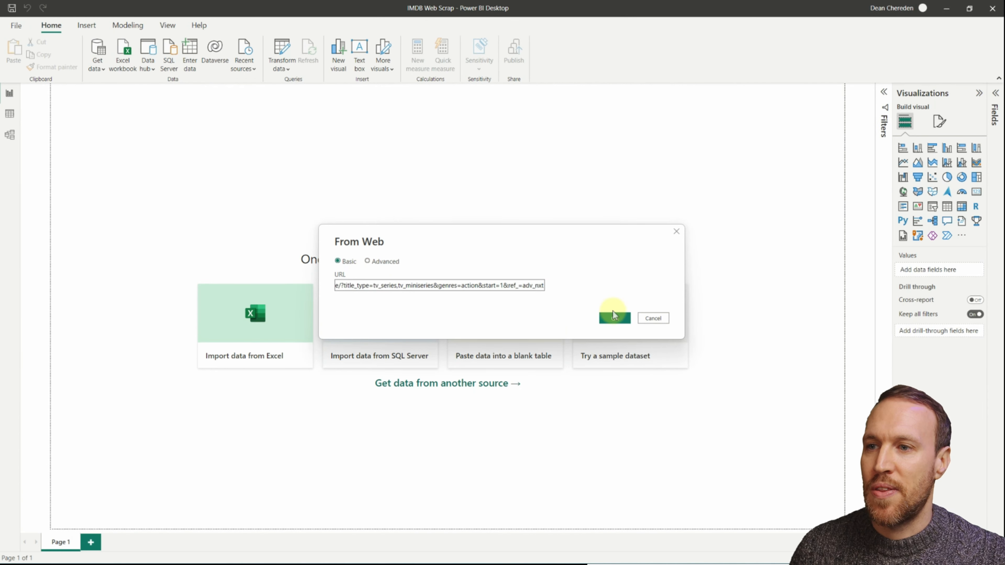
click(615, 318)
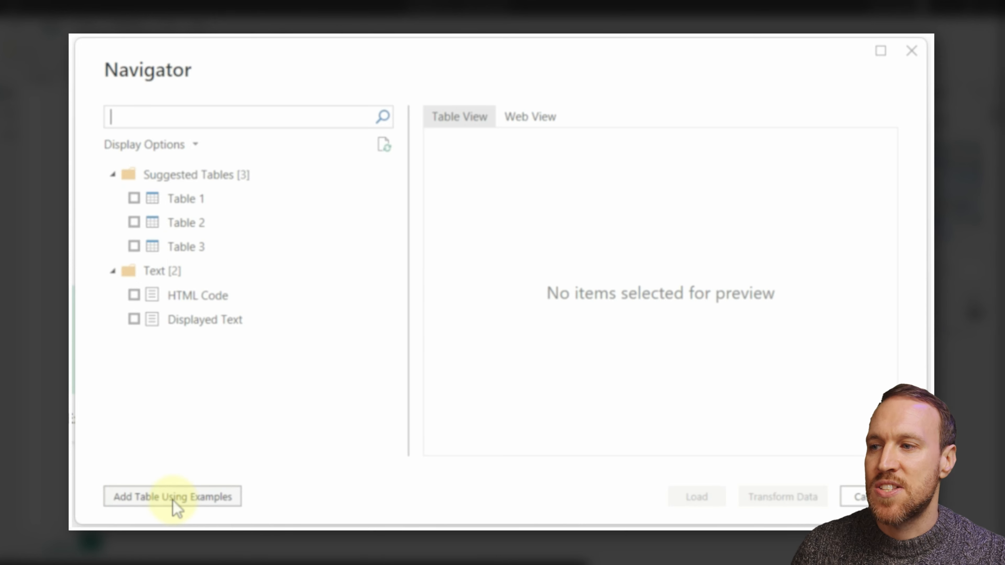
- Preview the connected IMDb page in Web View down to the first shows of the list
click(511, 121)
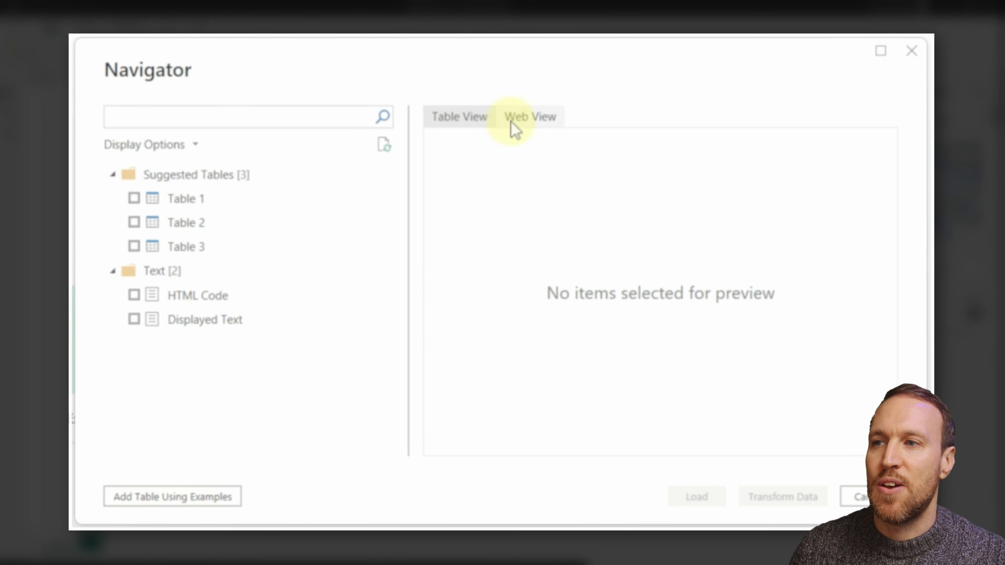
scroll(760, 332, down, 2)
scroll(572, 337, down, 1)
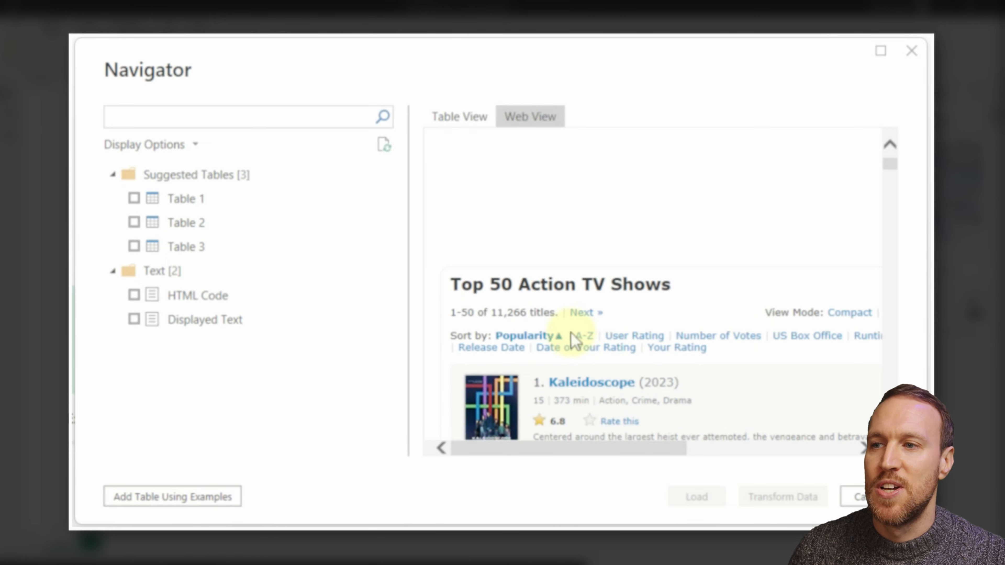
scroll(592, 274, down, 2)
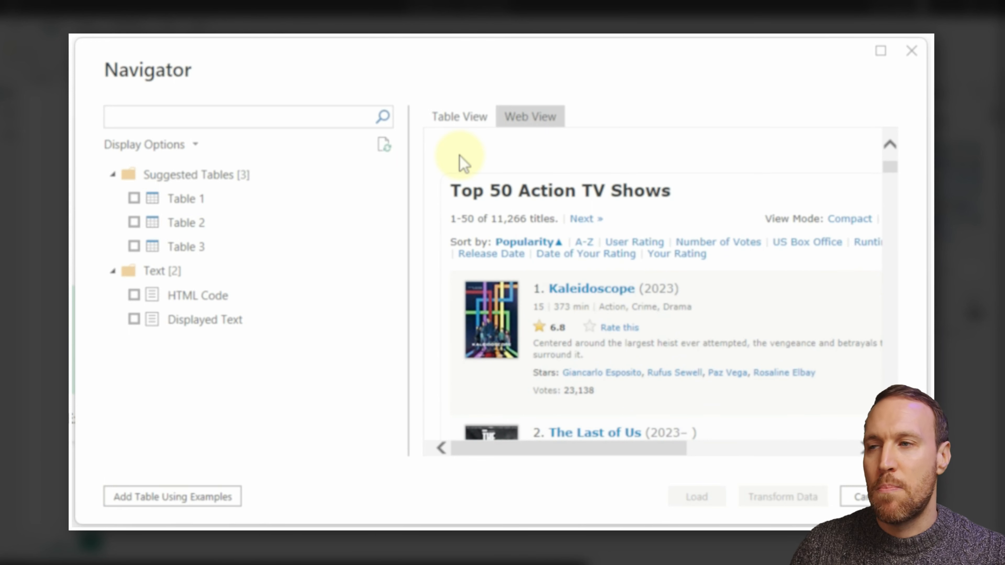
- Preview suggested Table 1 in Table View and examine its rows and its columns up to Column9
click(458, 118)
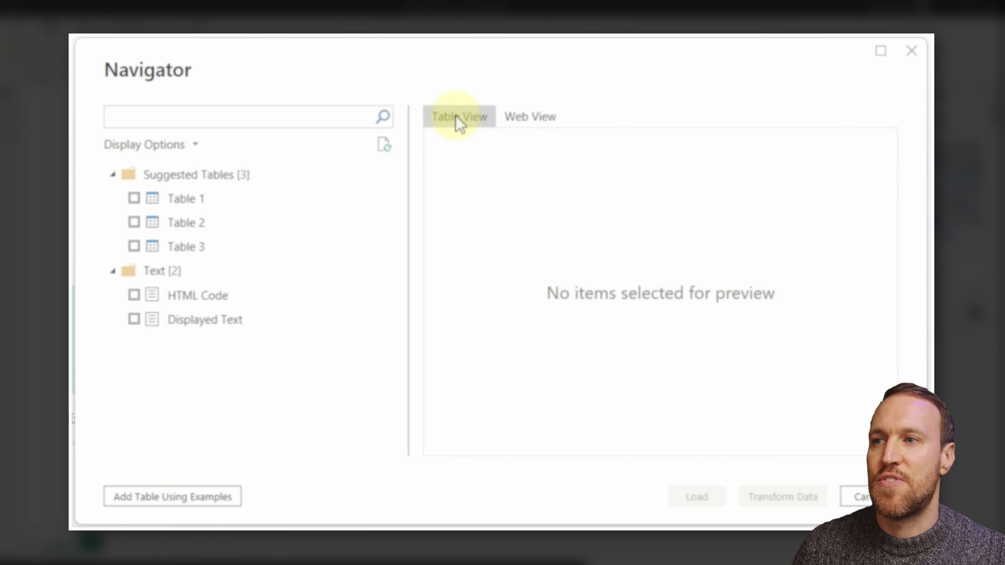
click(173, 208)
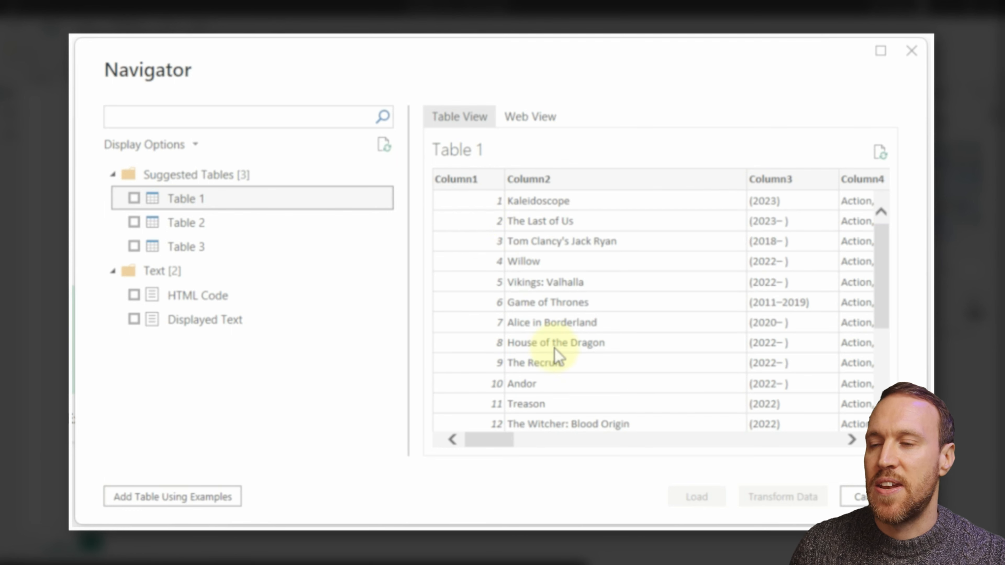
scroll(558, 356, down, 3)
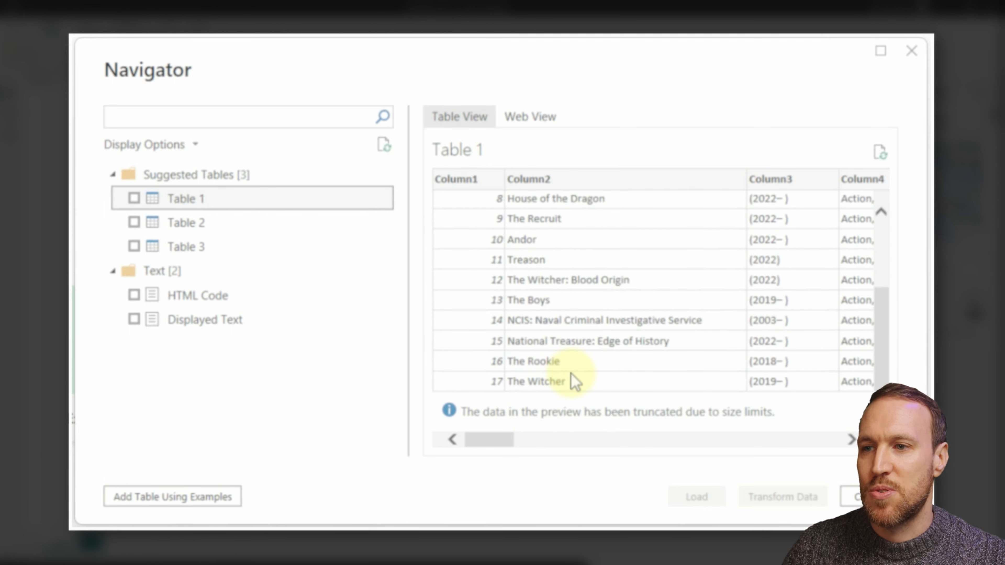
scroll(576, 381, up, 3)
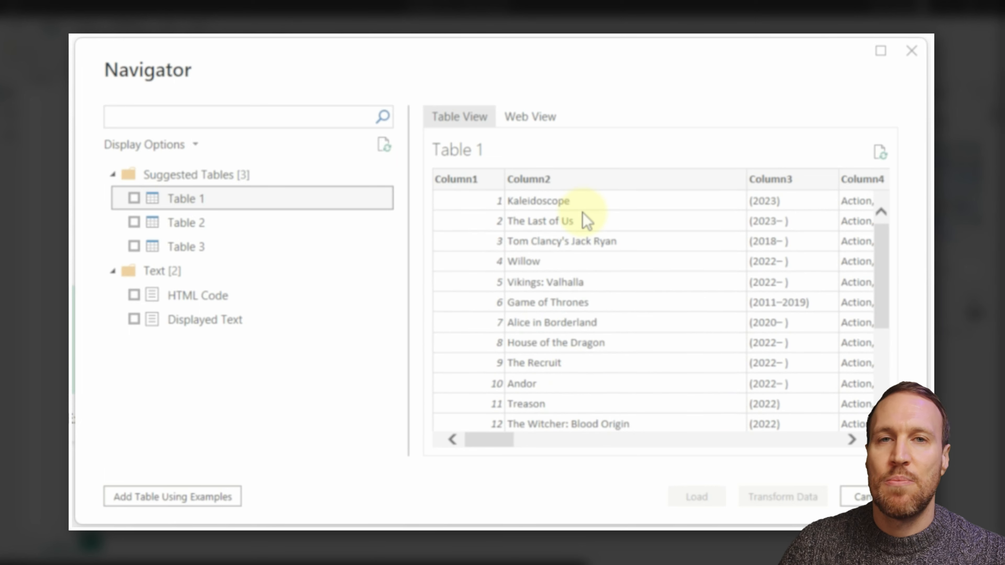
drag(514, 441, 524, 445)
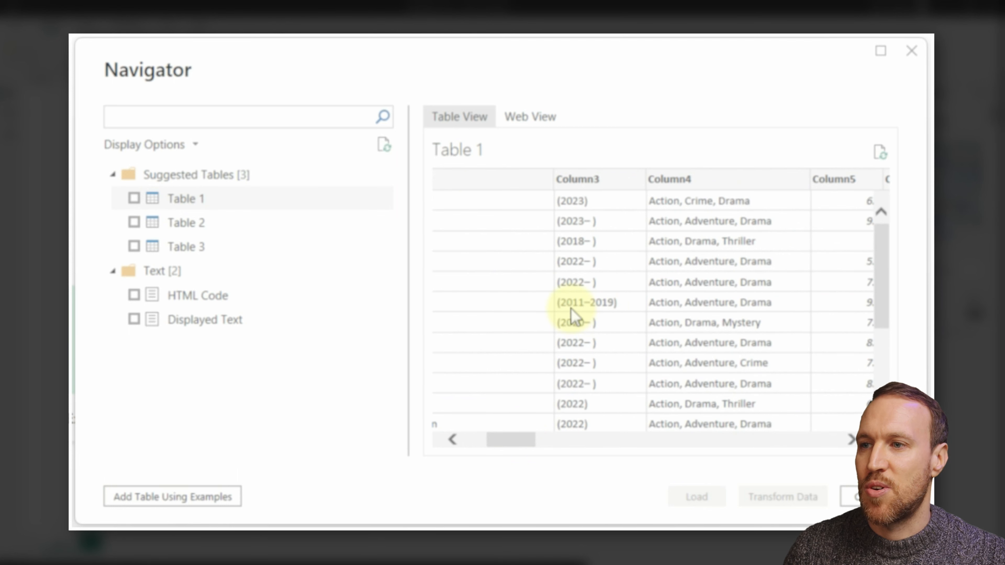
drag(526, 446, 547, 447)
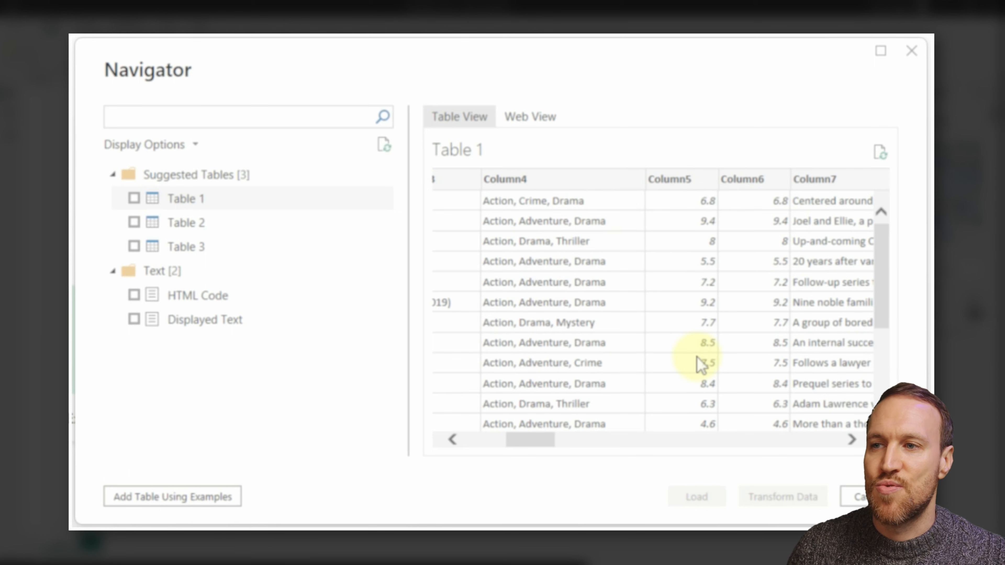
drag(523, 440, 625, 441)
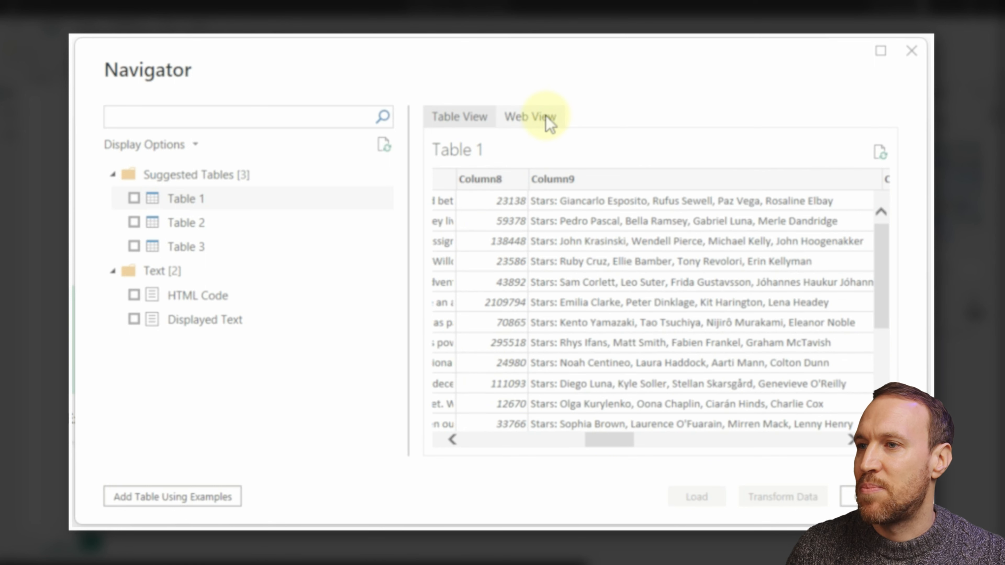
- Compare the votes and stars on the web page with Table 1's Column8 through Column18
click(549, 125)
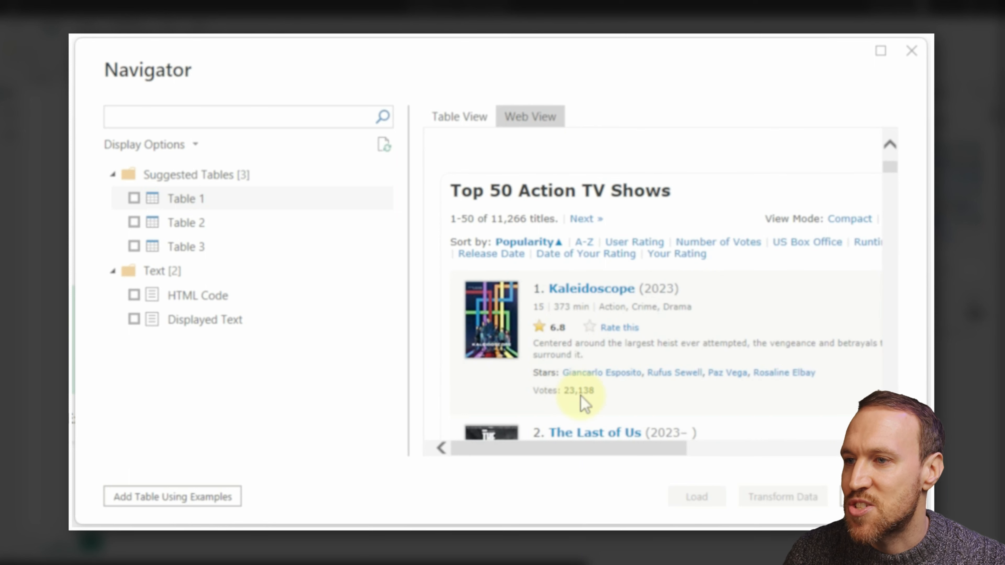
click(461, 118)
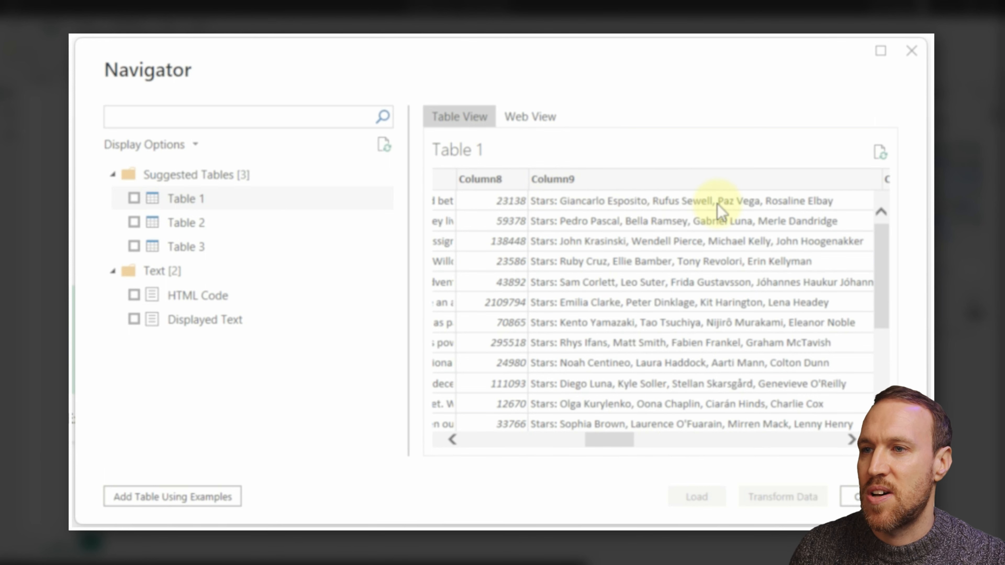
drag(615, 442, 657, 445)
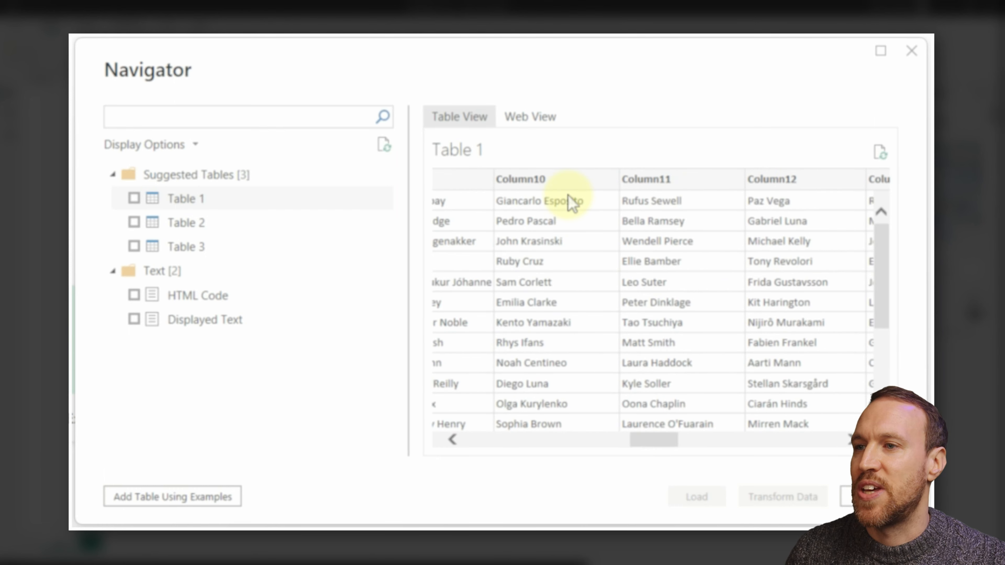
drag(668, 440, 689, 439)
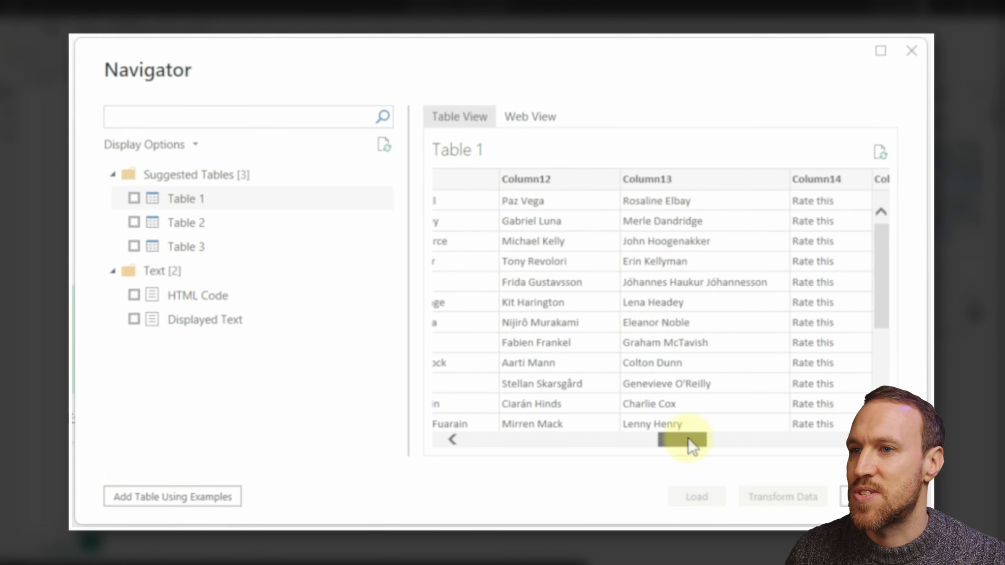
drag(689, 439, 714, 428)
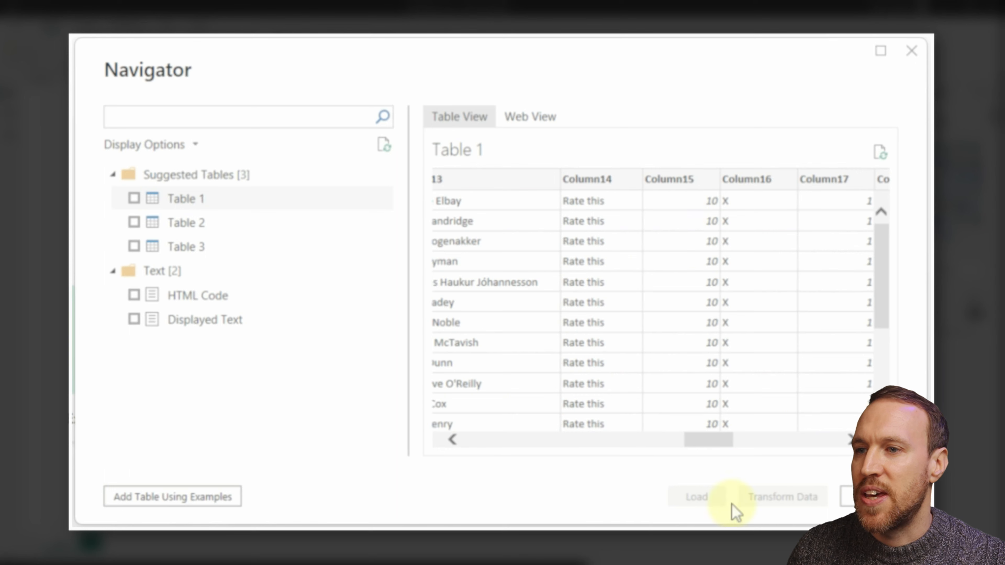
drag(713, 441, 725, 439)
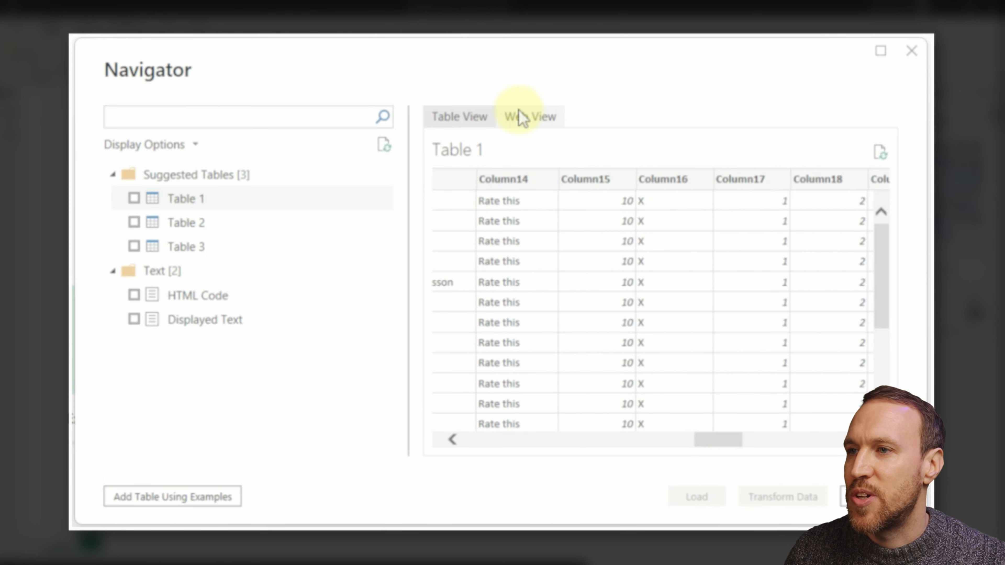
- Check the first show's details on the web page against Table 1's remaining columns up to Column29
click(523, 117)
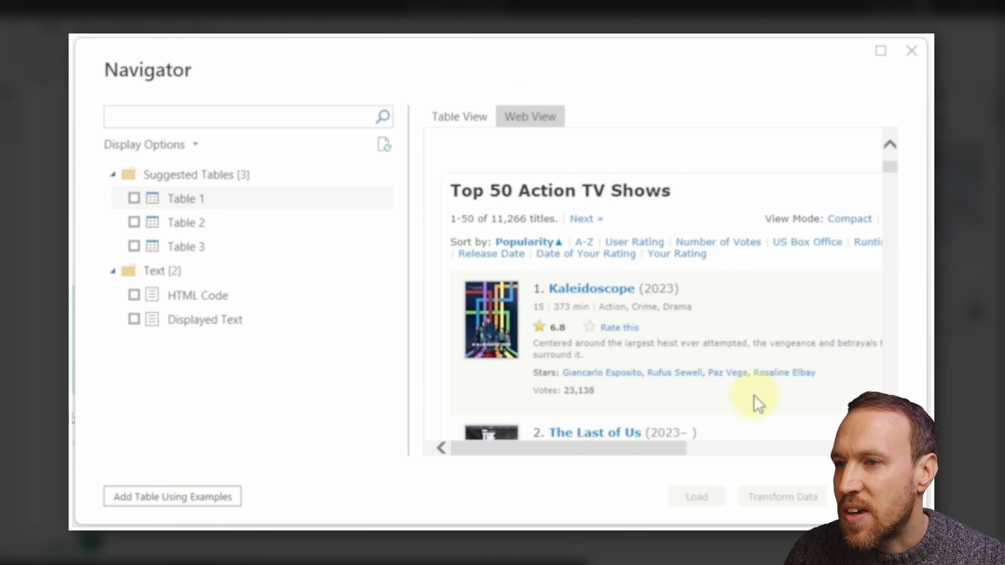
drag(637, 451, 479, 450)
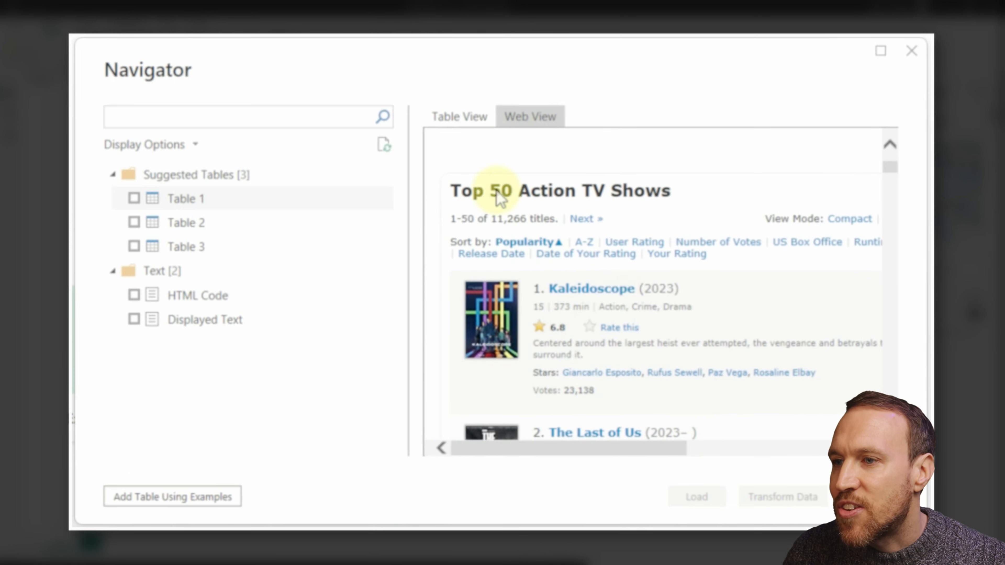
click(471, 119)
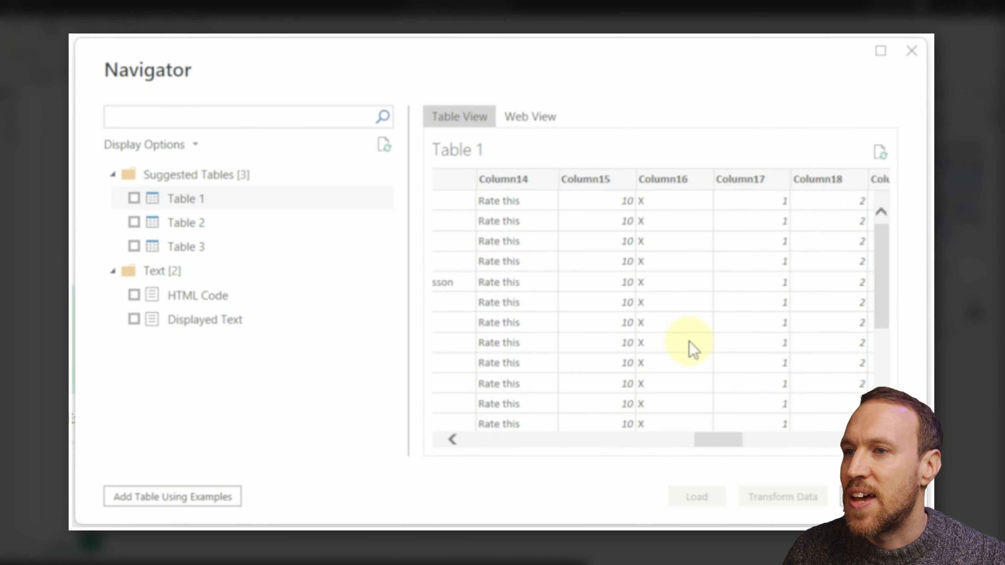
drag(698, 443, 833, 441)
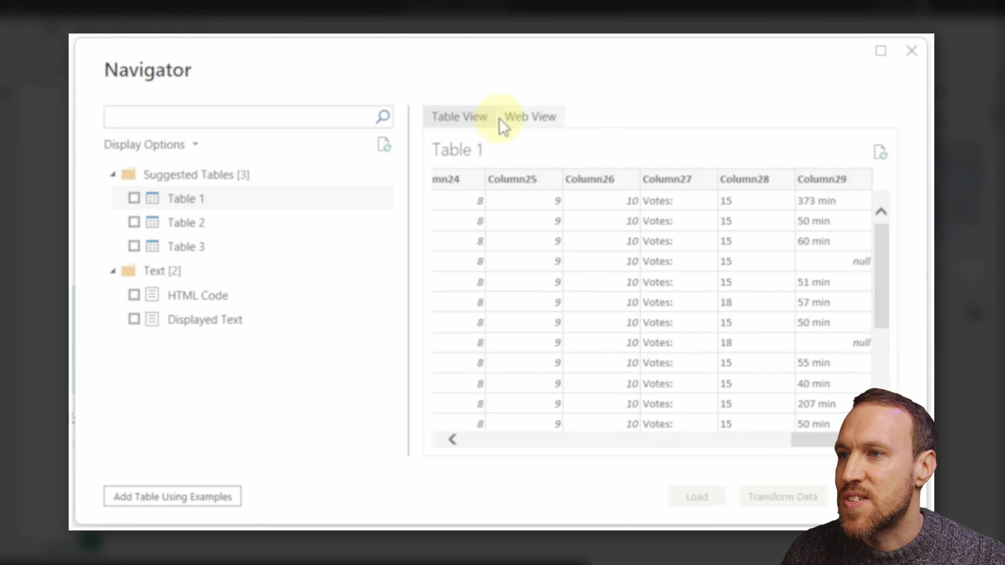
- Examine further shows in Web View, including Game of Thrones, and compare them with Table 1 from Column1 to Column29
click(521, 119)
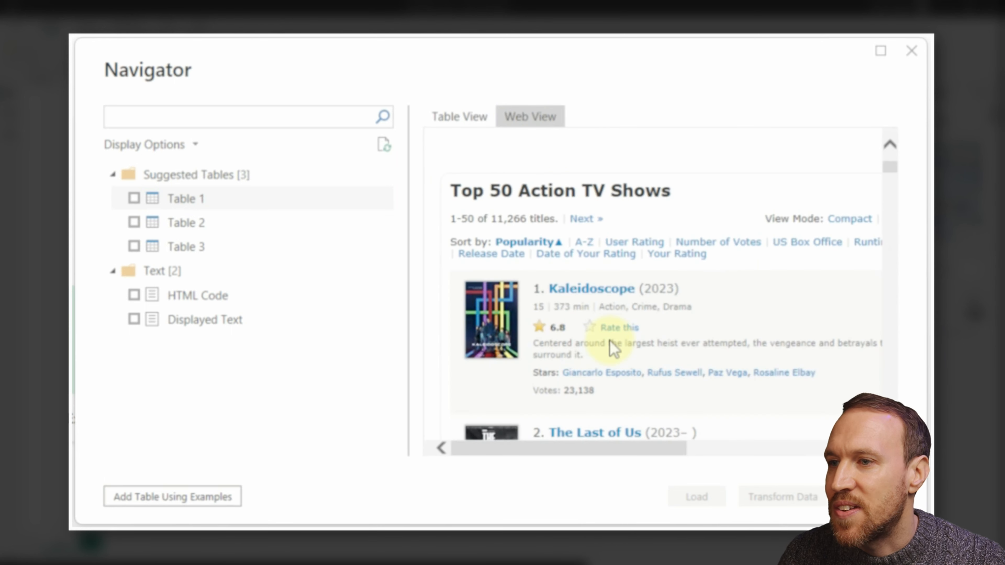
scroll(543, 322, down, 10)
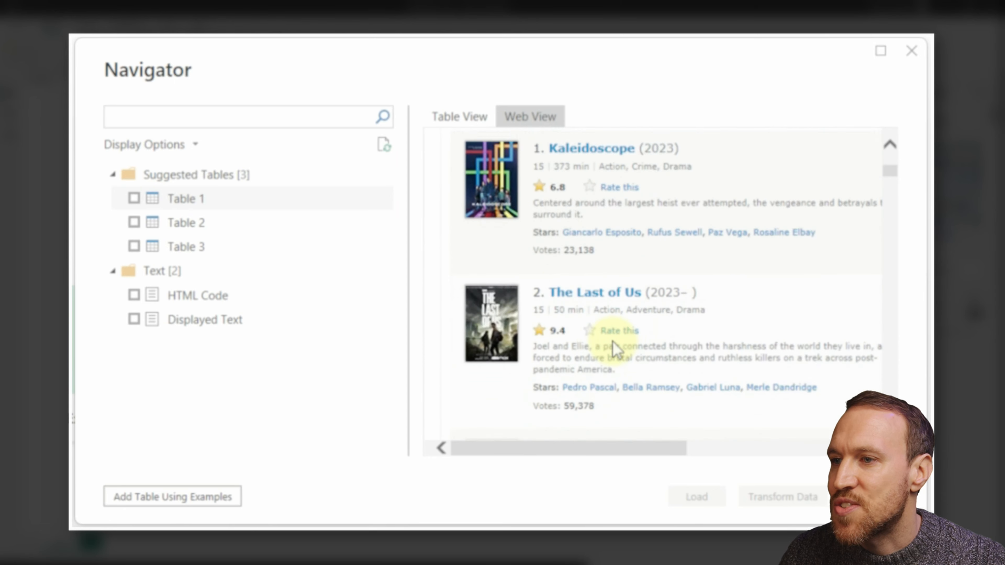
scroll(623, 352, down, 5)
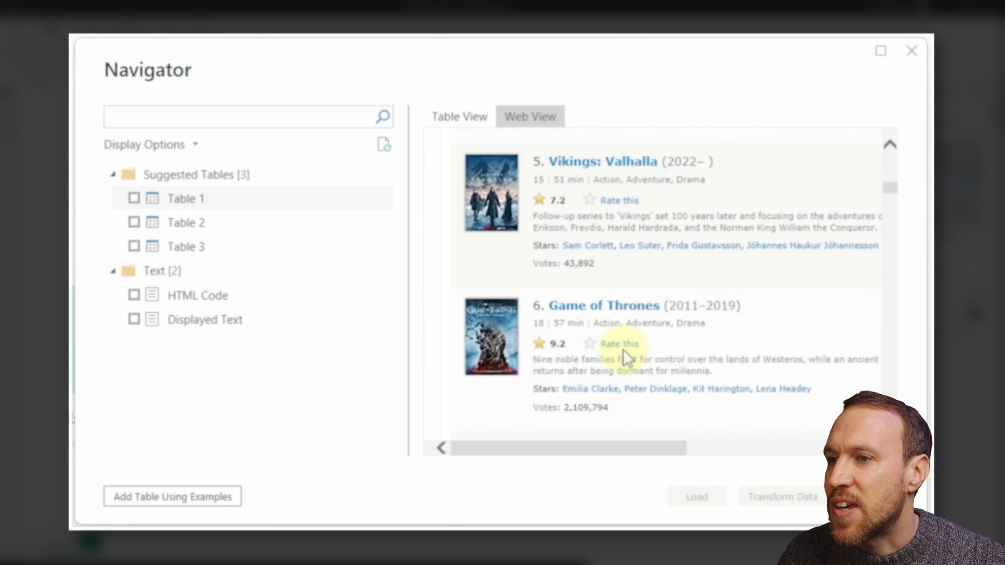
click(475, 117)
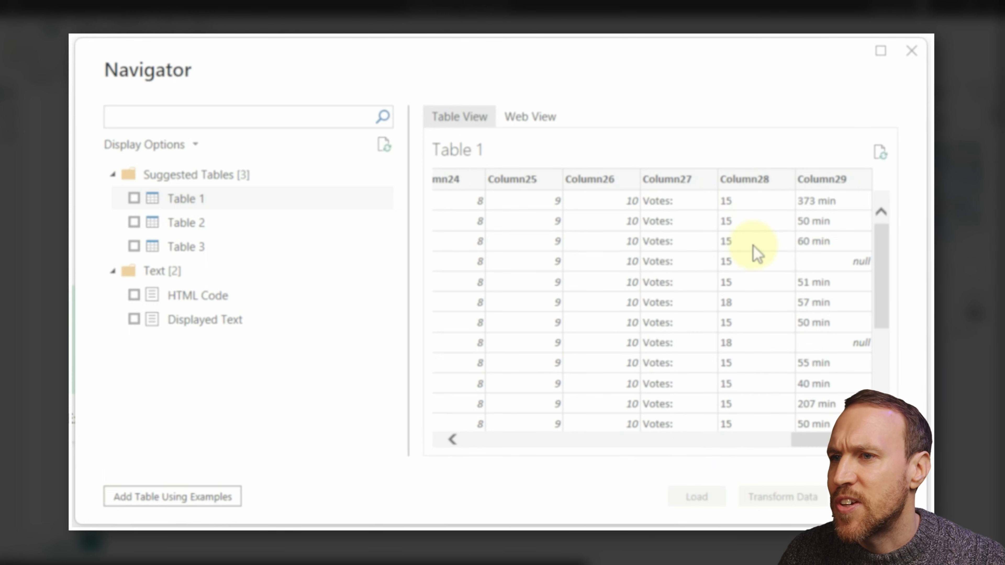
drag(820, 447, 415, 438)
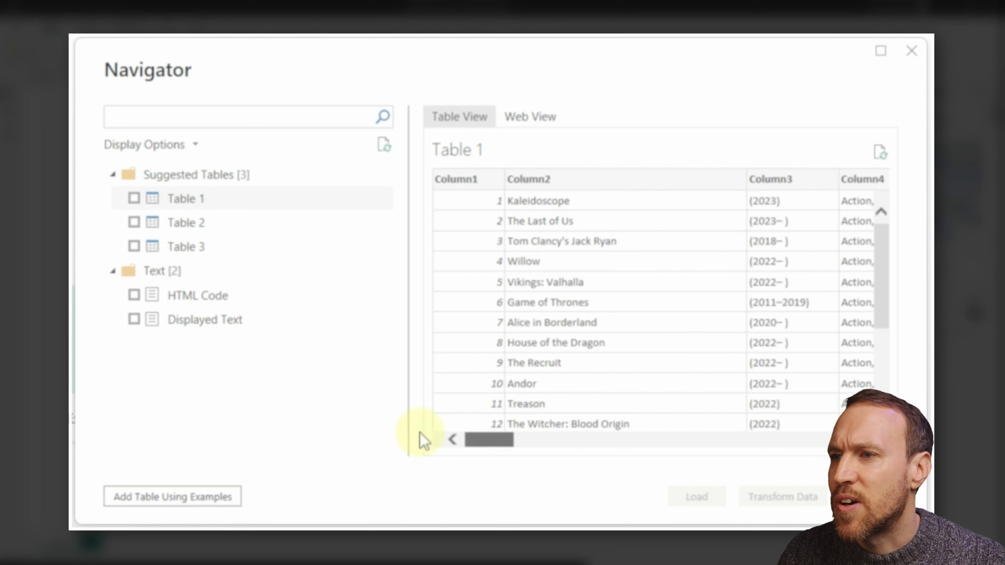
drag(498, 437, 833, 430)
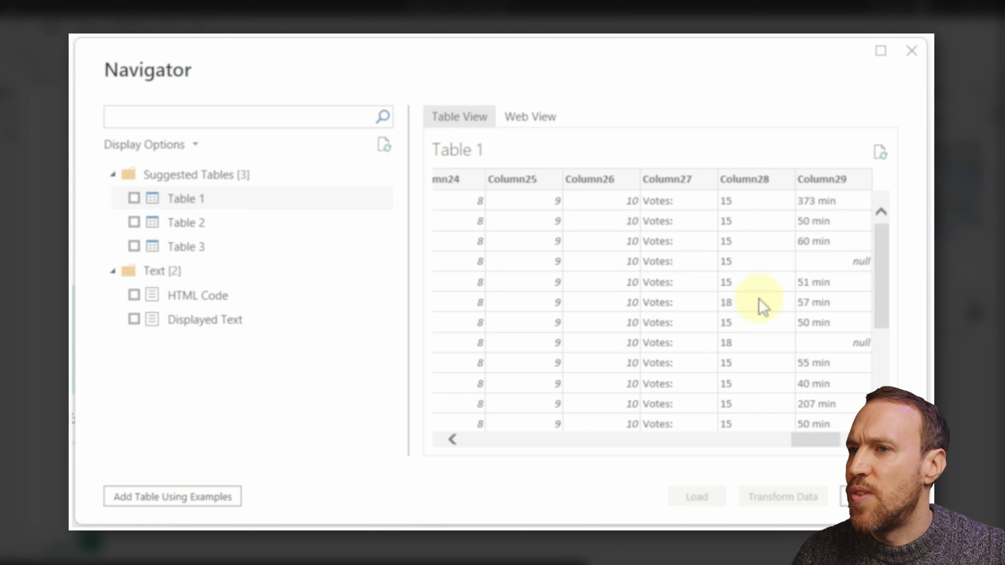
- Preview suggested Table 2 and Table 3 to examine which columns they offer, and return to Table 1
click(187, 222)
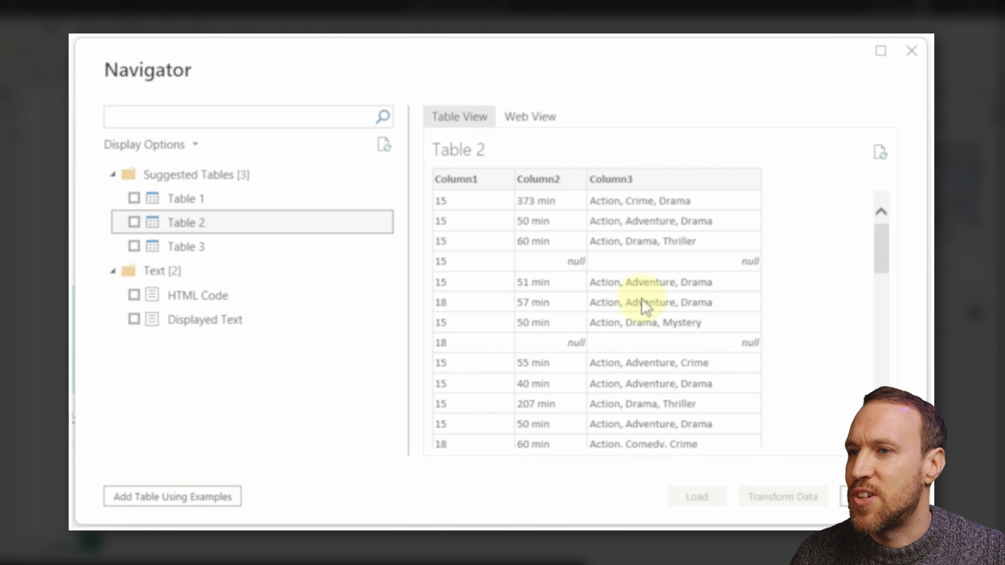
click(224, 248)
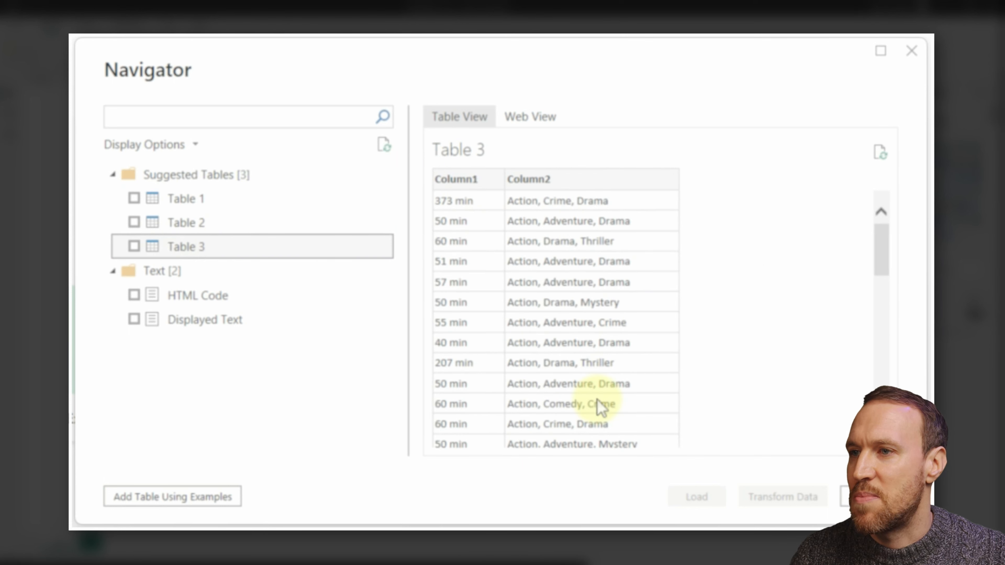
click(209, 203)
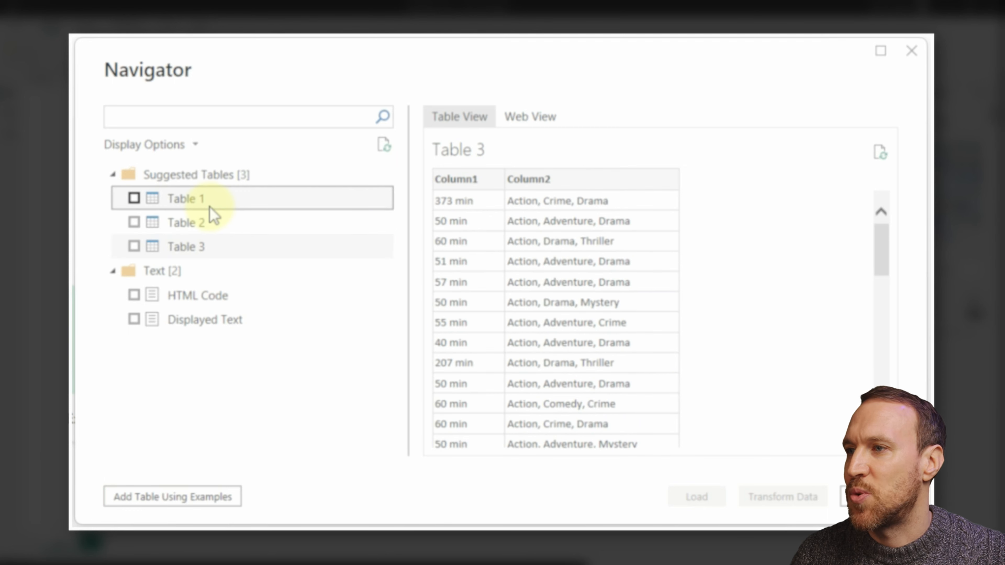
- Start adding a table using examples and give the first show's rating, 6.8, as the example in row 1 of Column1
click(190, 497)
click(196, 497)
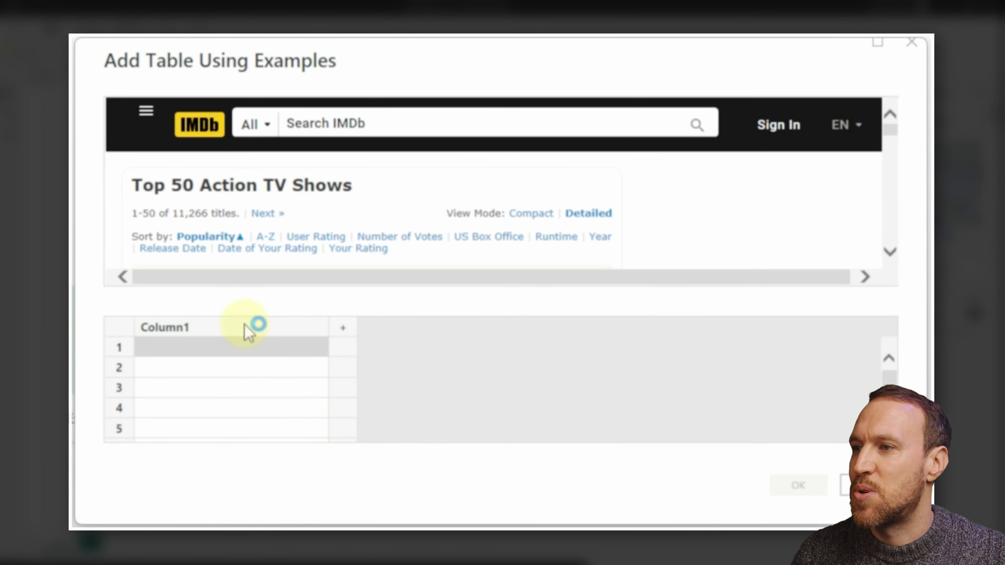
scroll(325, 221, down, 2)
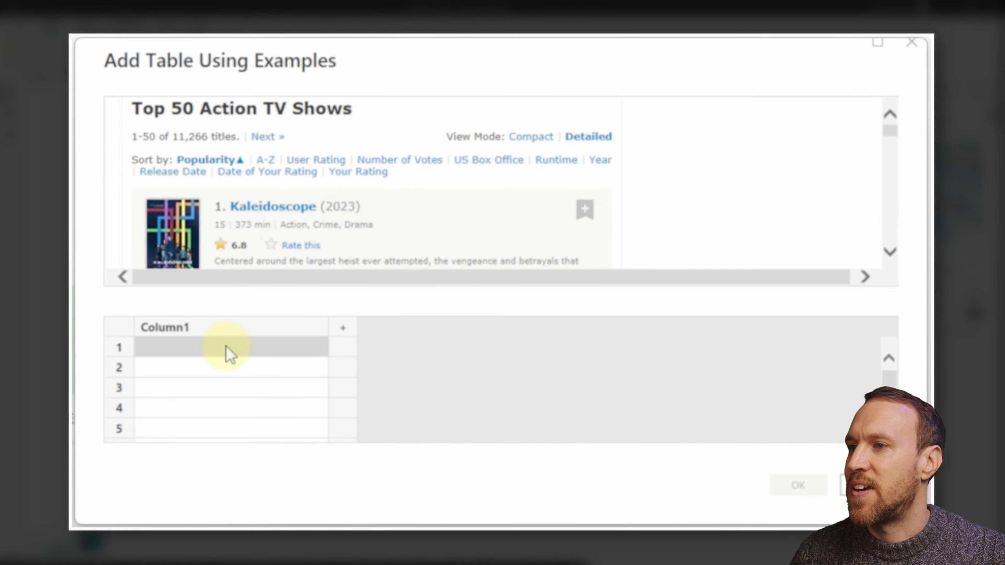
scroll(235, 225, down, 1)
scroll(237, 230, down, 1)
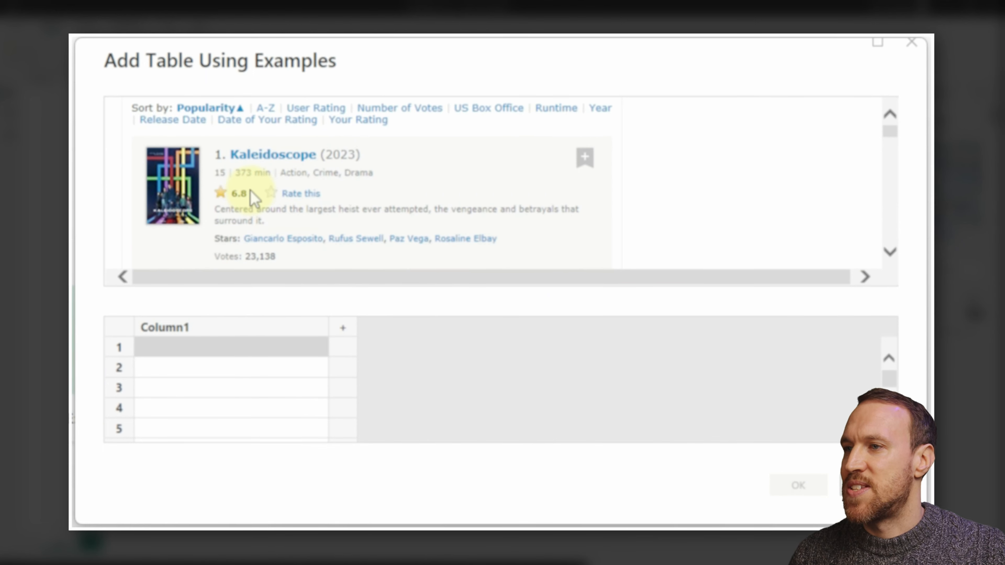
text(68)
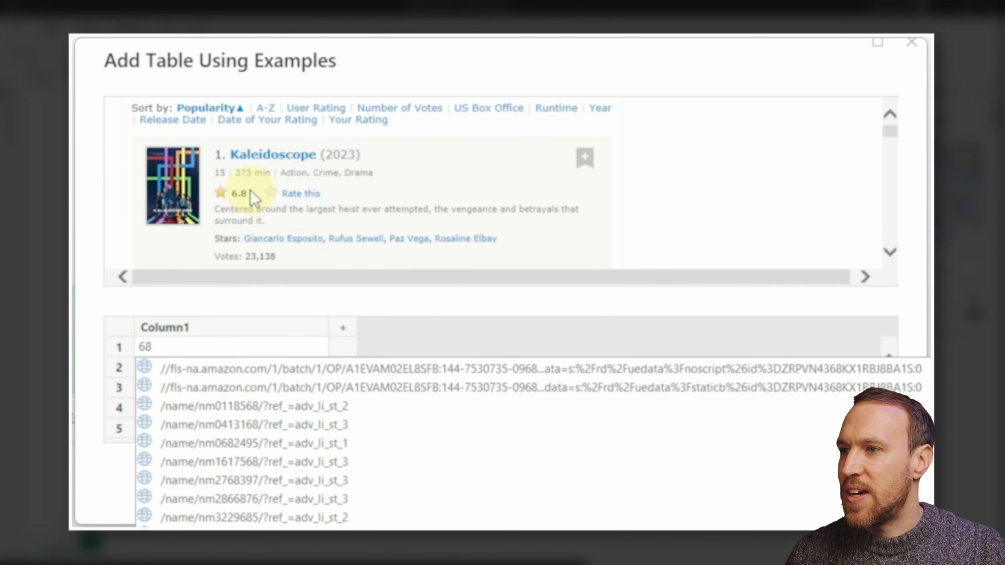
key(BackSpace)
text(.)
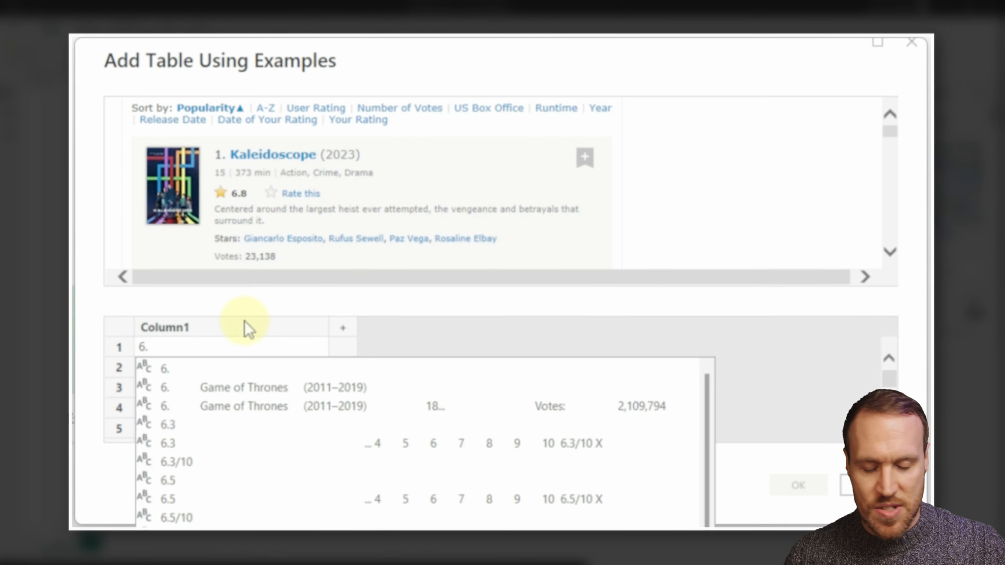
text(8)
click(197, 369)
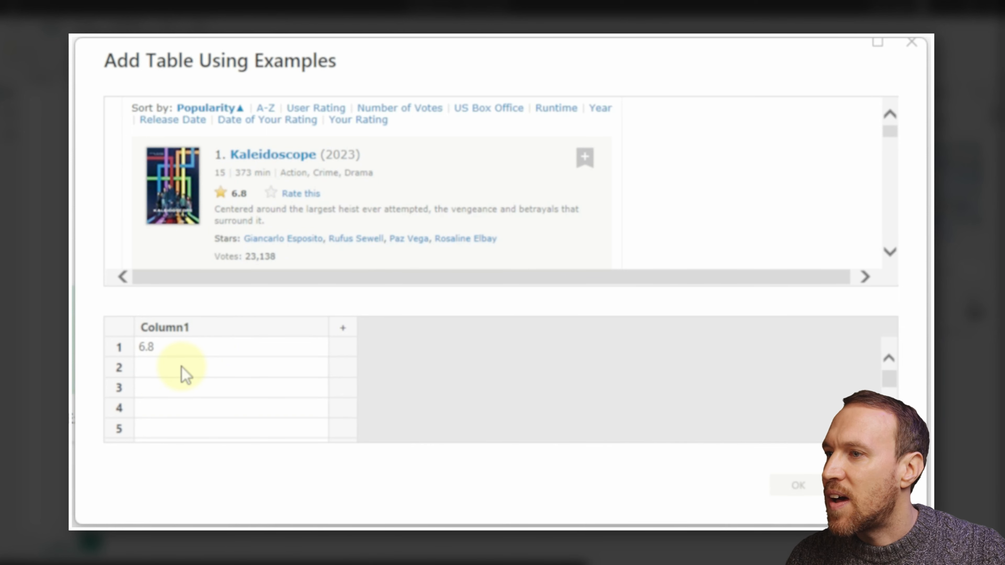
- Give the second show's rating, 9.4, as the example in row 2 of Column1
scroll(325, 198, down, 3)
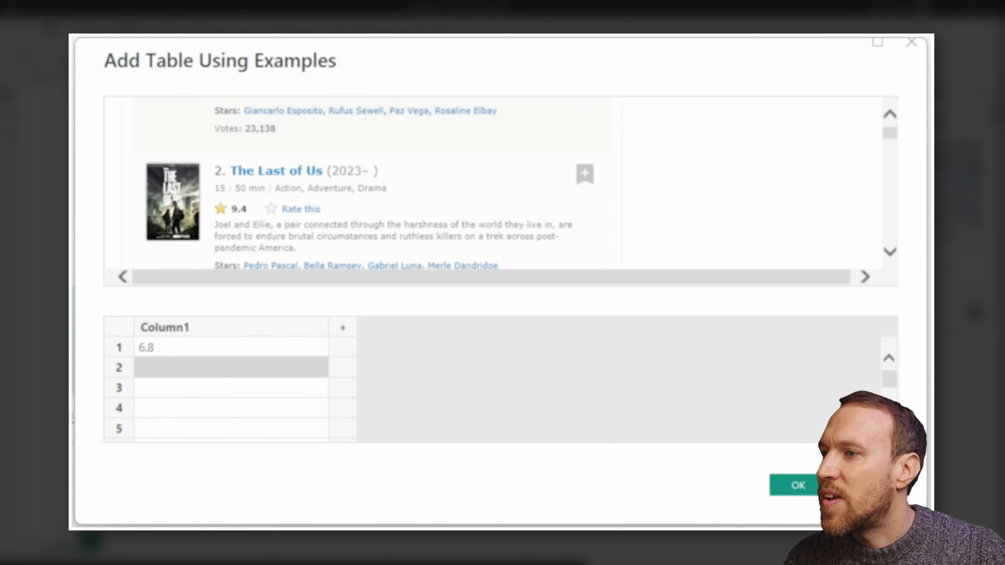
click(178, 372)
text(9.4)
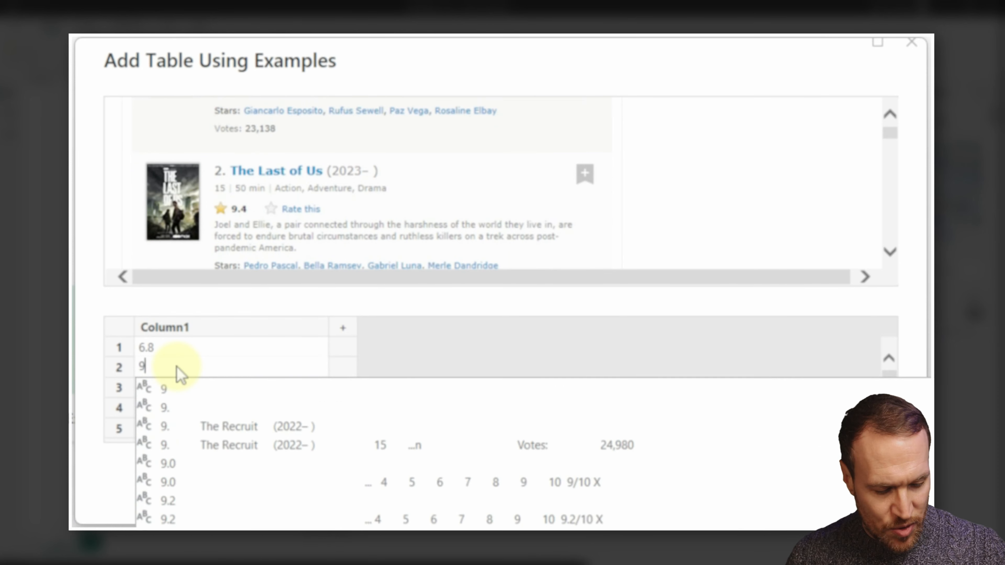
key(Return)
- Compare the suggested ratings in rows 3 to 5 with the shows on the page, and cancel the example-based table
scroll(398, 152, down, 5)
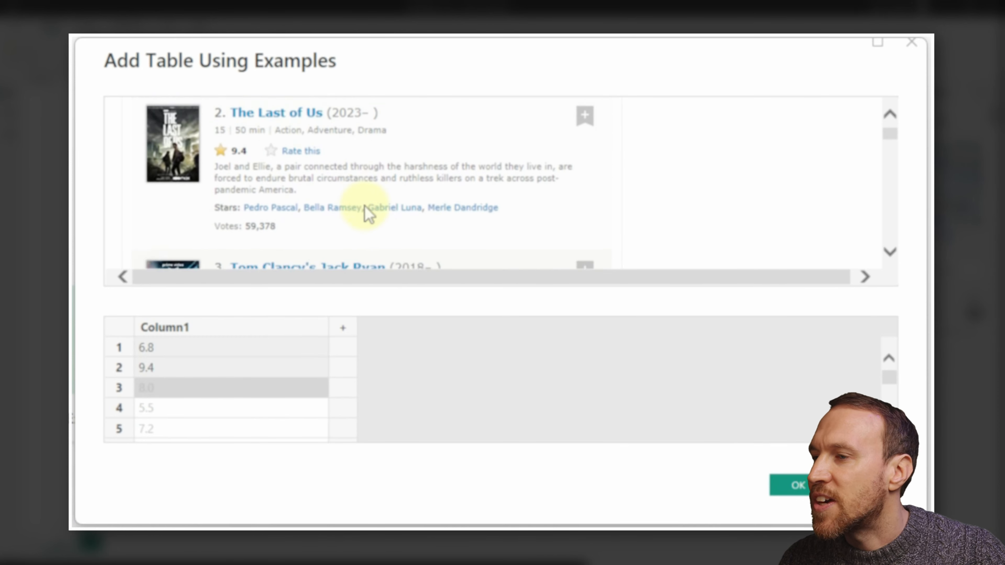
click(167, 413)
scroll(322, 211, down, 2)
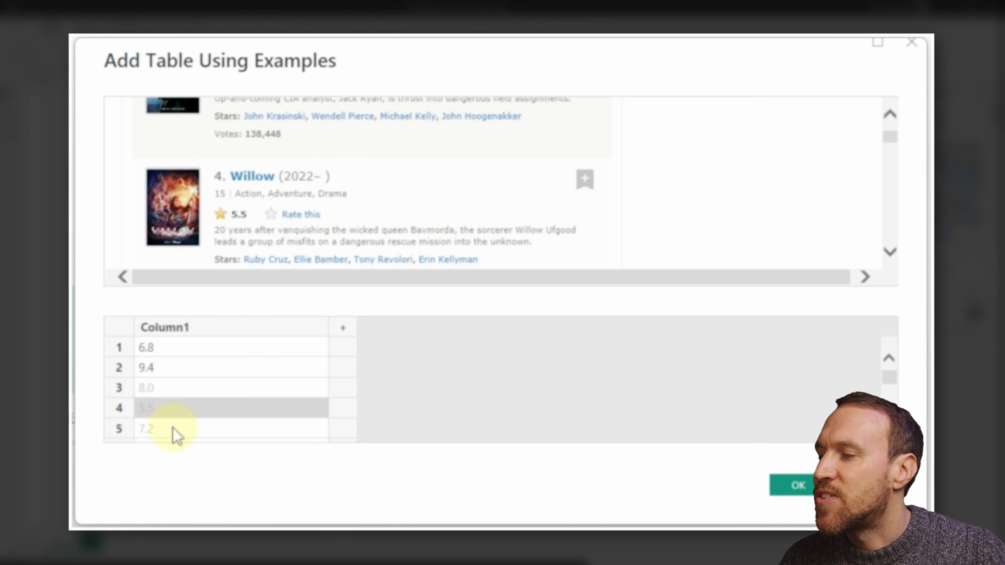
scroll(287, 225, down, 2)
scroll(287, 224, down, 2)
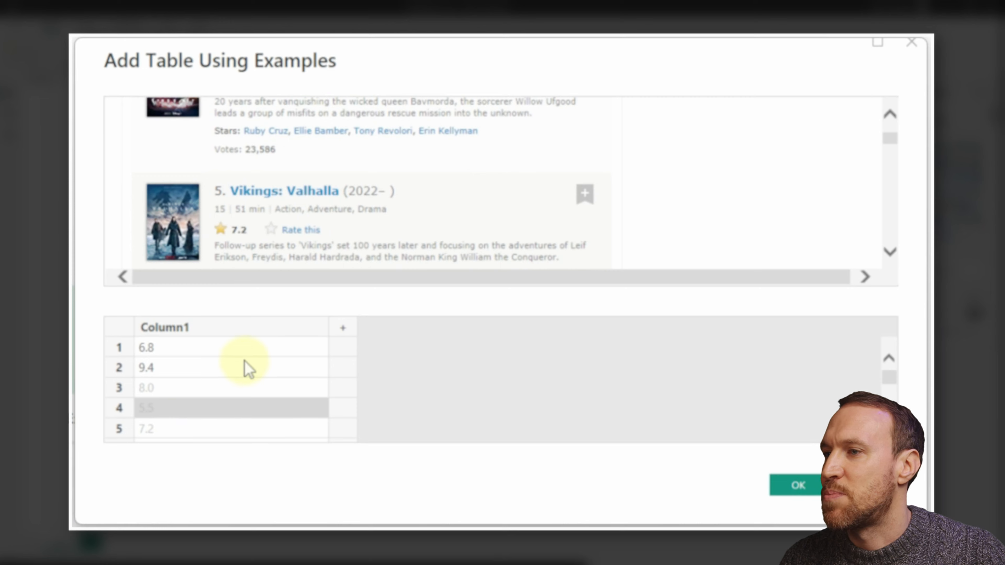
scroll(332, 224, up, 5)
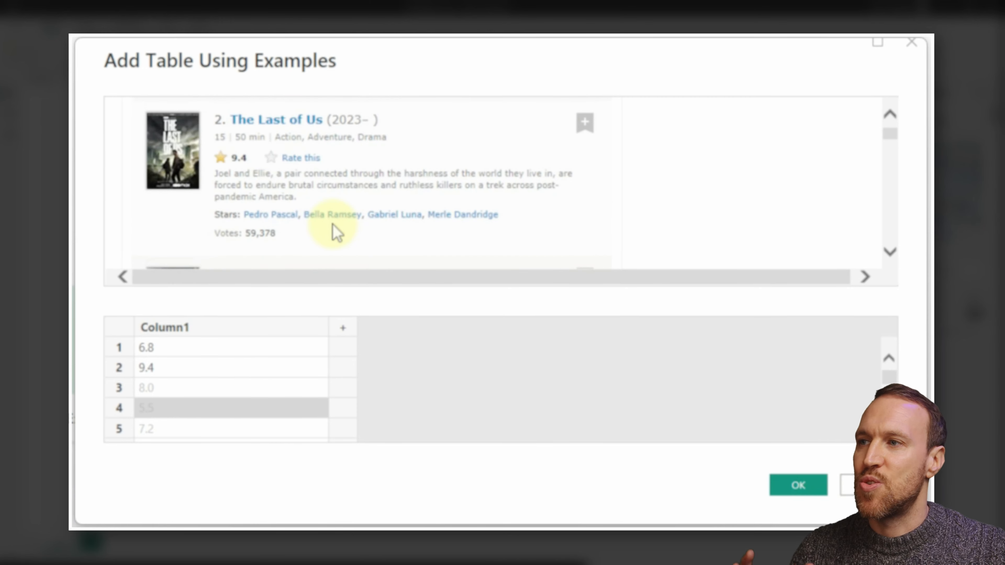
scroll(332, 231, up, 5)
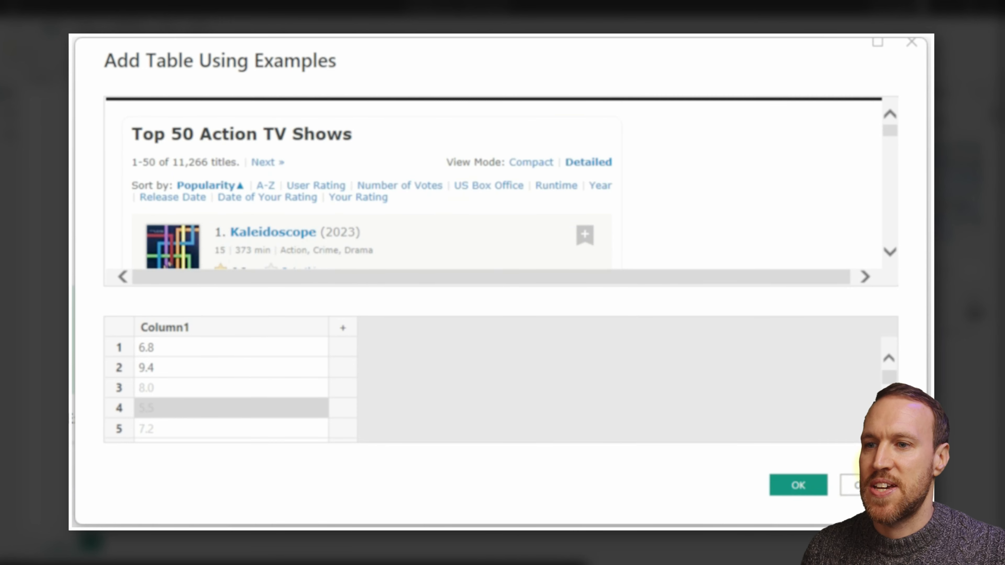
click(855, 486)
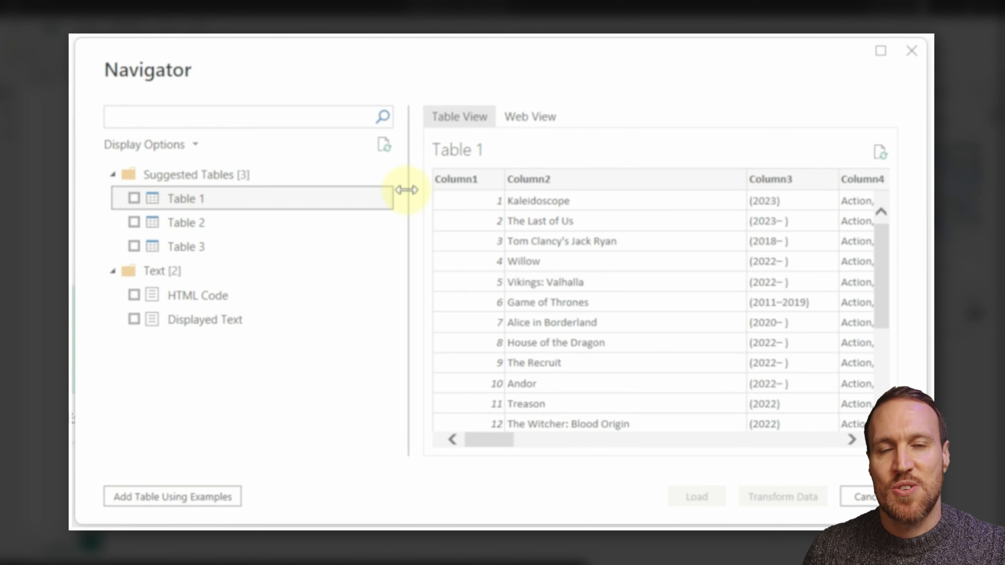
- Review the top of the show list in Web View again and select suggested Table 1 for transforming
click(530, 116)
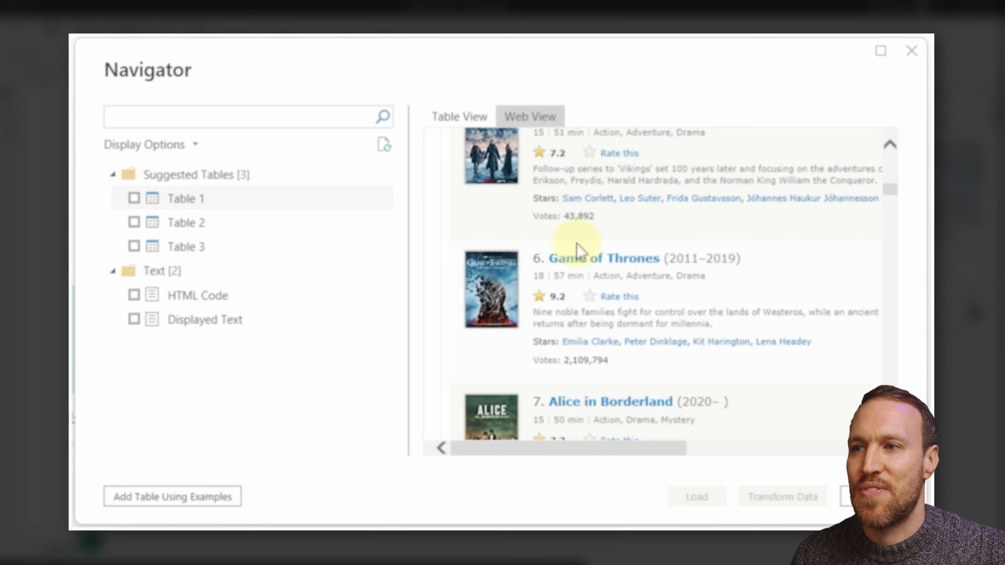
scroll(593, 279, up, 15)
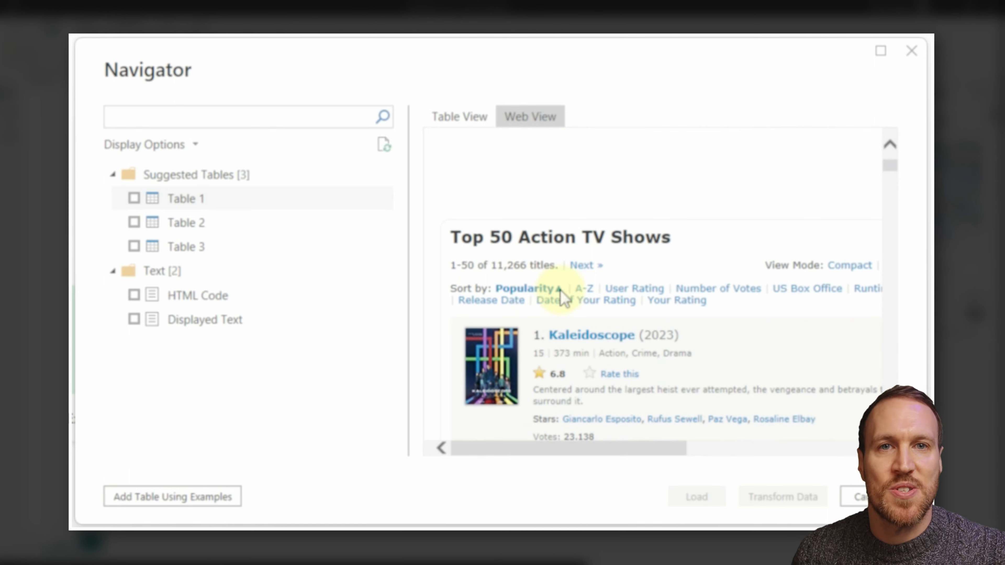
scroll(585, 324, down, 1)
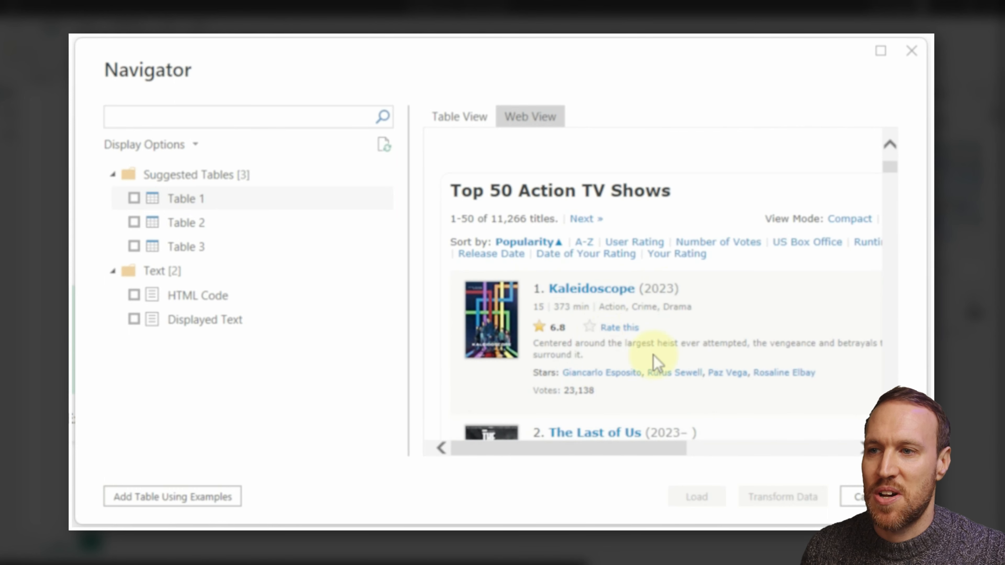
click(488, 116)
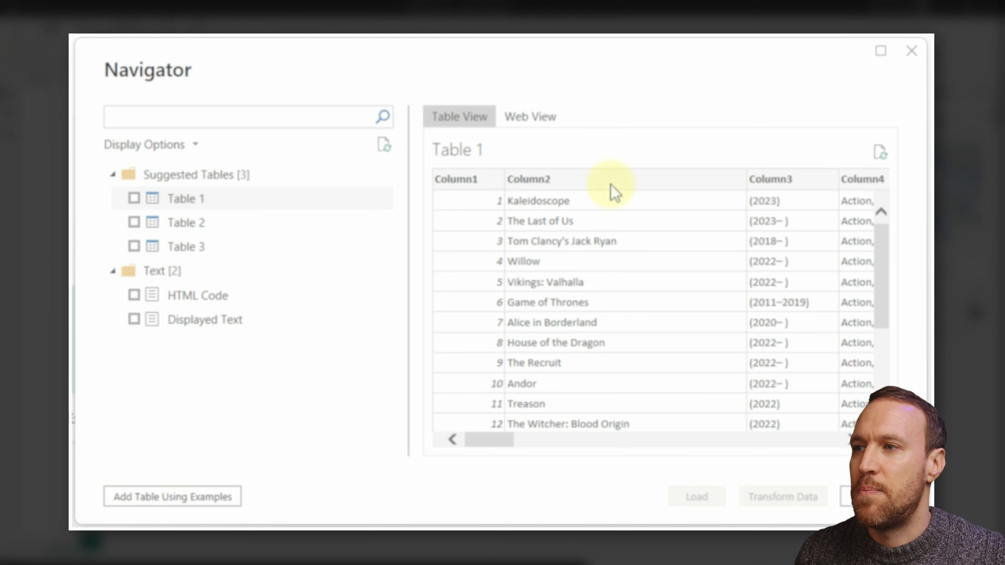
click(134, 198)
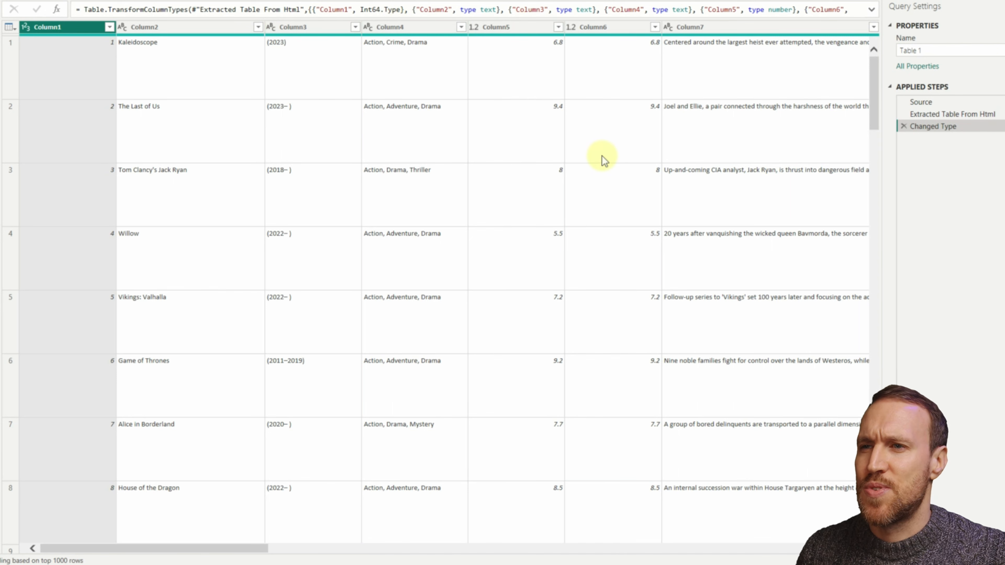
- Keep only Column1 to Column5, Column7, Column8, Column10 to Column13, Column28 and Column29, removing all other columns
shift+click(523, 29)
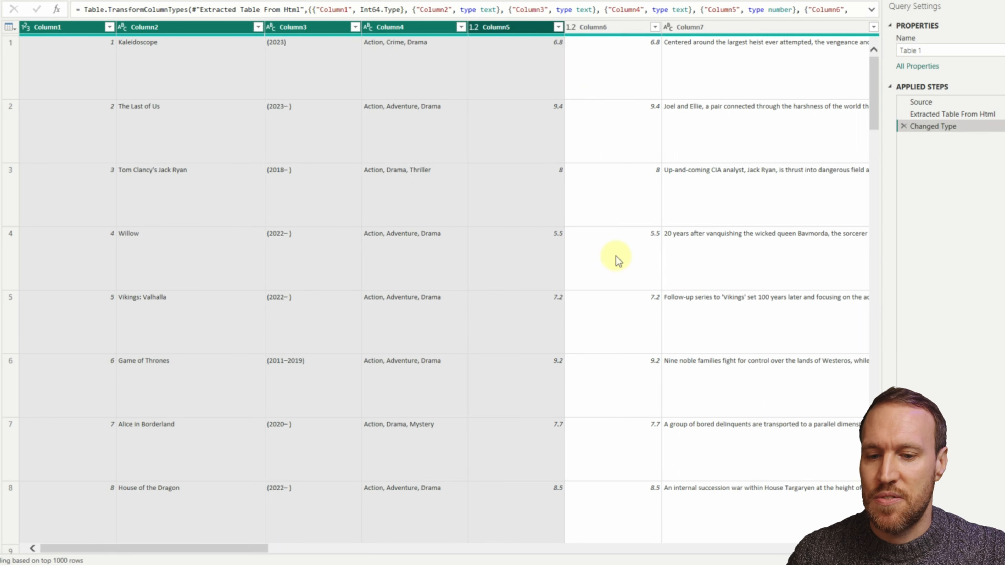
ctrl+click(379, 27)
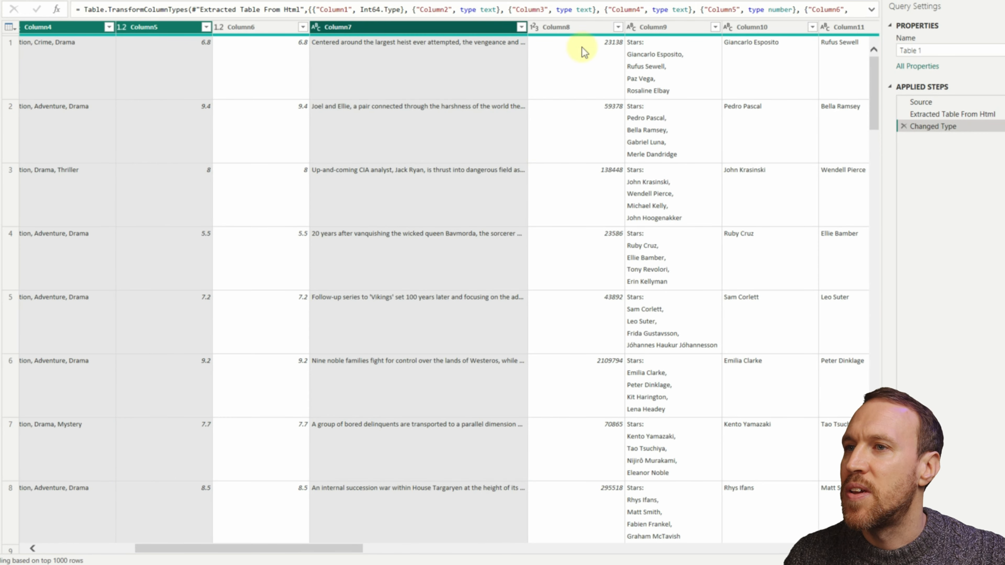
ctrl+click(577, 26)
drag(280, 549, 390, 533)
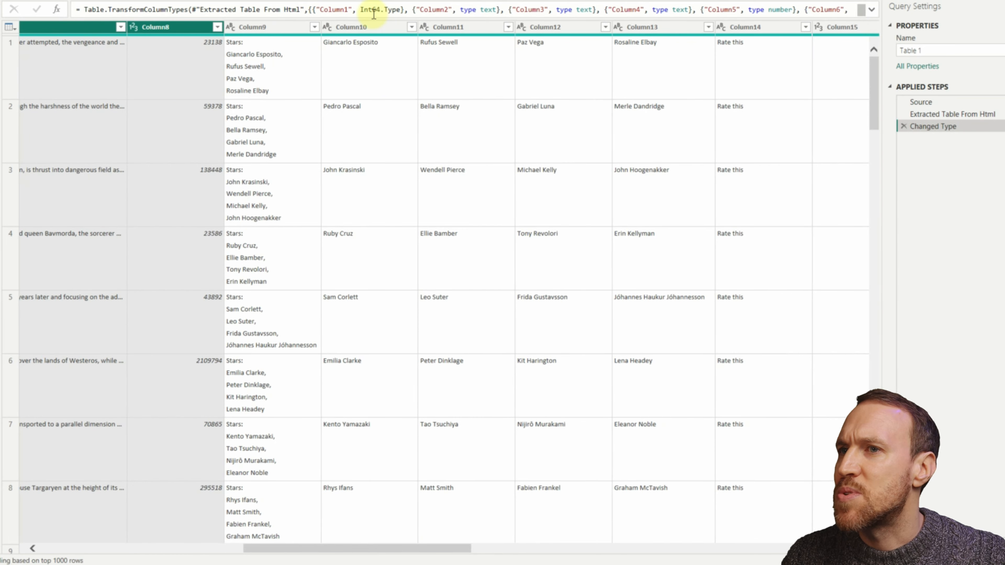
ctrl+click(371, 27)
ctrl+click(455, 27)
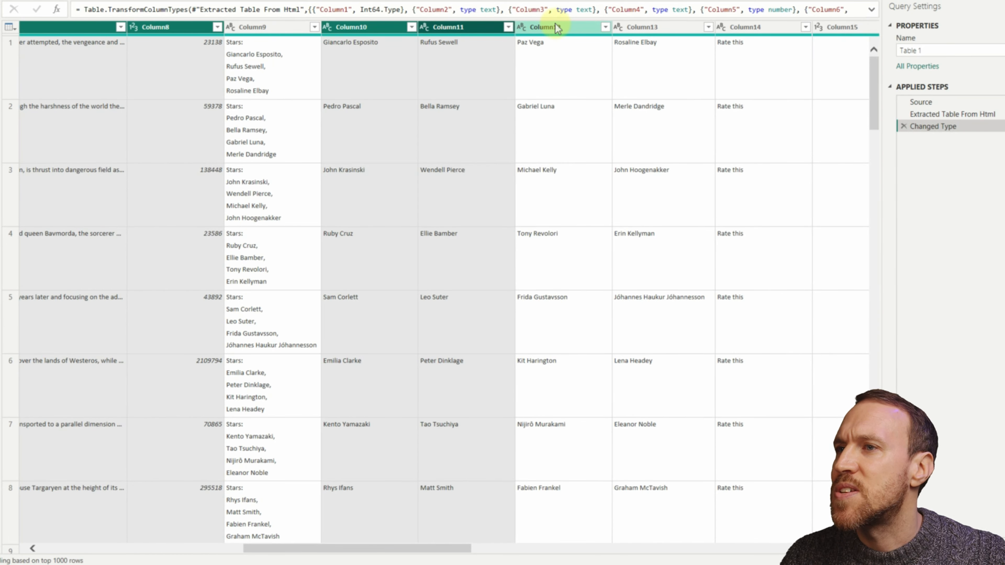
ctrl+click(554, 26)
ctrl+click(657, 27)
click(585, 548)
drag(586, 542, 790, 529)
ctrl+click(721, 28)
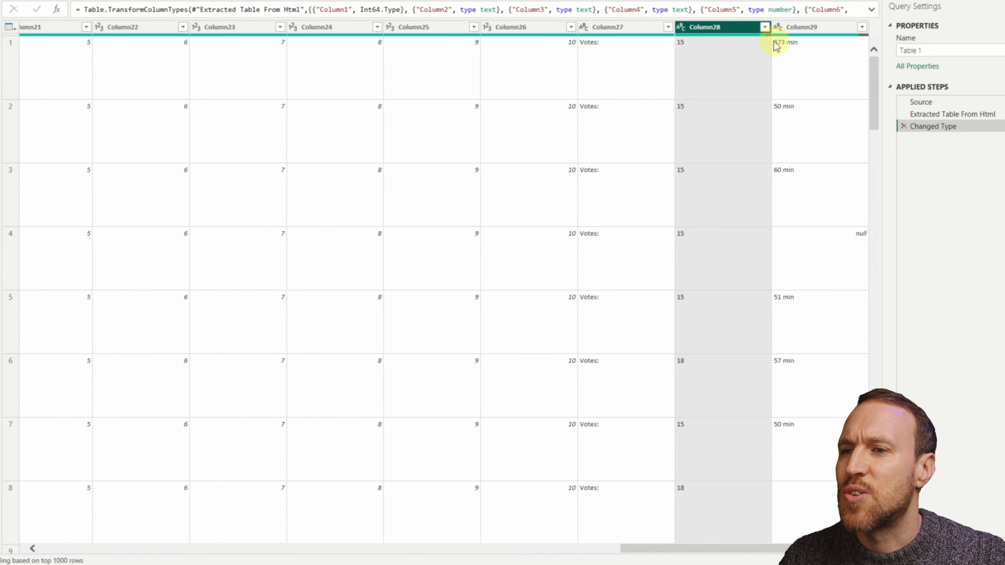
ctrl+click(807, 28)
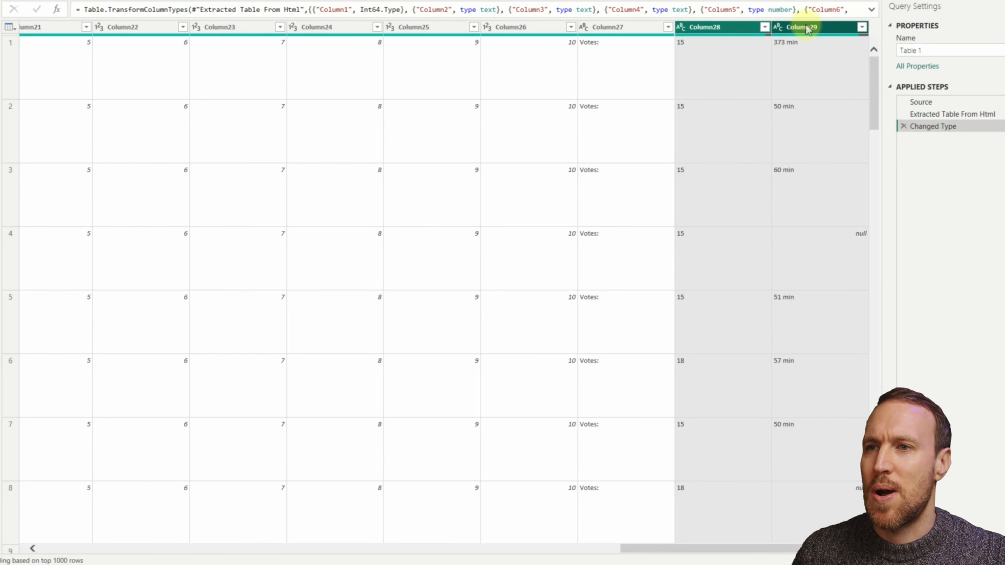
right_click(807, 29)
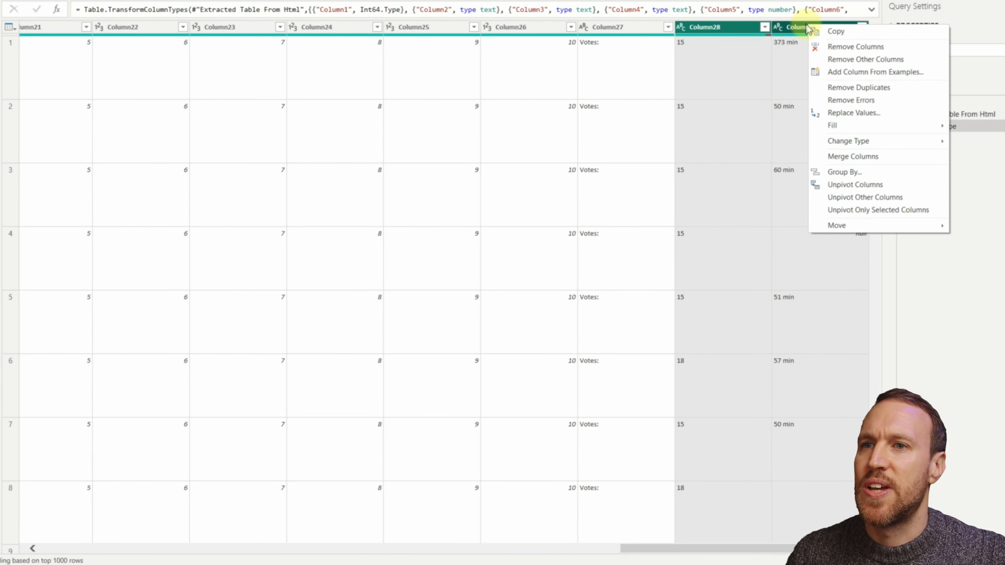
click(871, 59)
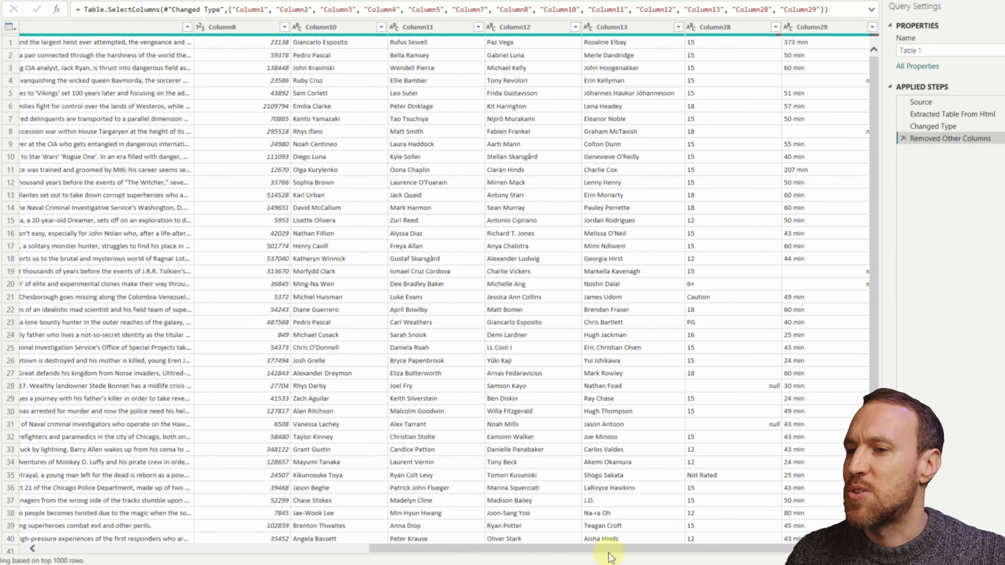
- Rename the columns, including Pop Ranking, TV Show, Year Released, Type, Star Rating, Votes, Actor 1 to Actor 4, Age Rating and Ep Lengh
drag(609, 551, 261, 553)
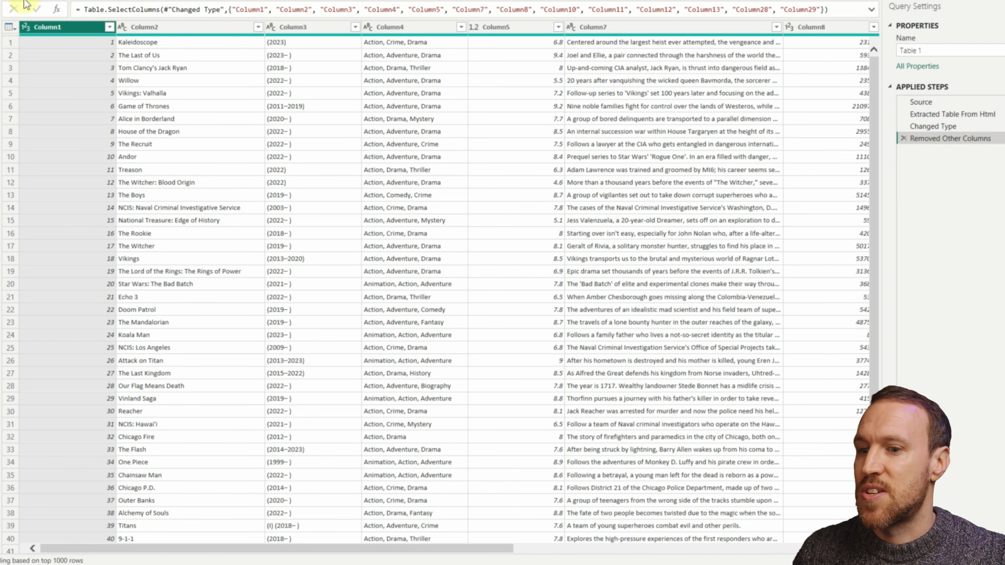
double_click(54, 28)
text(Pop Ranking)
key(Return)
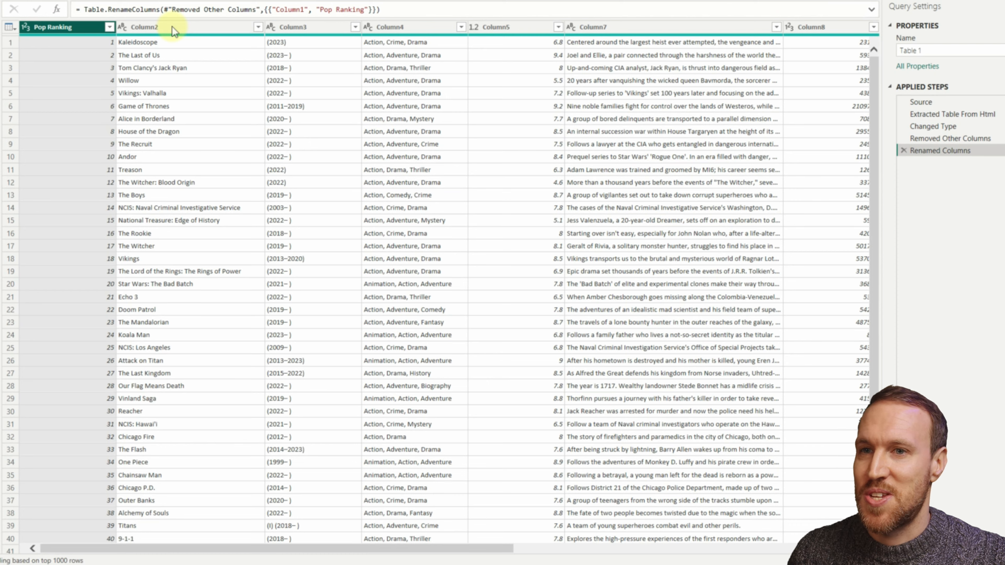
double_click(173, 25)
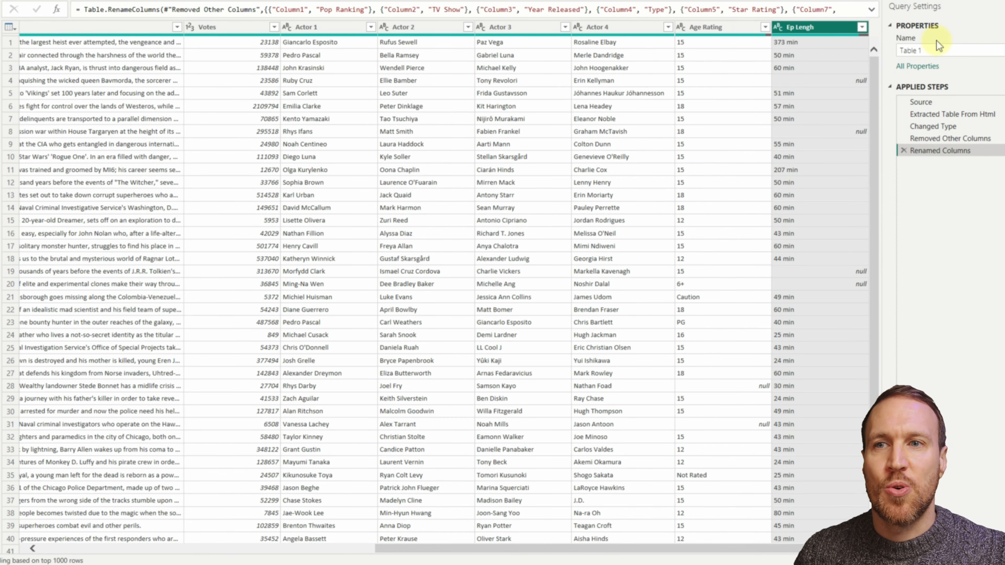
- Rename the query as Pop_Rating_TV_Shows (Top 50)
click(934, 48)
key(ctrl+a)
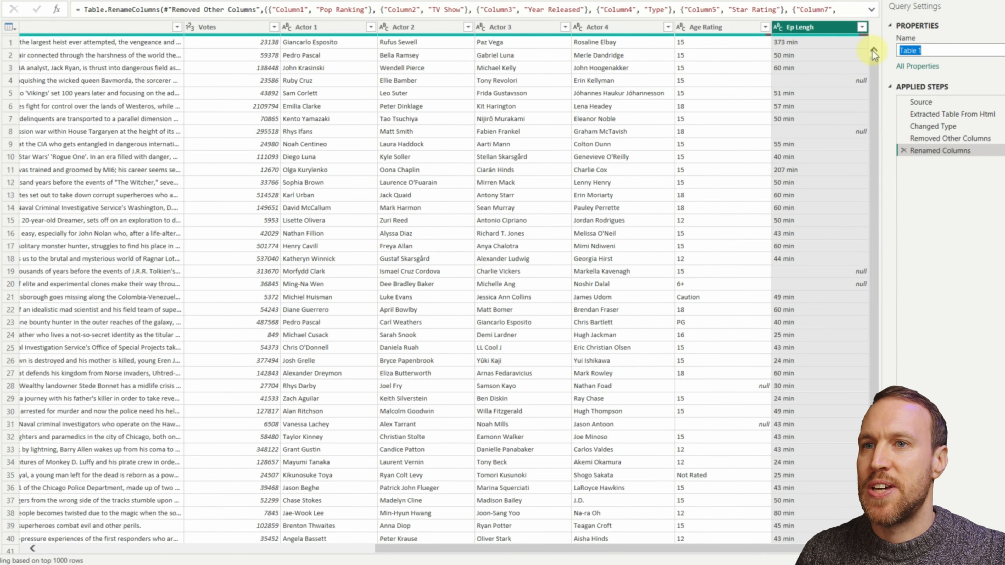
text(Pop)
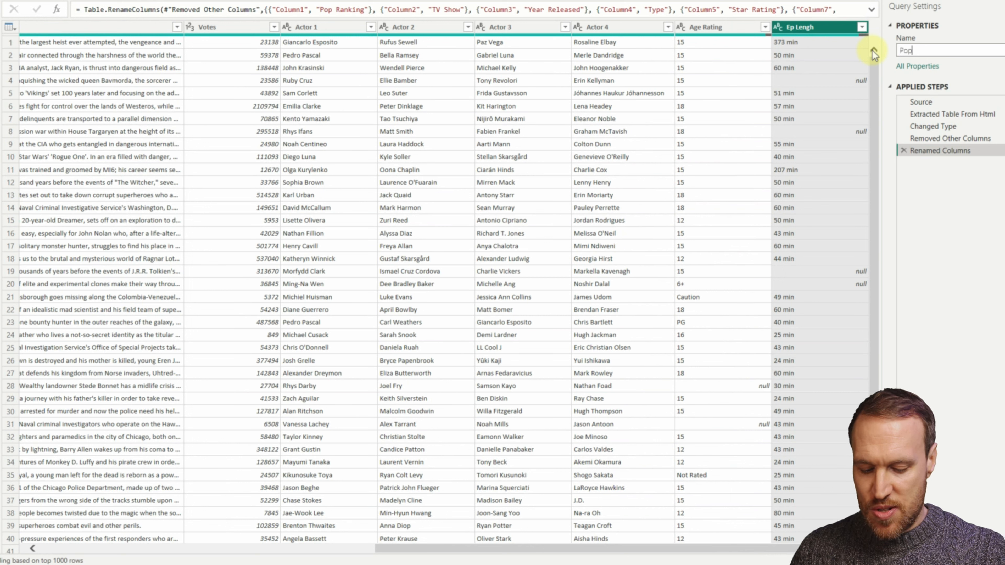
text(_Rat)
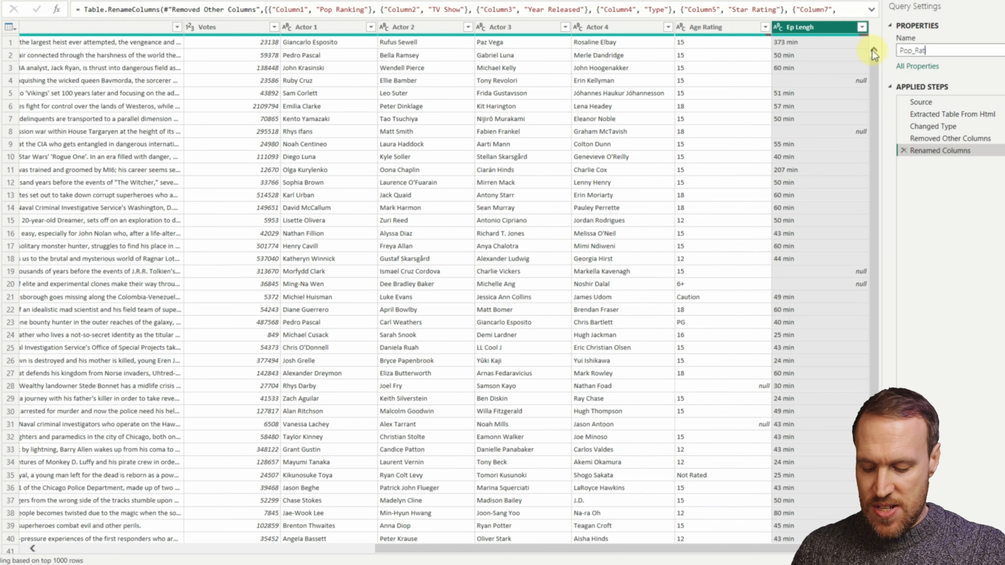
text(ing_TV_)
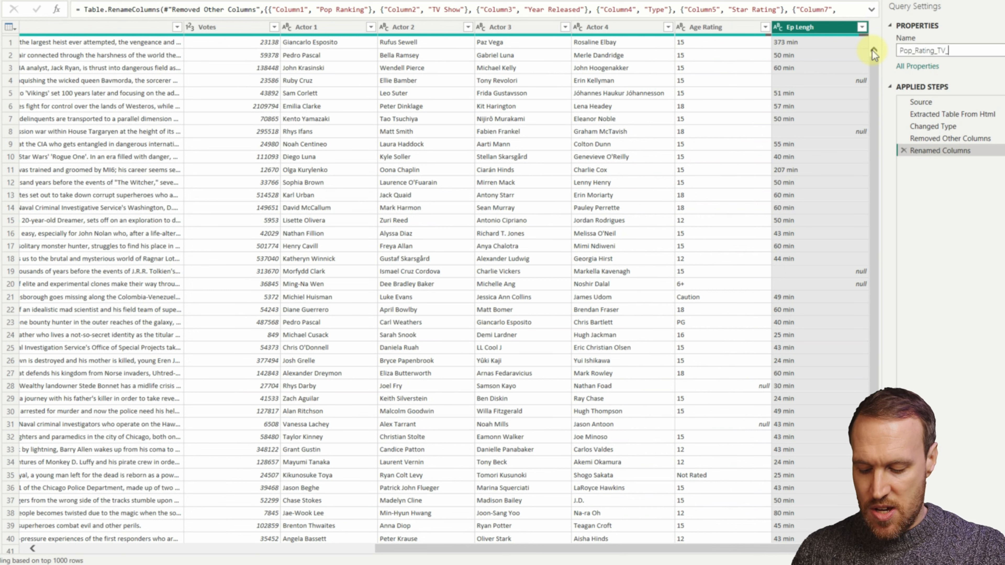
text(Shows ()
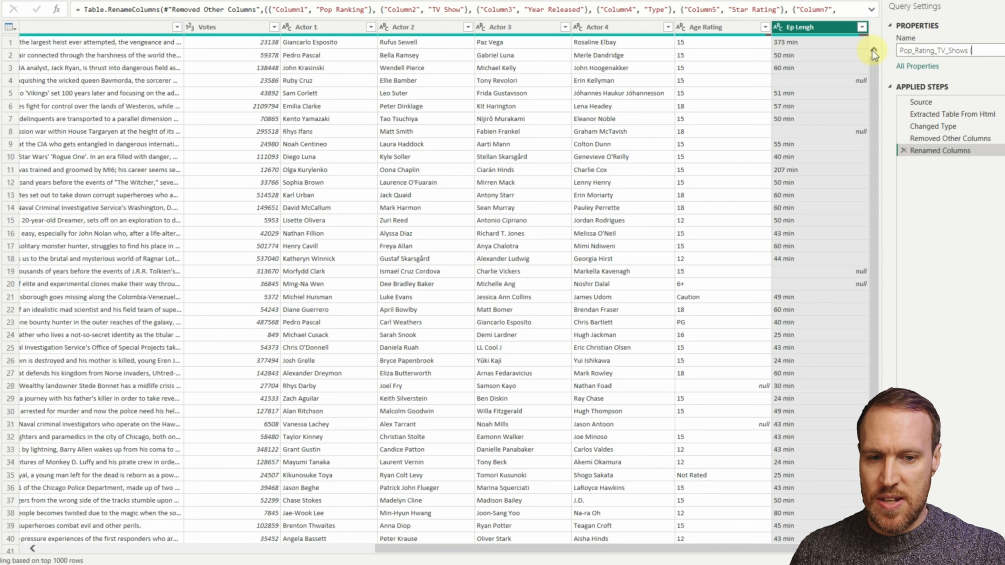
text(Top 50))
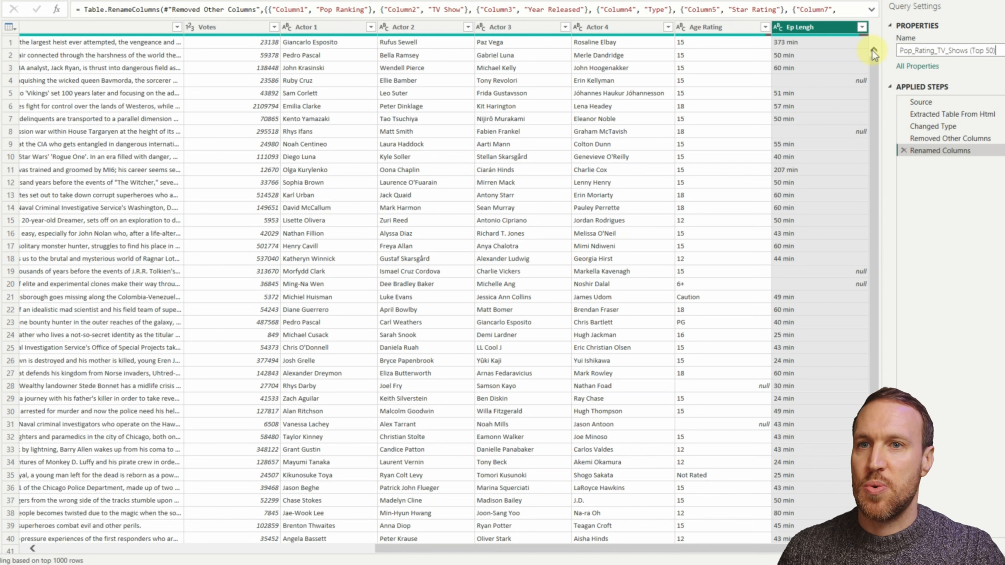
key(Return)
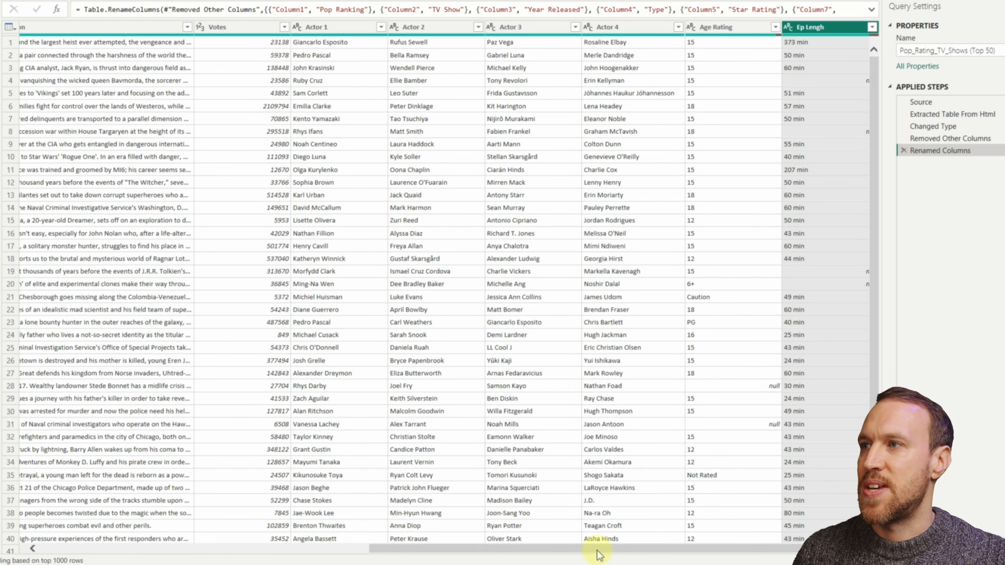
- Return to the first columns, apply the query changes to the model, and display the loaded table in Data view
drag(594, 550, 152, 549)
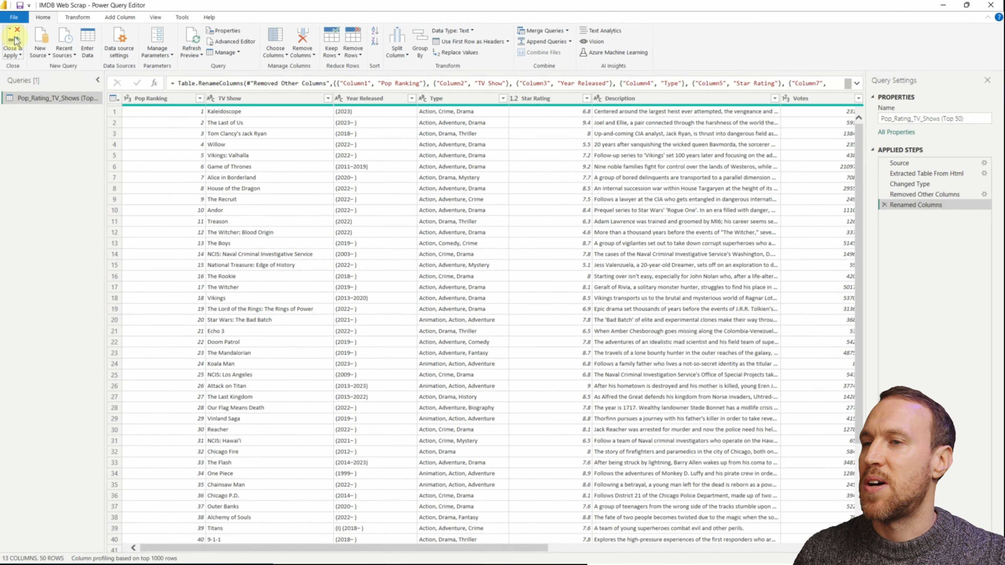
click(15, 39)
click(11, 113)
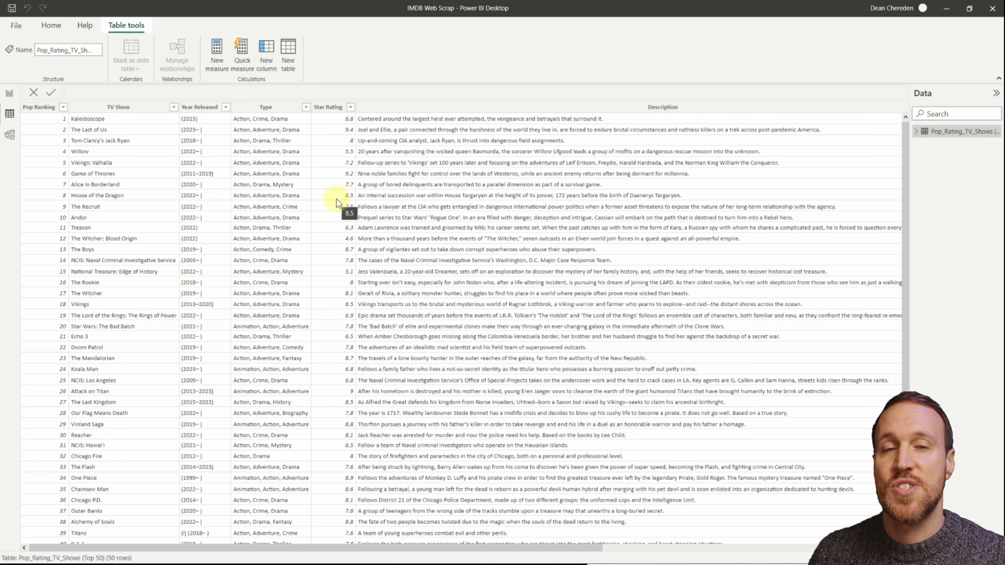
- Switch to the IMDb page in the browser, advance to titles 51-100, and select that page's full address
click(69, 26)
click(282, 50)
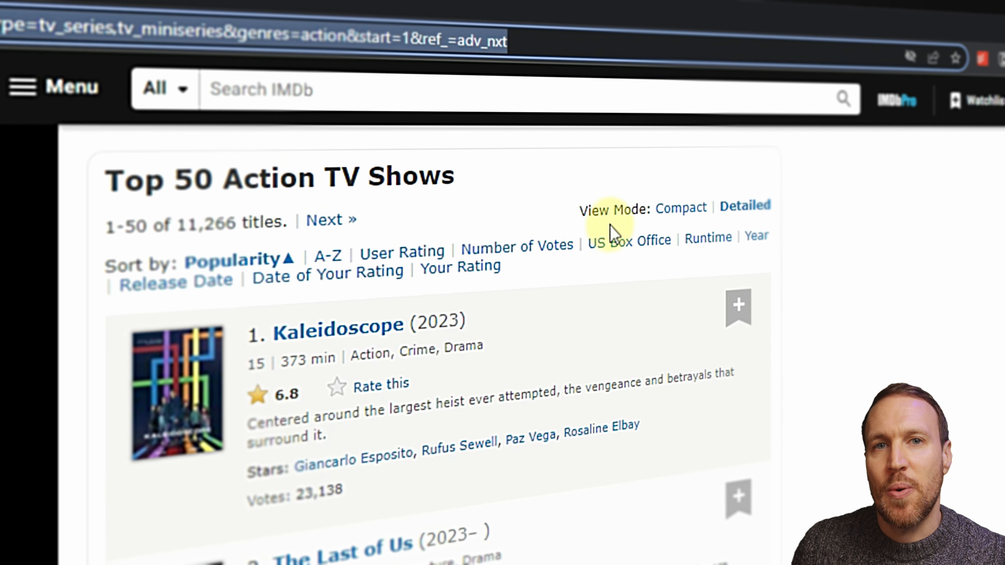
click(1, 293)
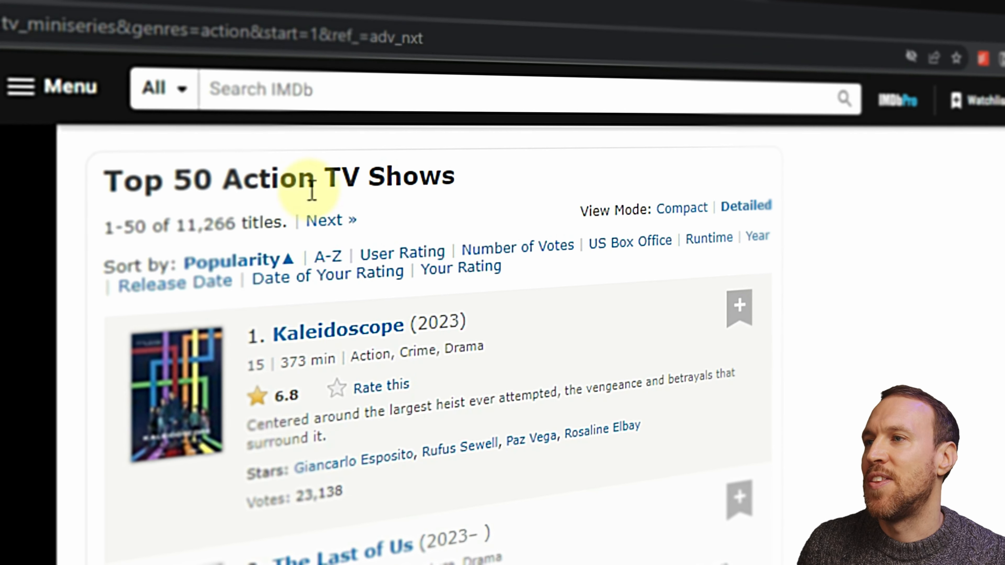
click(353, 232)
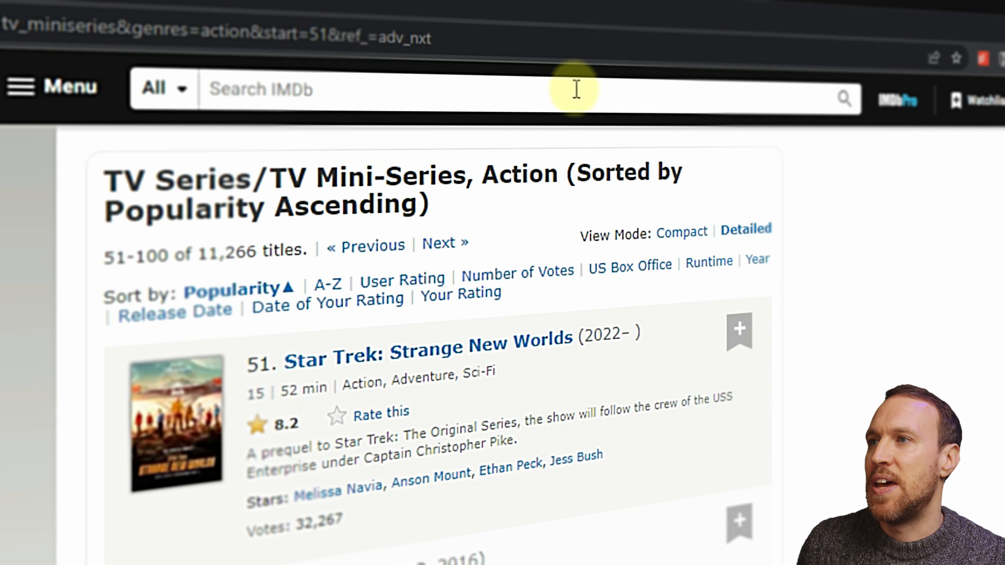
click(513, 38)
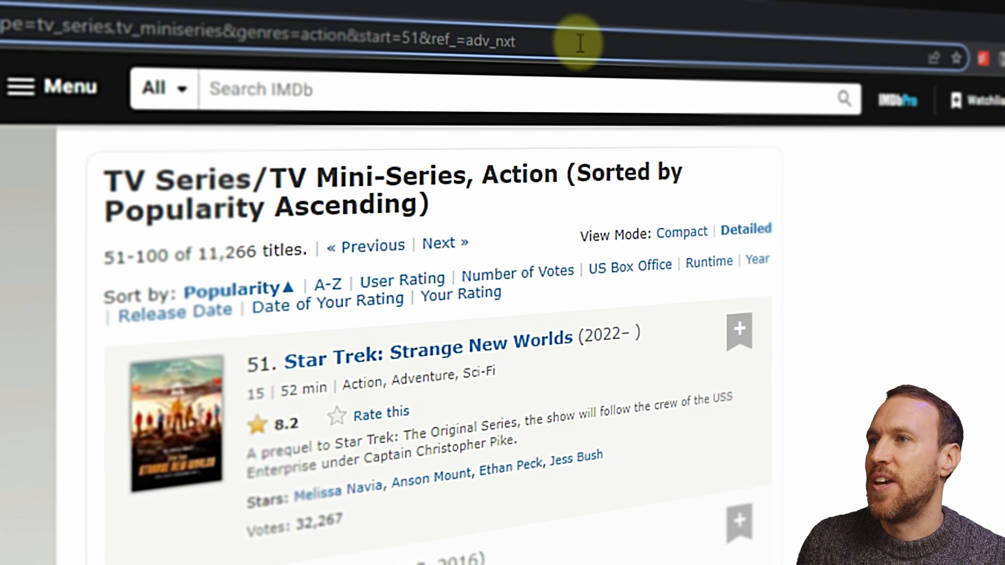
key(ctrl+a)
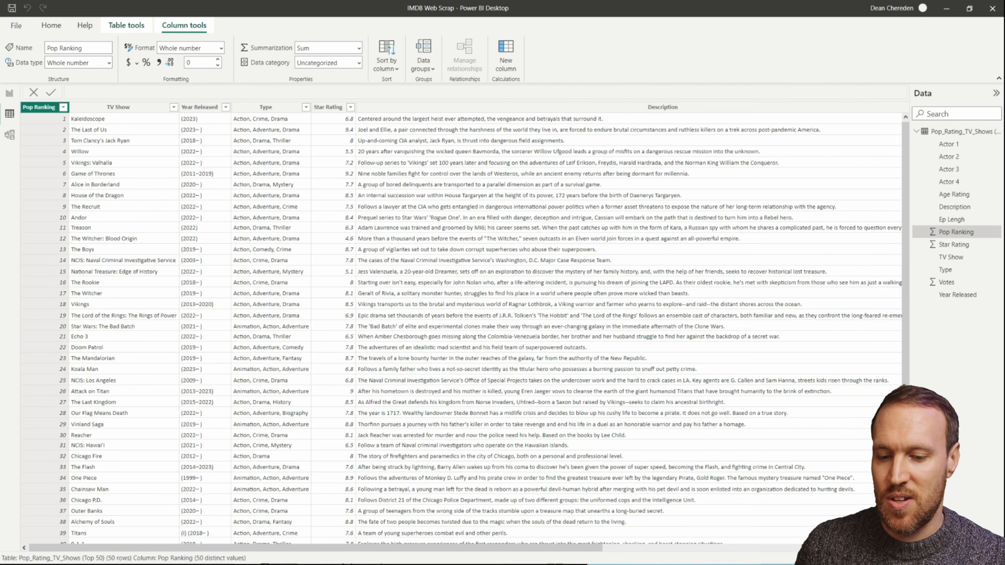
- Reopen the Power Query Editor and duplicate the Pop_Rating_TV_Shows (Top 50) query
click(51, 25)
click(259, 46)
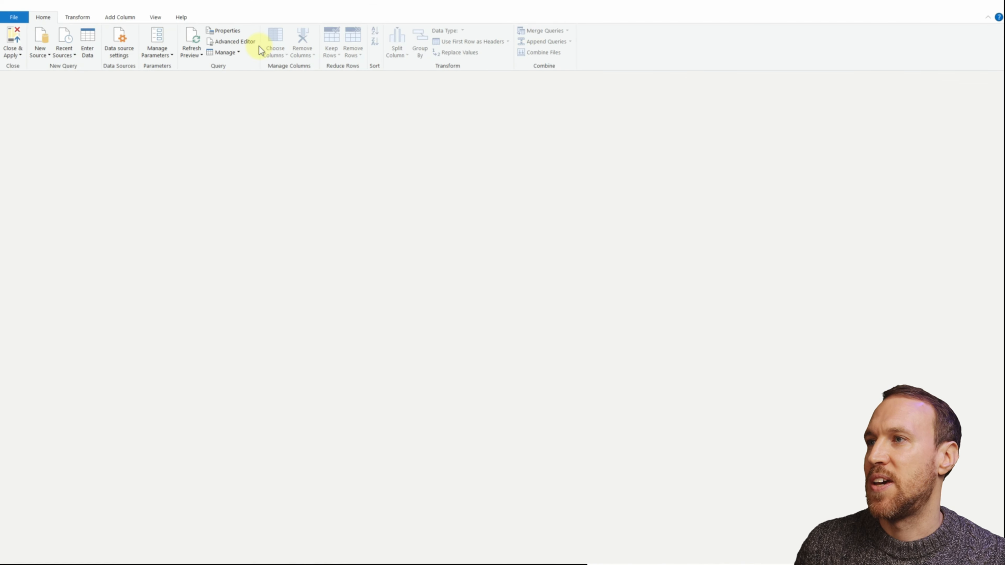
right_click(60, 97)
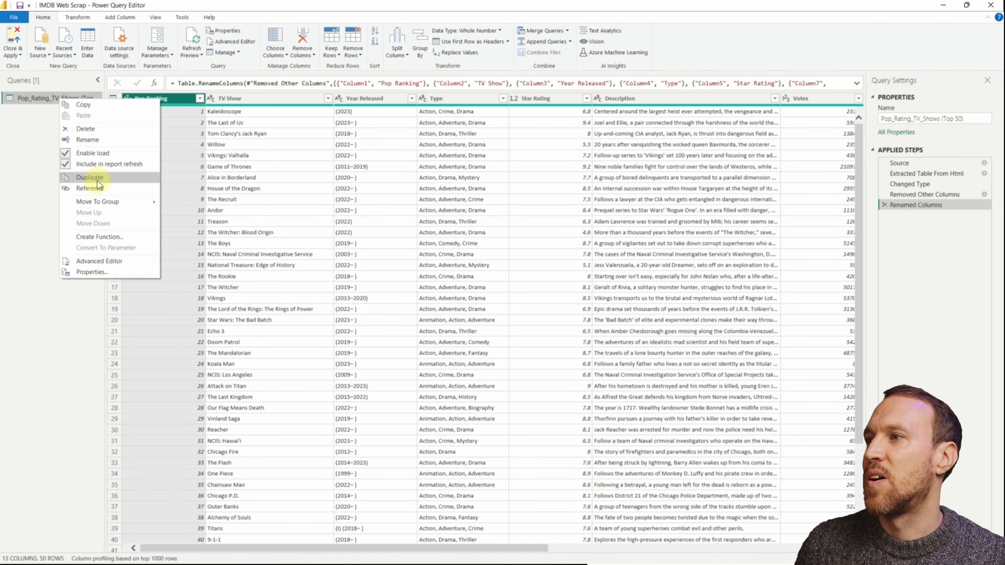
click(98, 181)
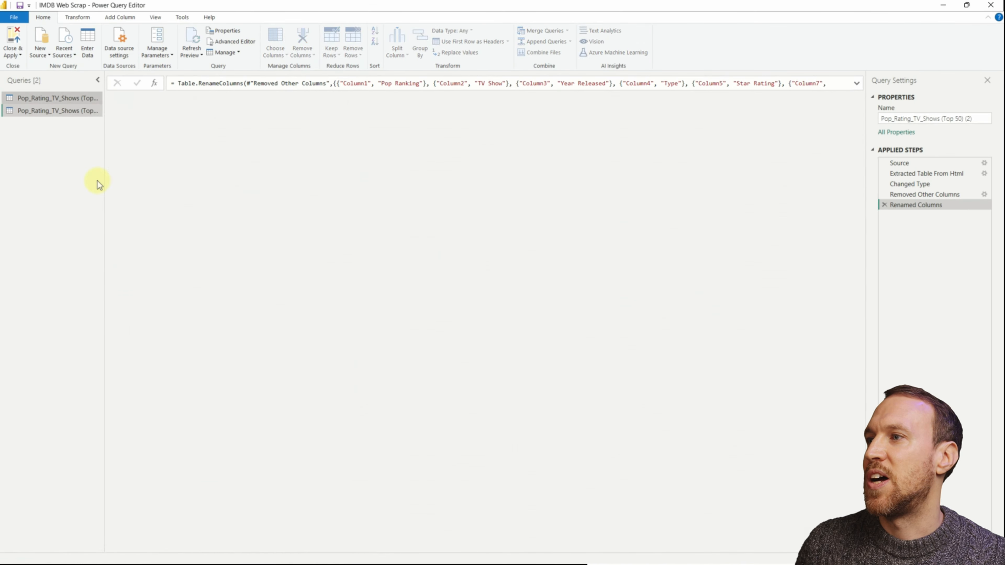
- Replace the duplicate query's Source URL with the copied IMDb address containing start=51, and check the rows at its Renamed Columns step
click(927, 164)
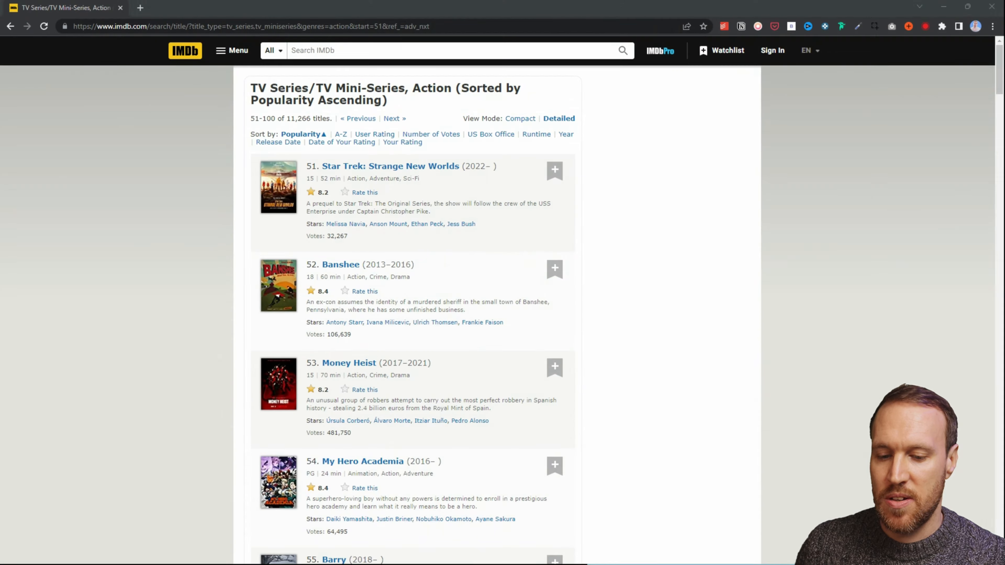
click(467, 27)
key(ctrl+c)
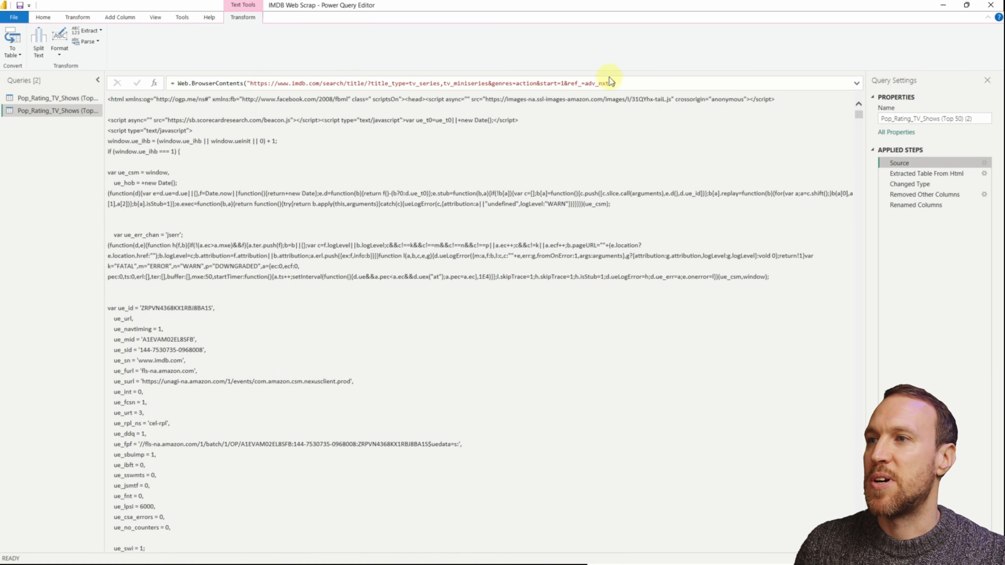
click(984, 163)
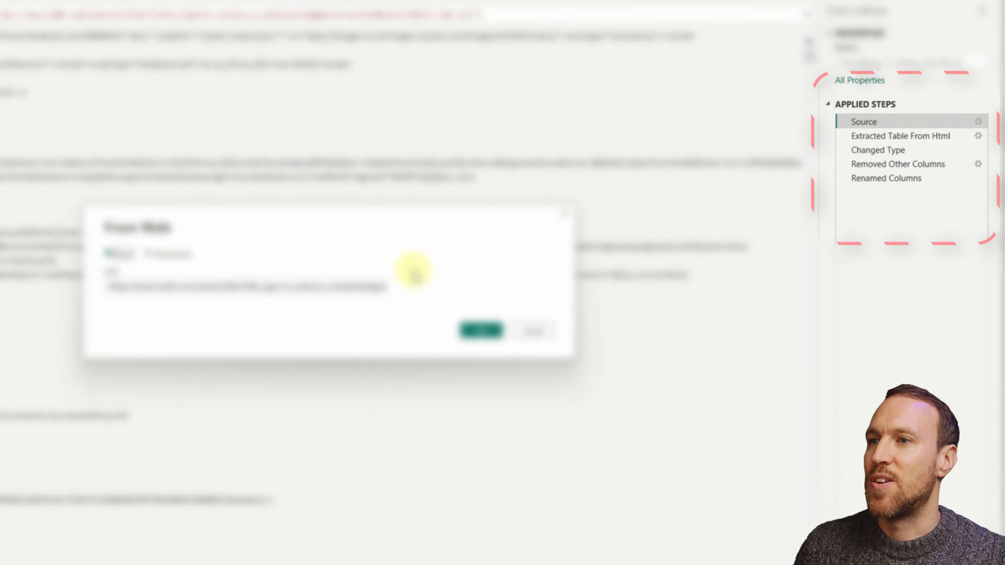
triple_click(513, 286)
key(ctrl+v)
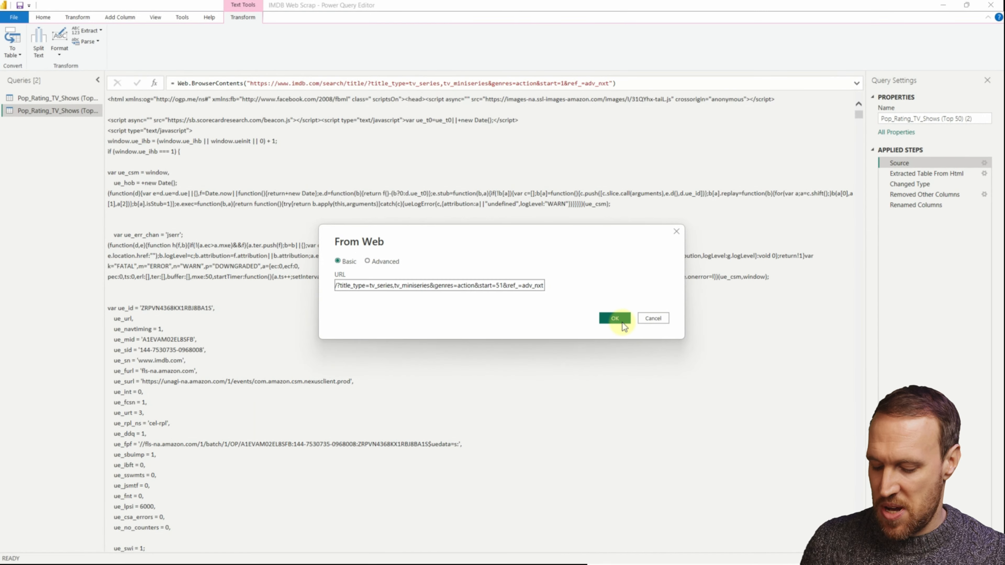
click(615, 318)
click(924, 206)
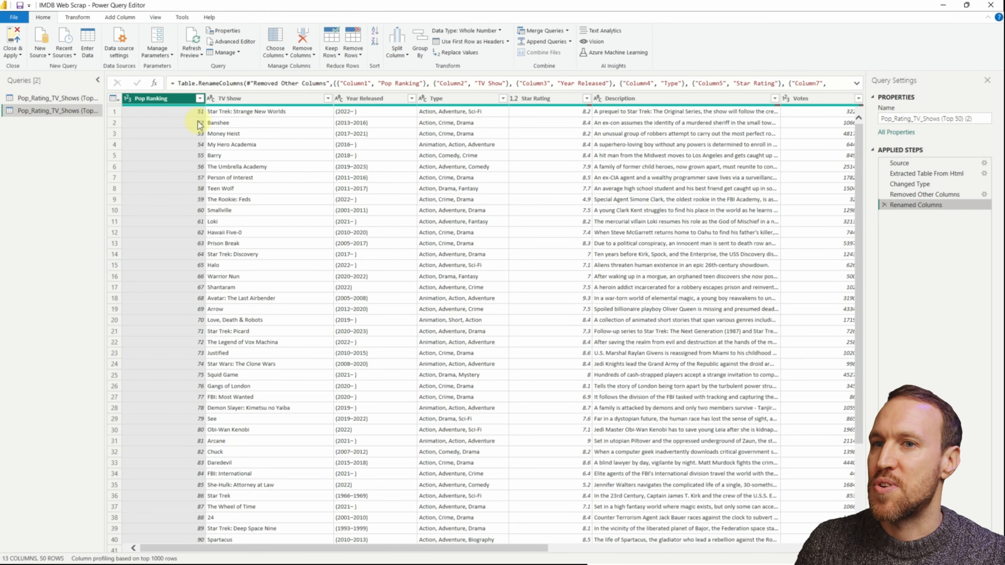
scroll(249, 366, down, 4)
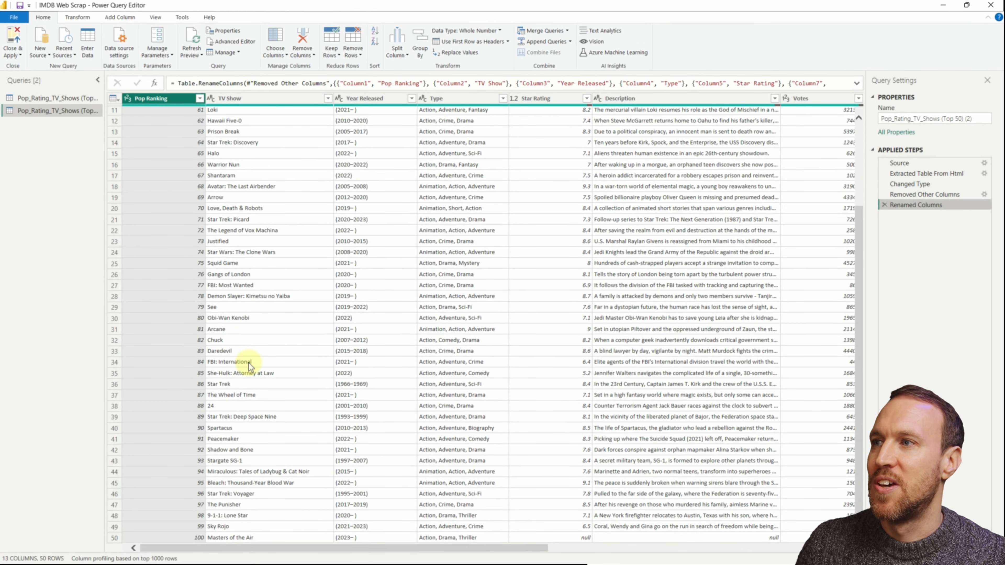
scroll(329, 382, up, 4)
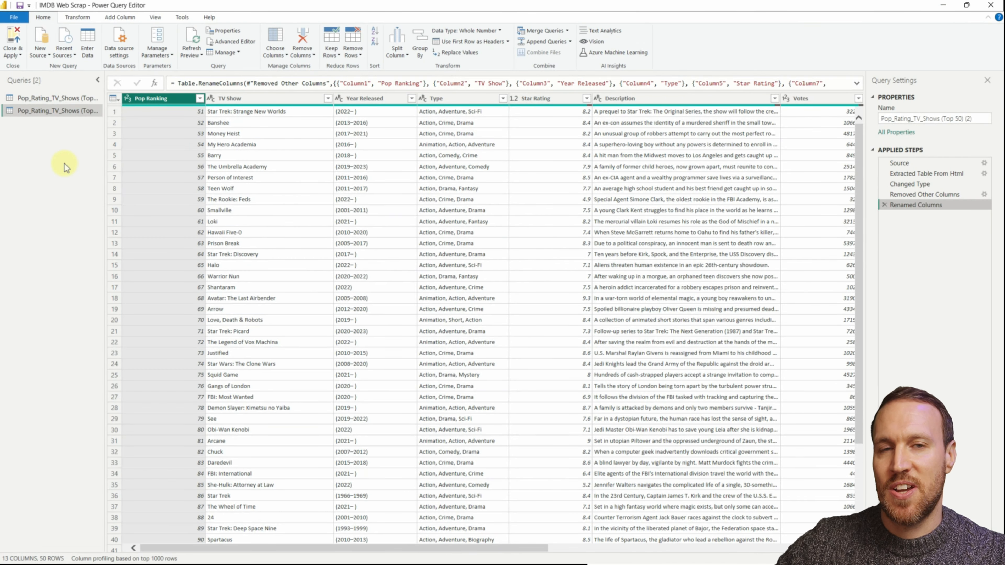
- Compare the start parameter in the Source URLs of the original query and its duplicate
click(70, 100)
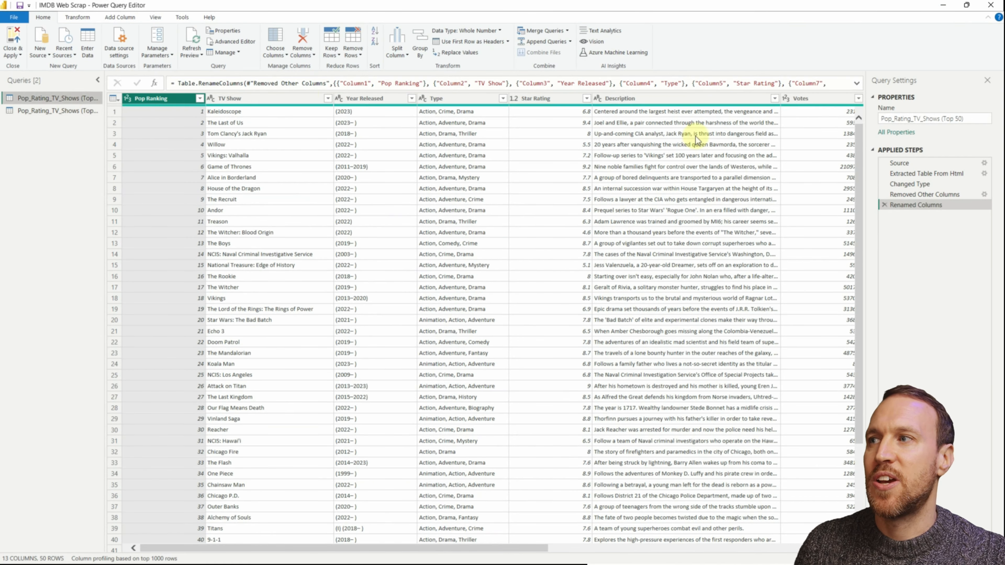
click(904, 165)
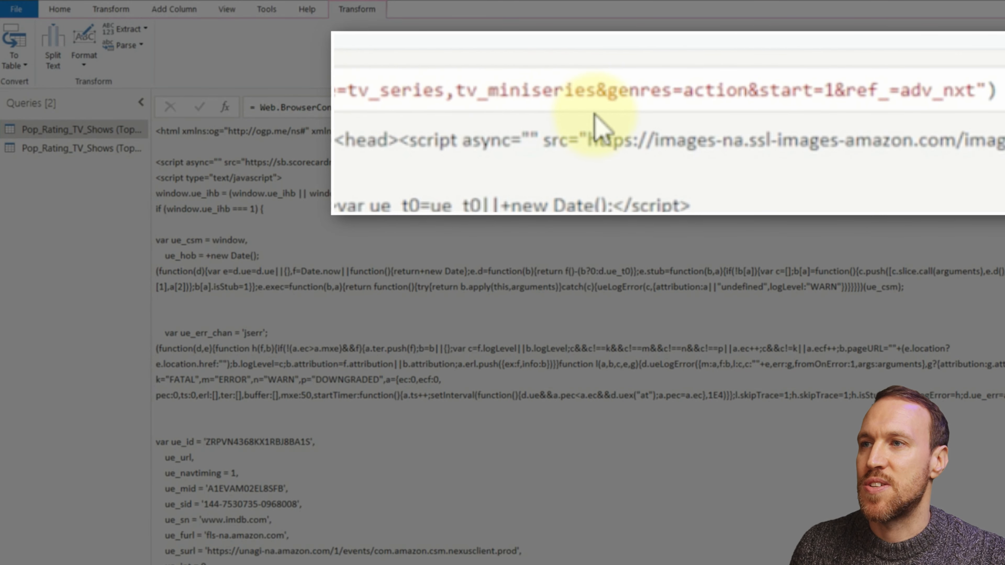
click(674, 90)
drag(674, 90, 824, 94)
click(759, 86)
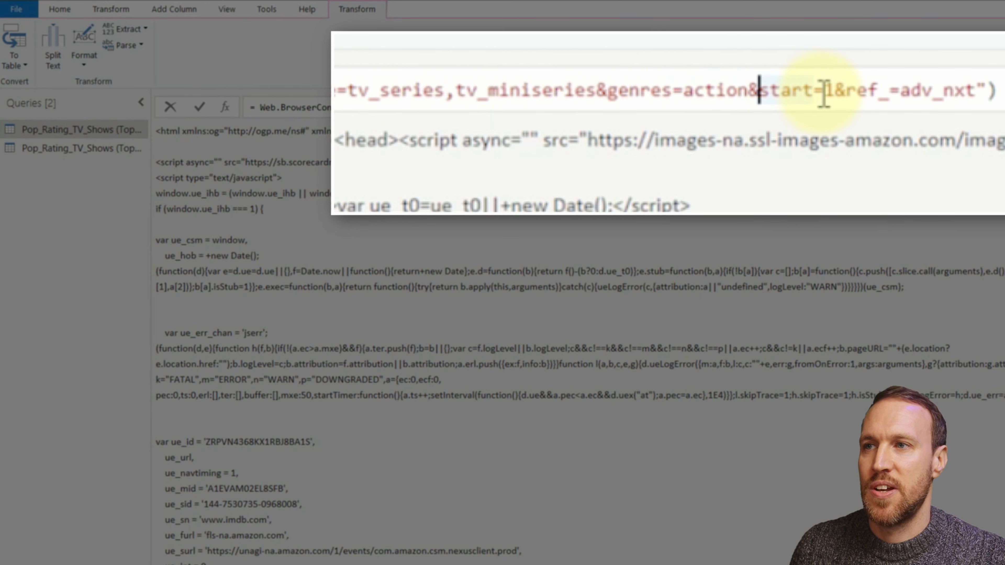
click(846, 93)
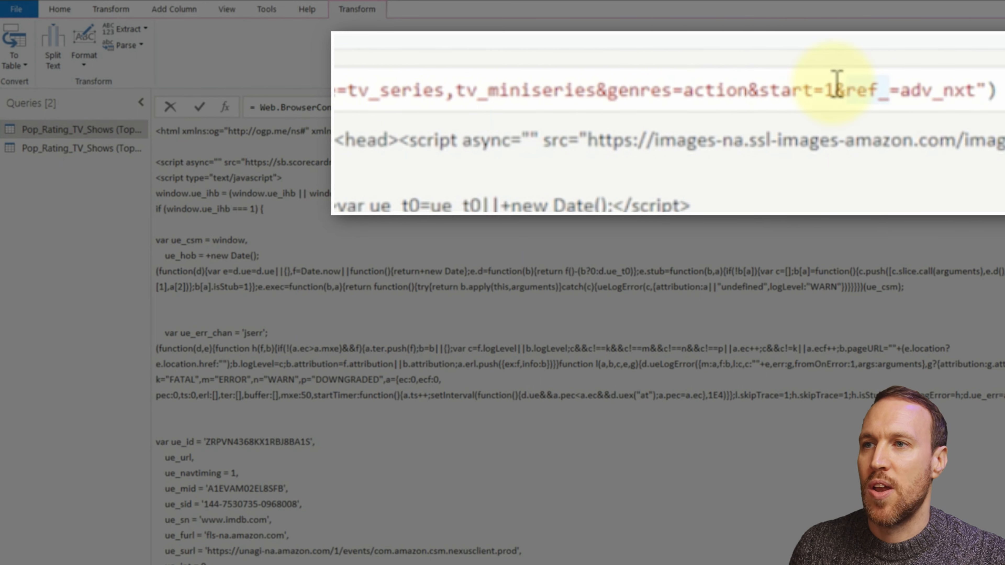
click(105, 147)
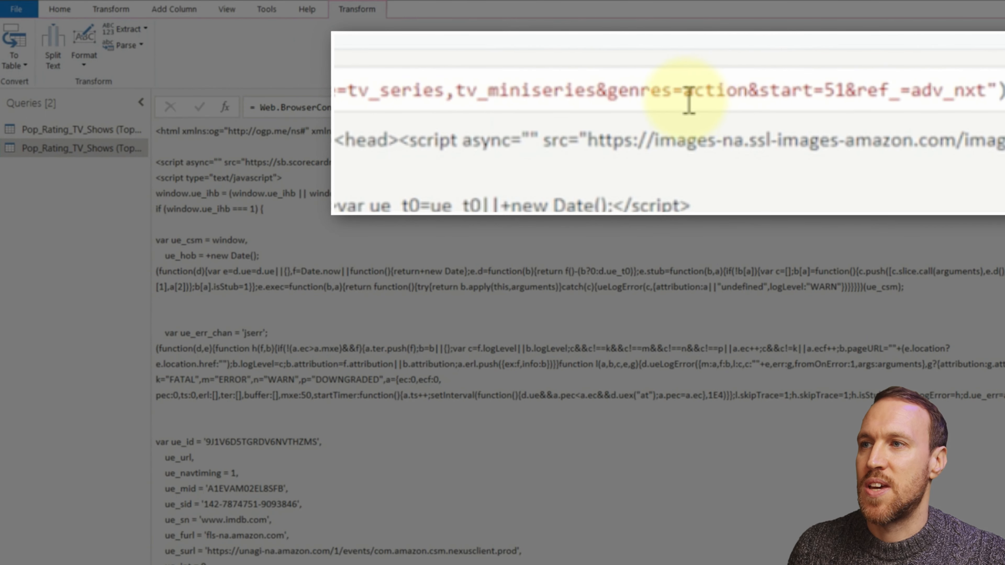
drag(770, 91, 842, 92)
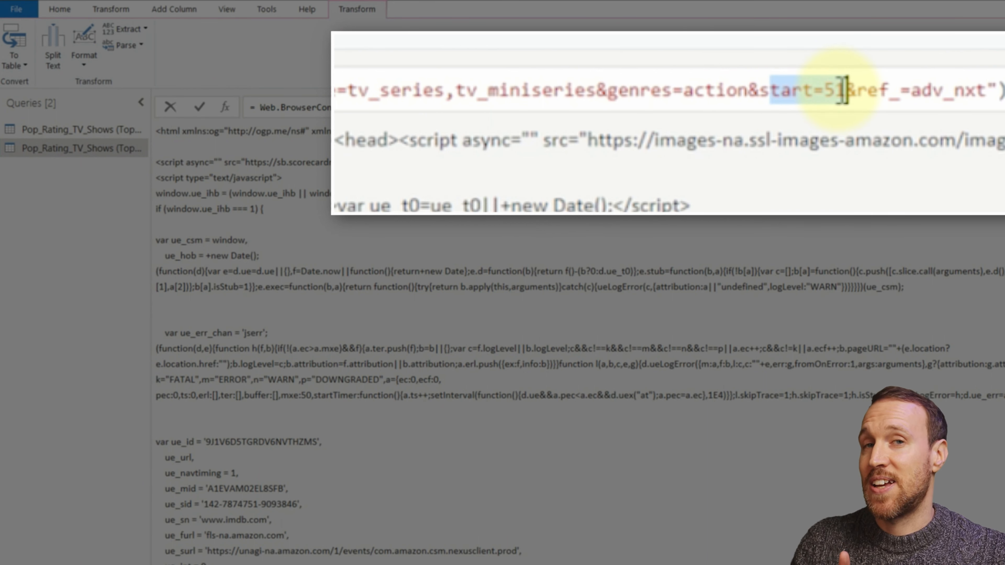
click(844, 91)
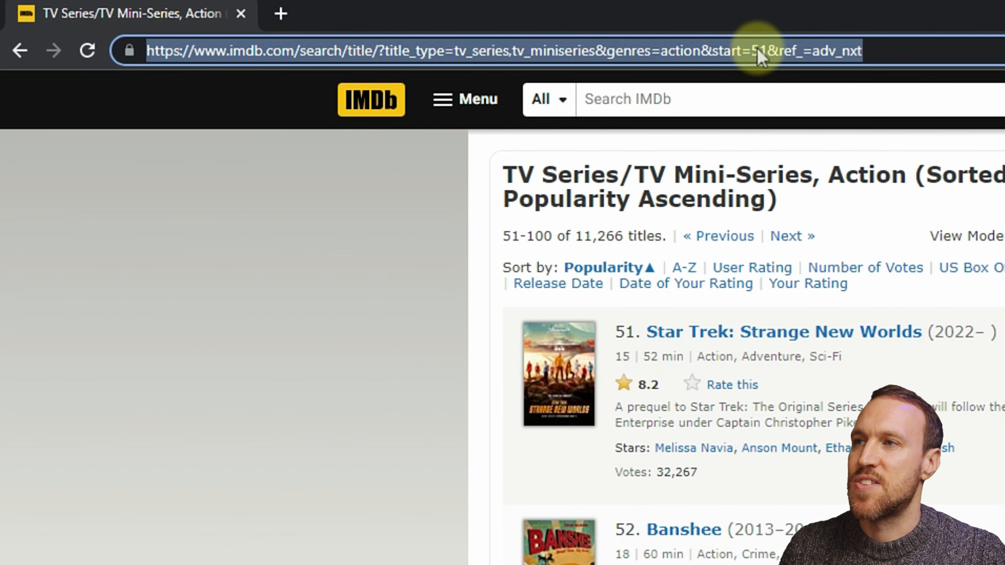
- Advance the IMDb list to titles 101-150 and on to 151-200, examining the start value in each page's address
click(788, 242)
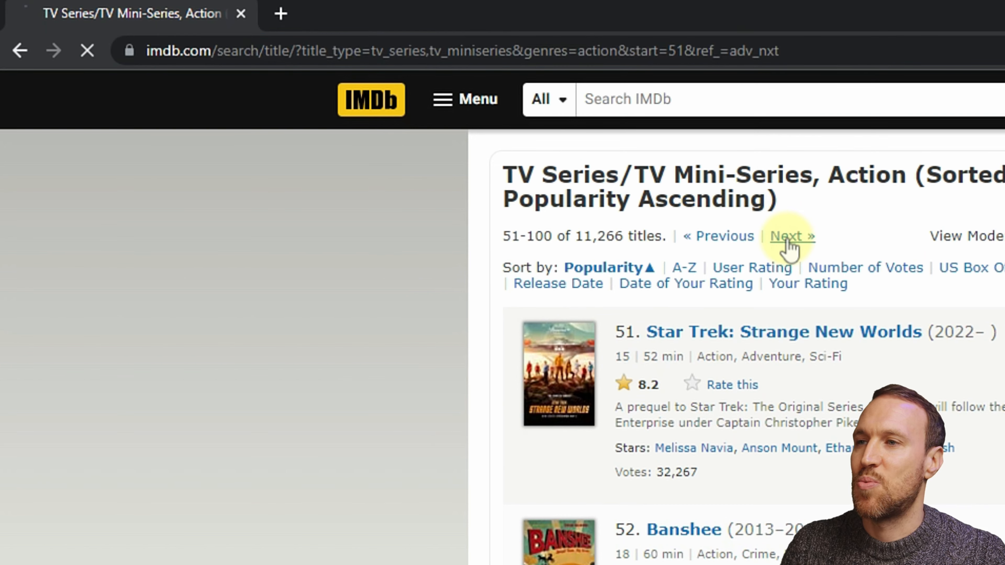
click(787, 241)
click(658, 67)
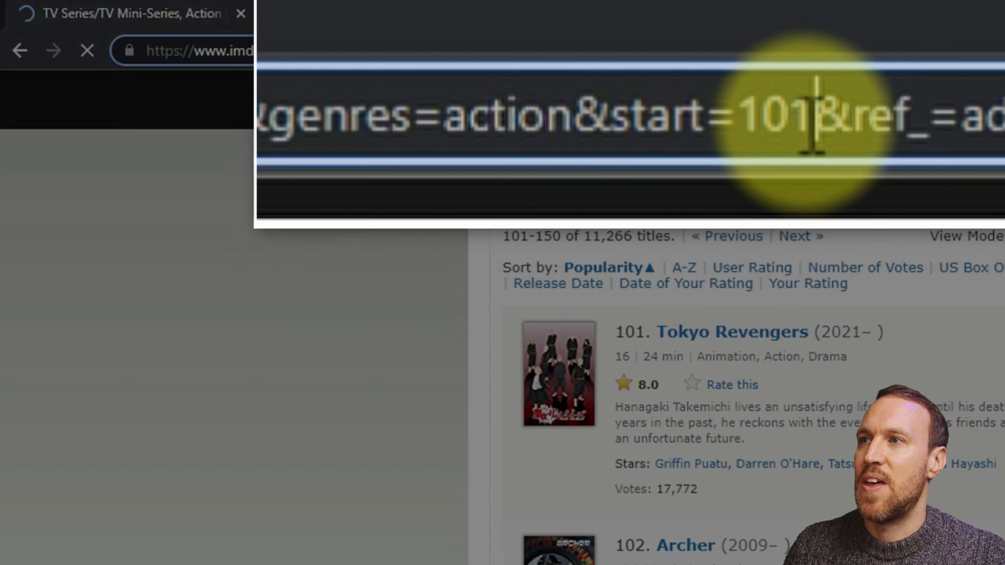
drag(817, 114, 736, 116)
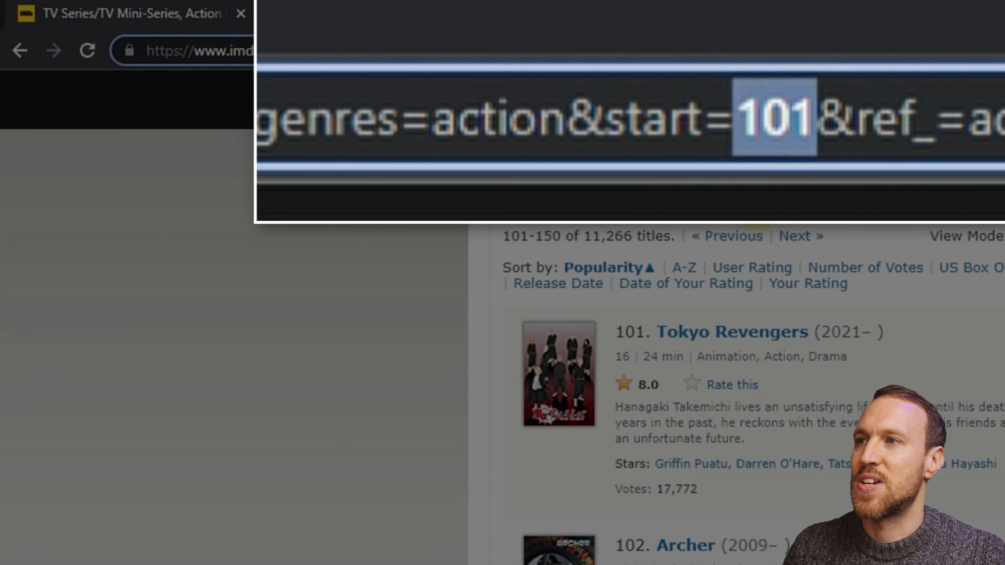
click(792, 237)
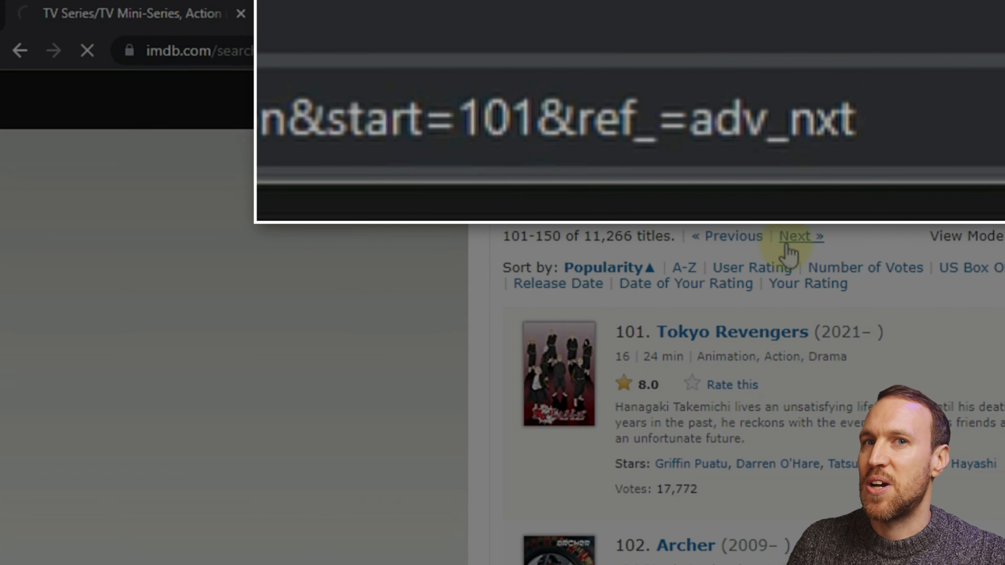
click(774, 115)
drag(788, 115, 767, 116)
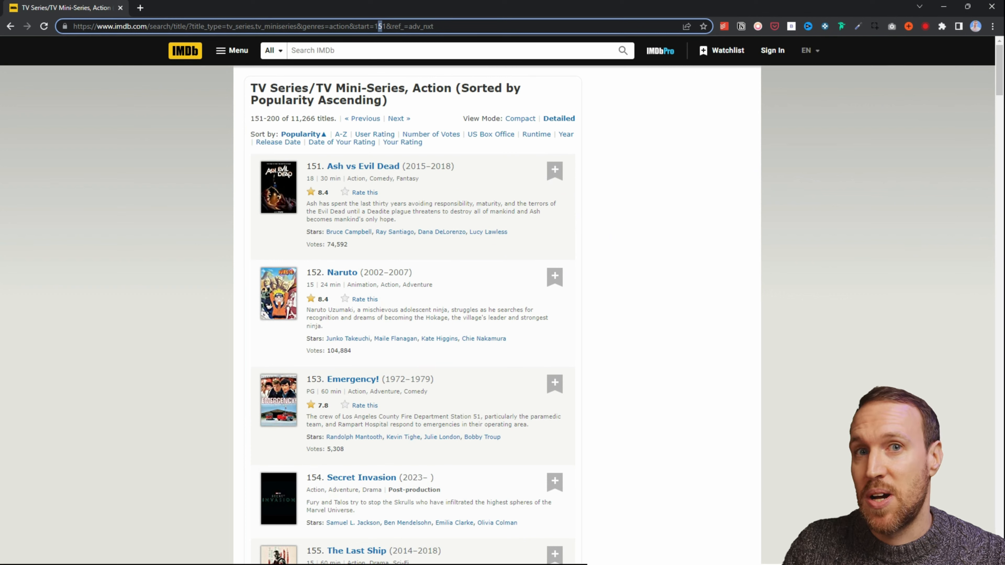
- Switch to the Power Query Editor and add a blank query named Pop_Action_TV_Shows, with the formula bar expanded
key(alt+Tab)
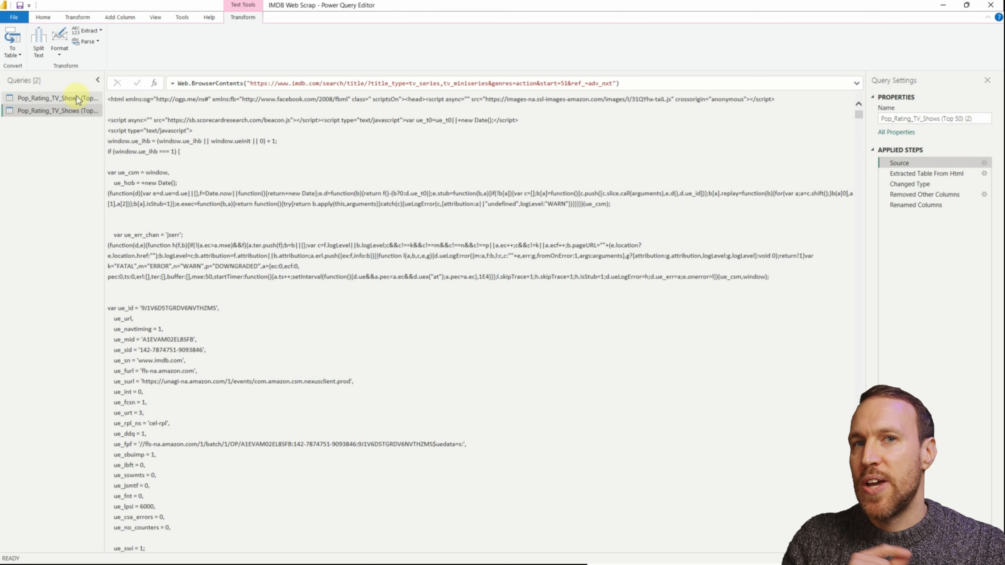
click(43, 17)
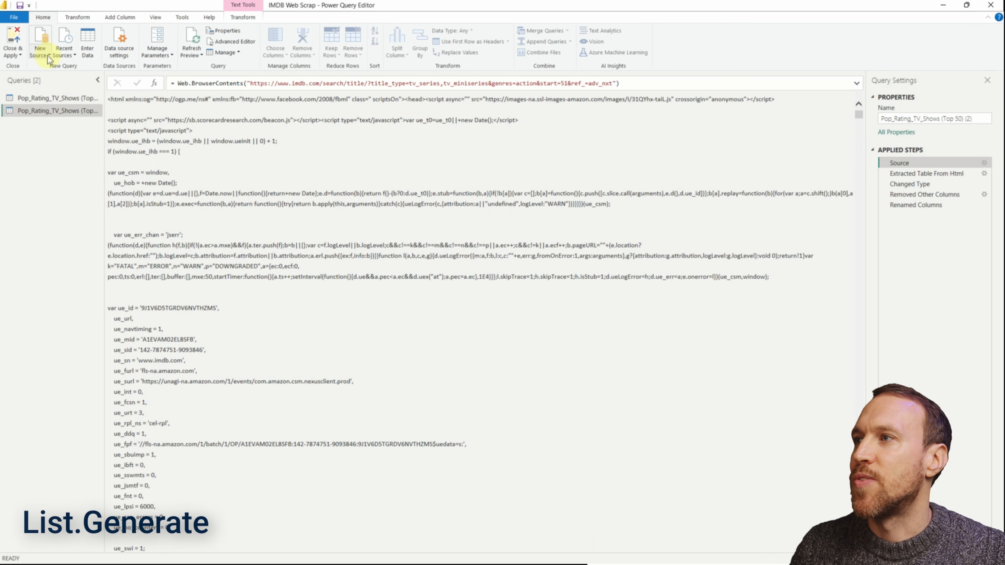
click(40, 51)
click(44, 218)
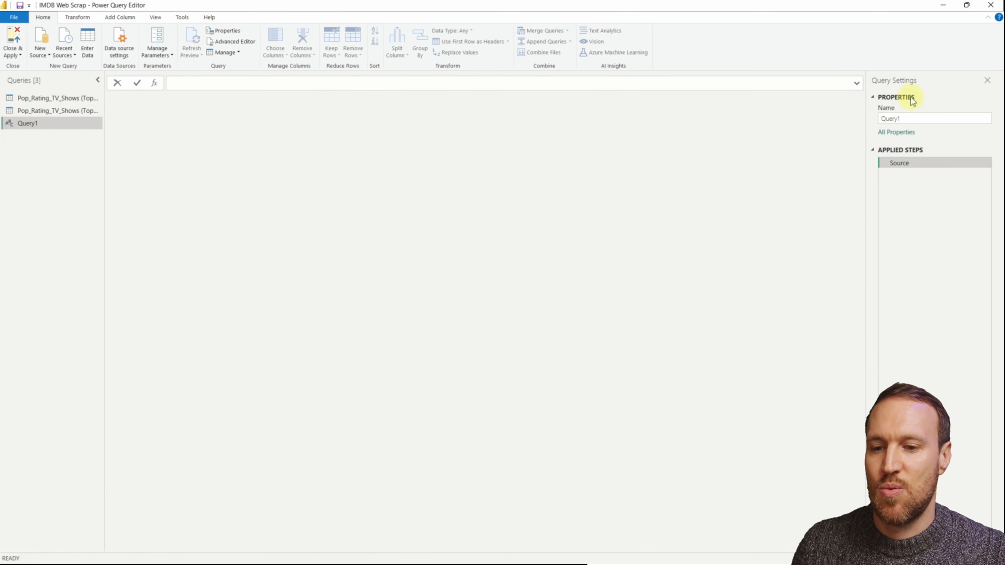
click(857, 82)
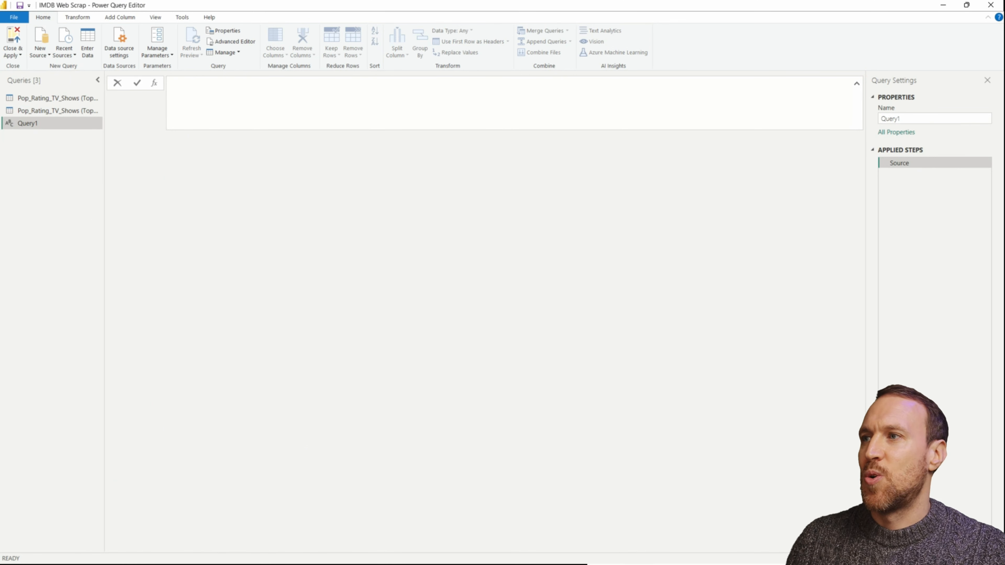
drag(914, 118, 869, 117)
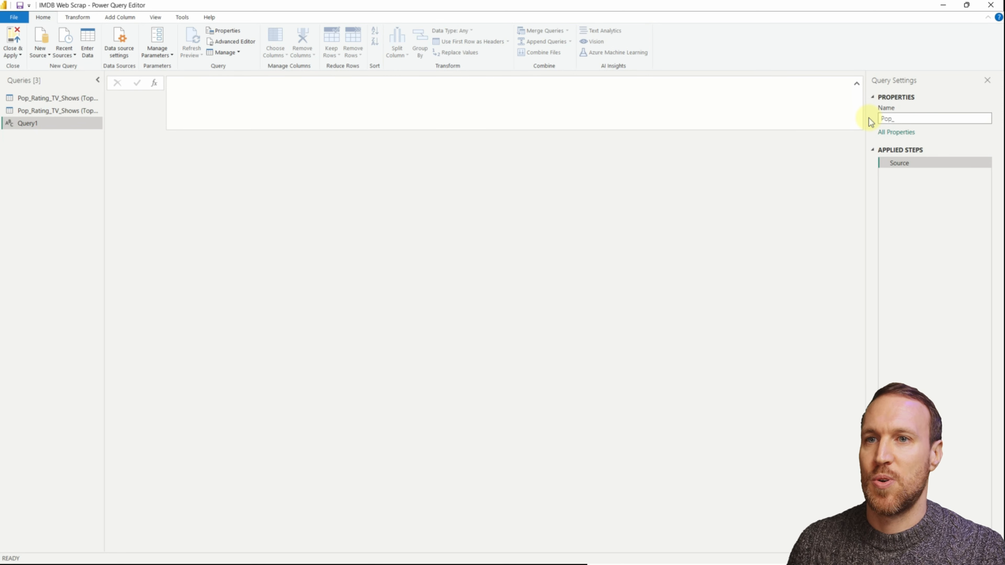
text(Pop_Action_TV_Shows)
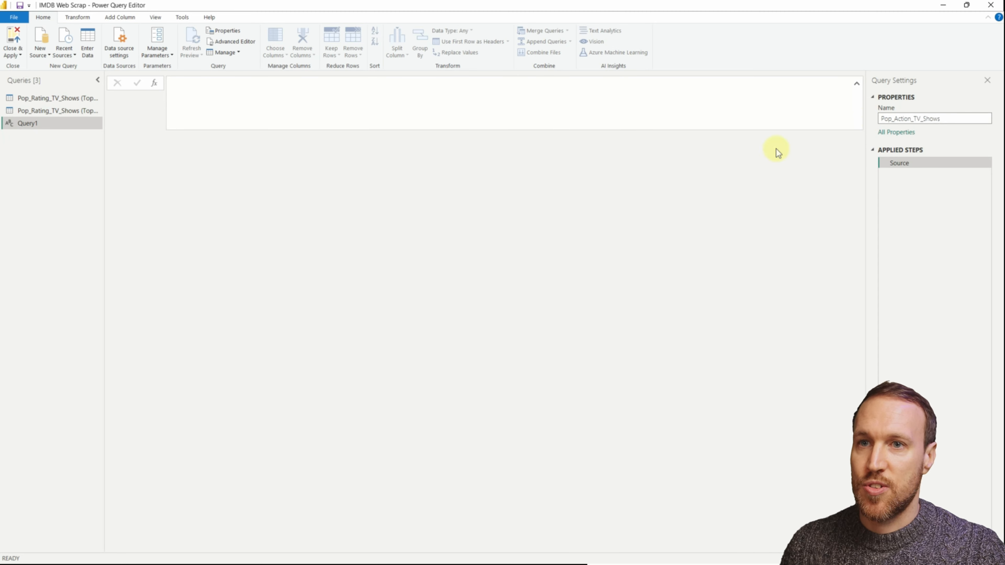
- Begin the blank query's formula with = List.Generate(), leaving an empty line between the parentheses for its arguments
click(206, 85)
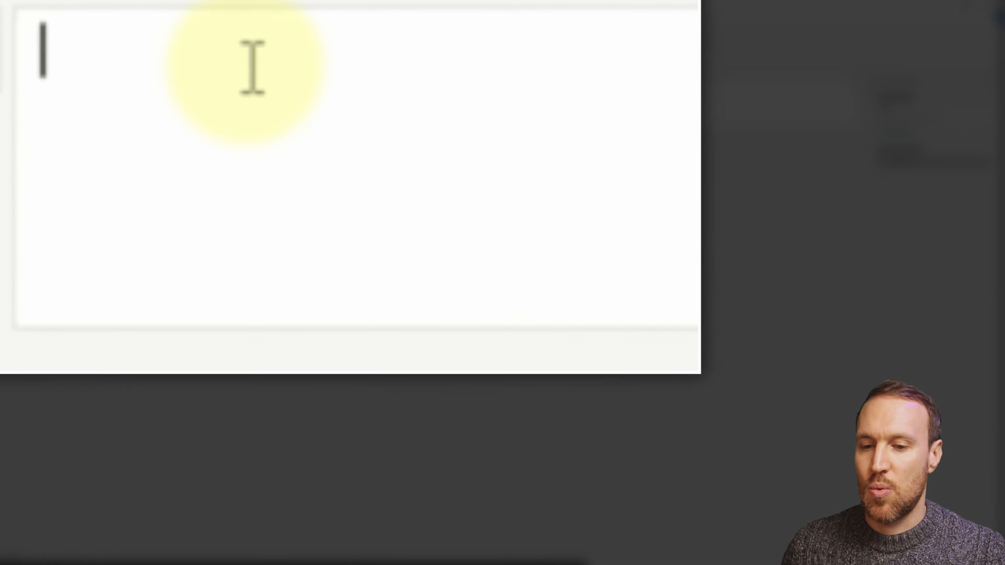
text(= )
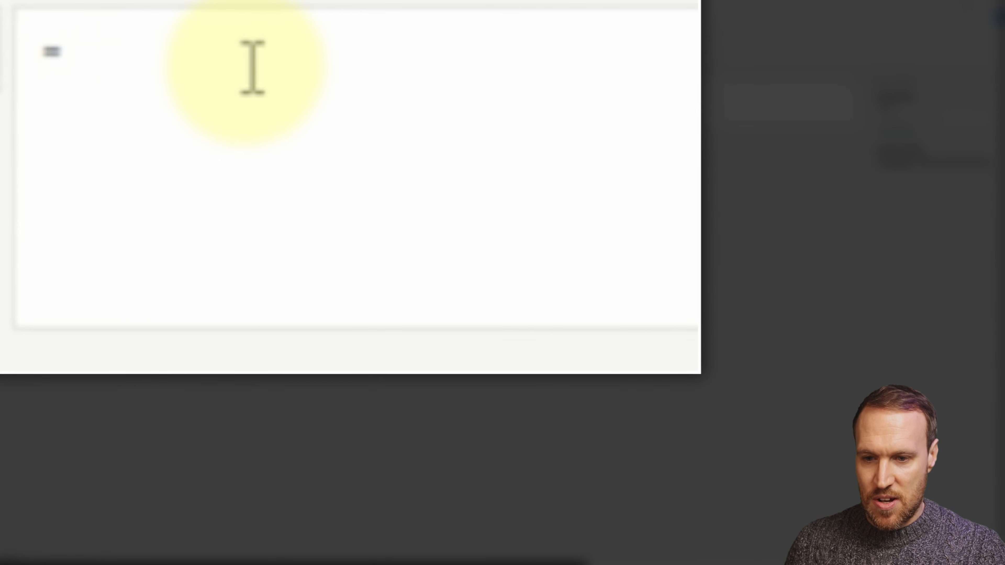
text(List)
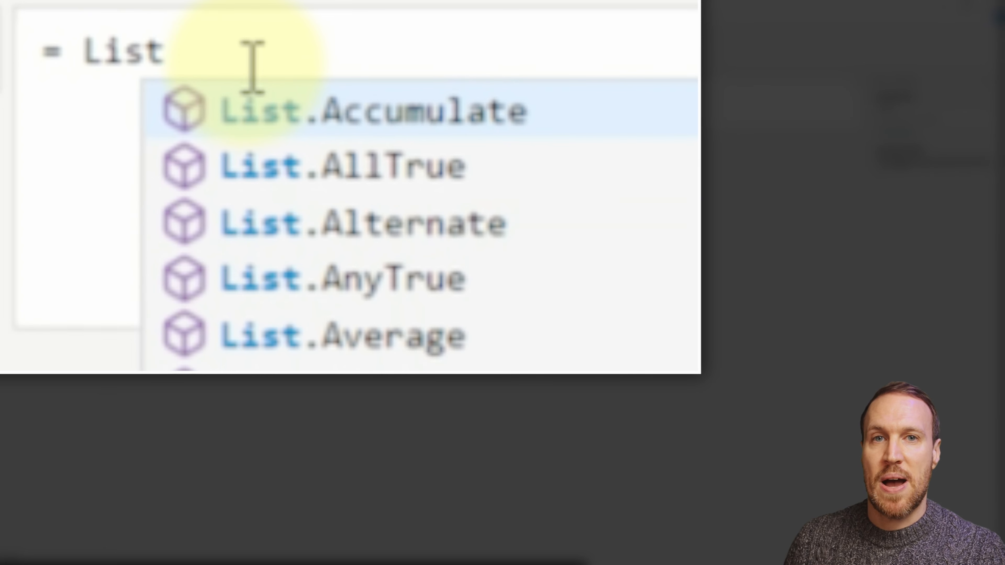
text(g)
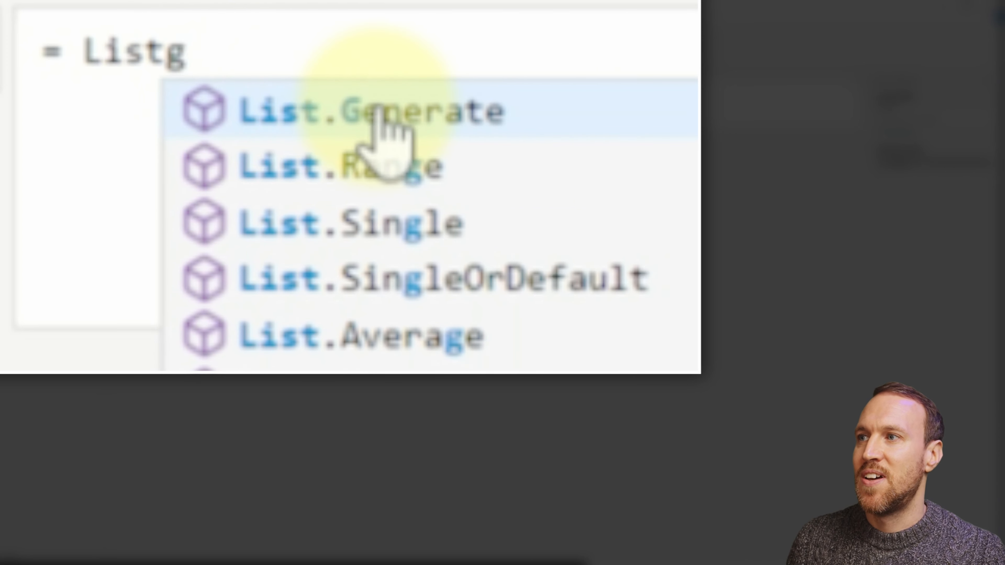
key(BackSpace)
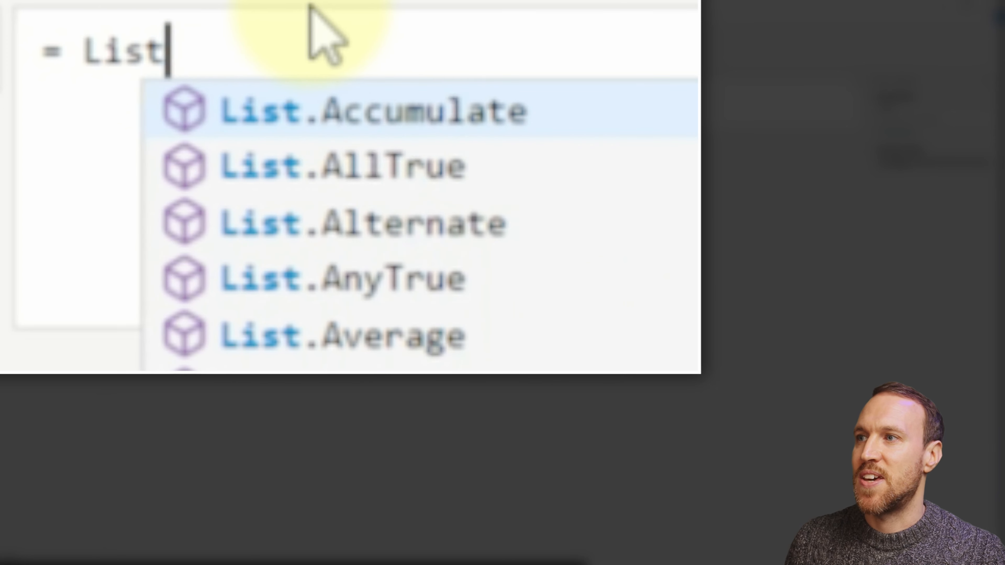
text(.)
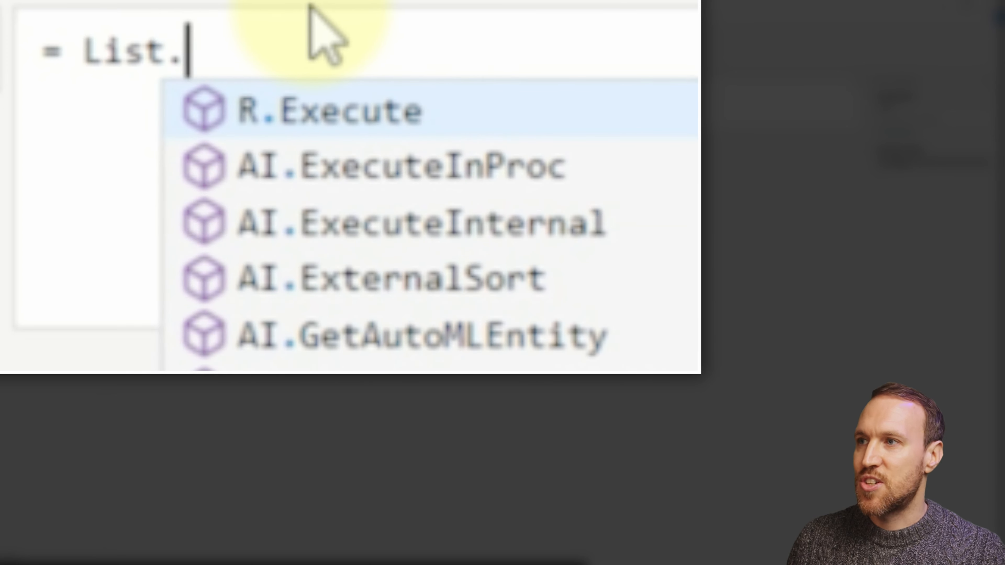
text(g)
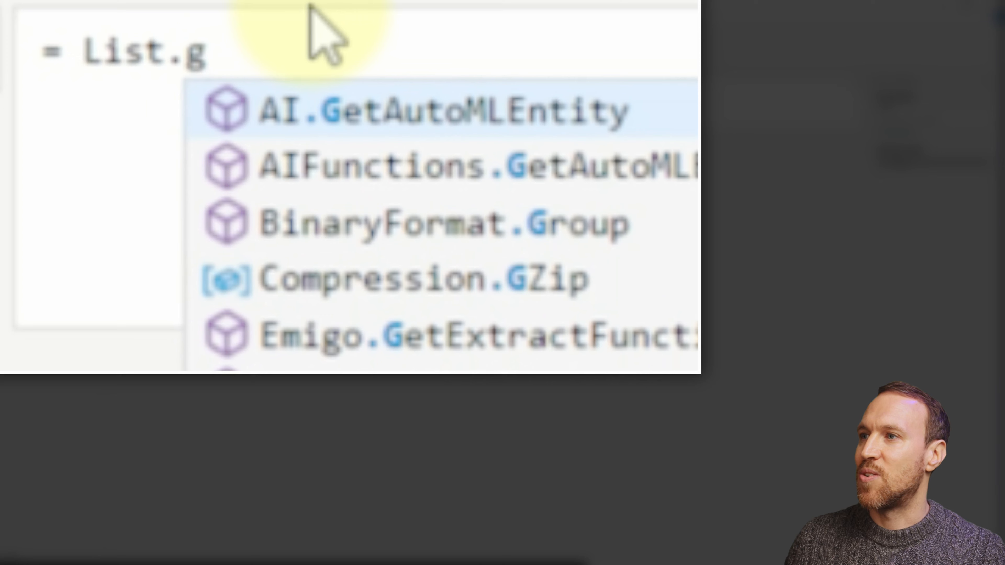
key(BackSpace)
key(BackSpace)
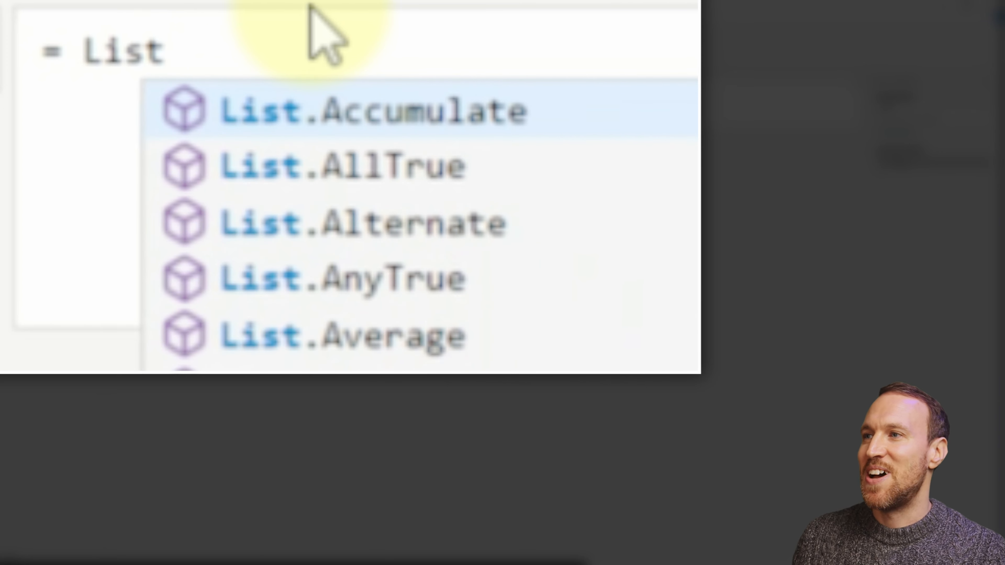
text(g)
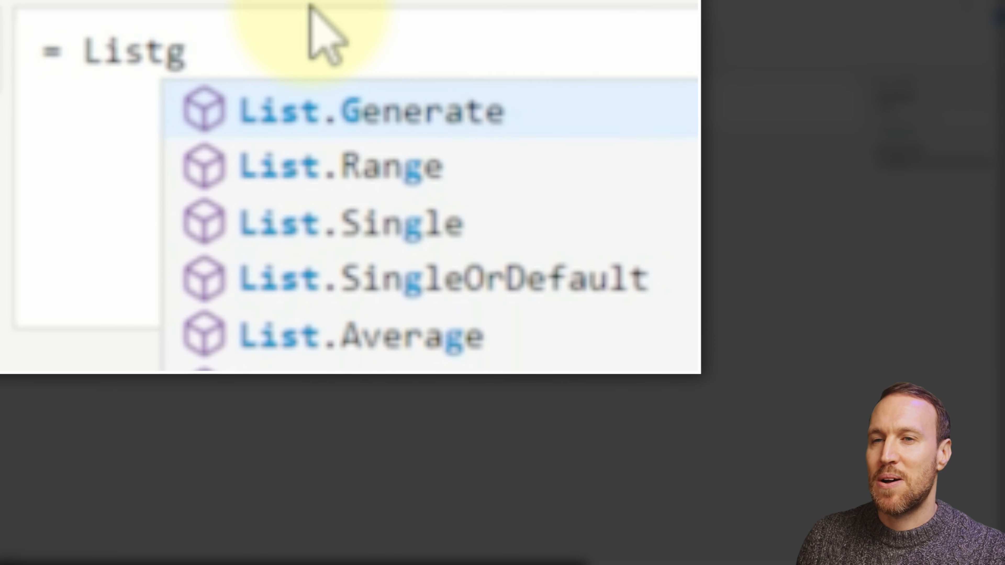
key(Tab)
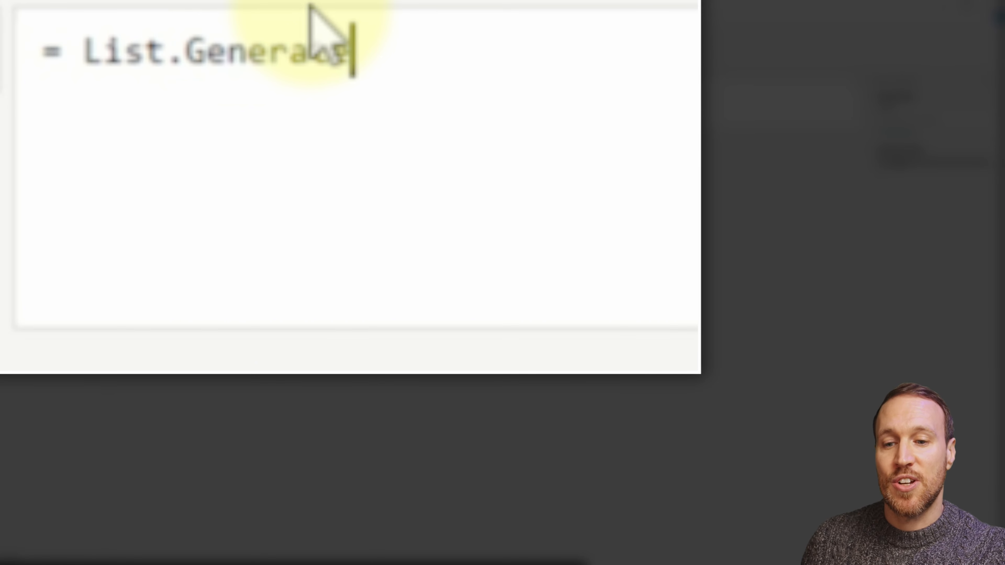
text(()
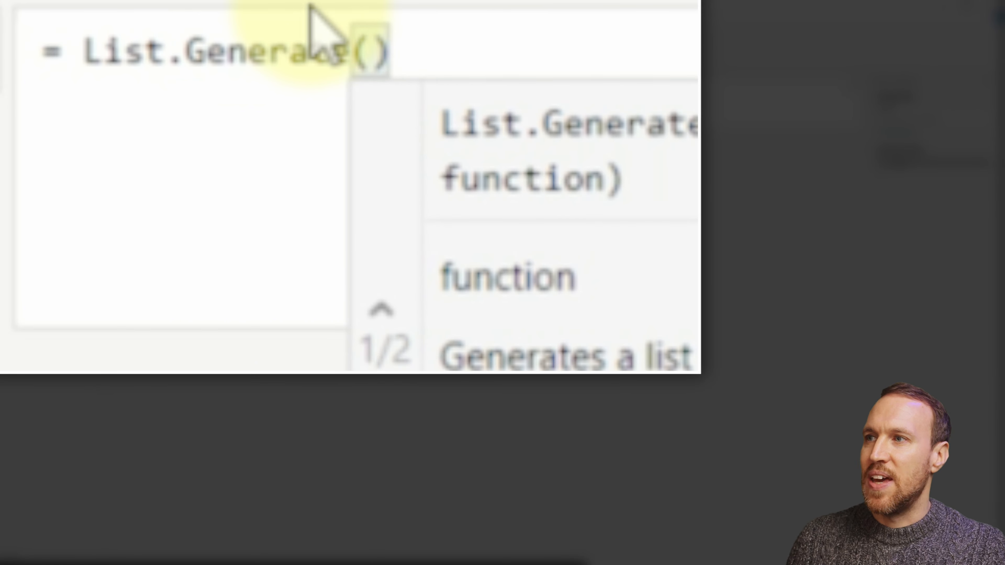
key(Return)
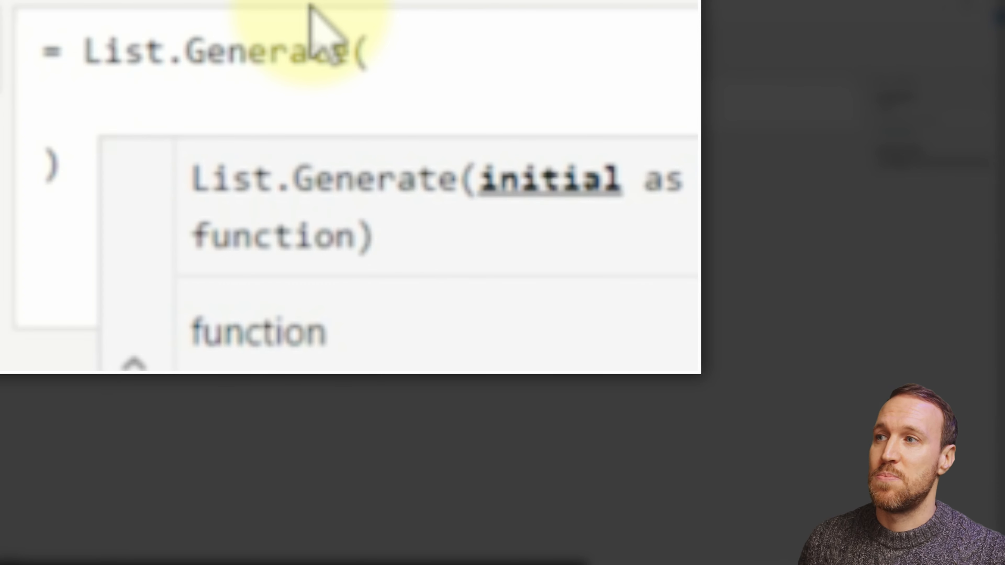
- Enter () => 1 as the initial-value argument of List.Generate, followed by a comma and a new line
text(())
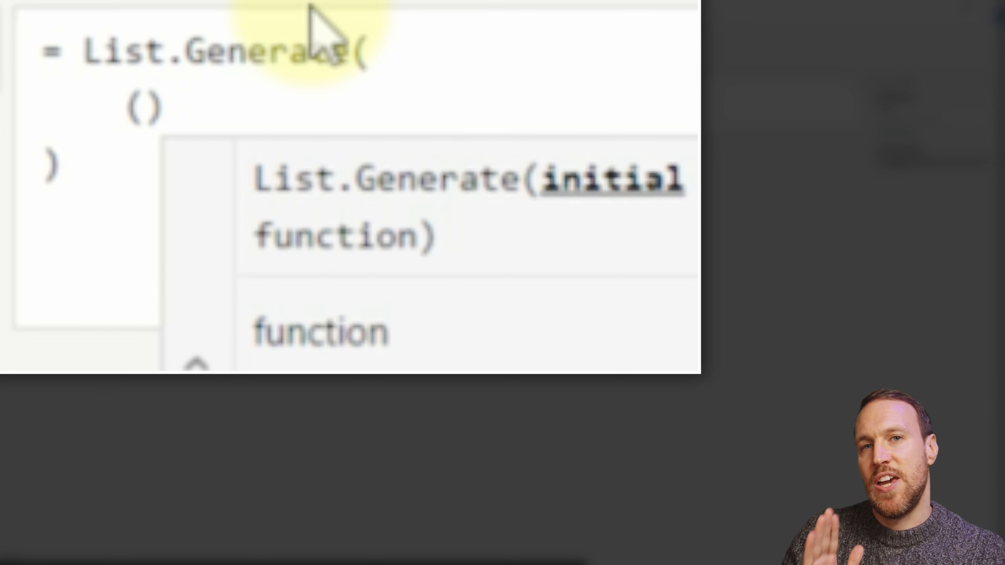
text(=>)
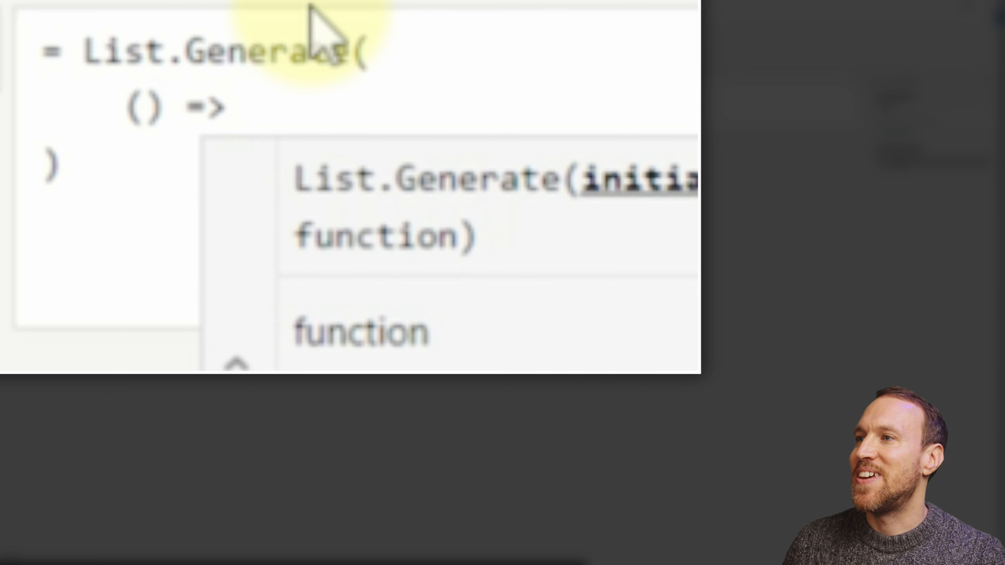
text(1)
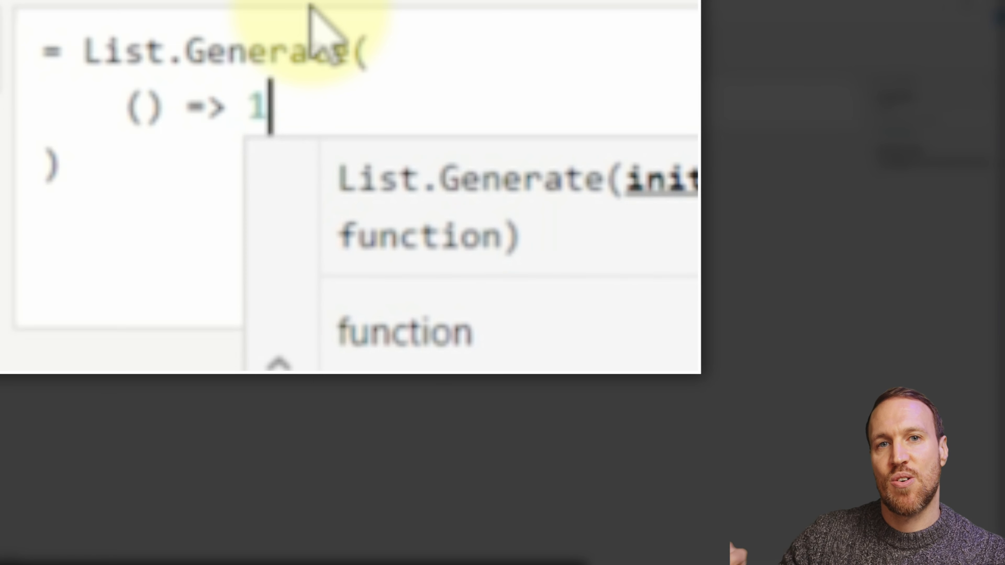
text(,)
key(Return)
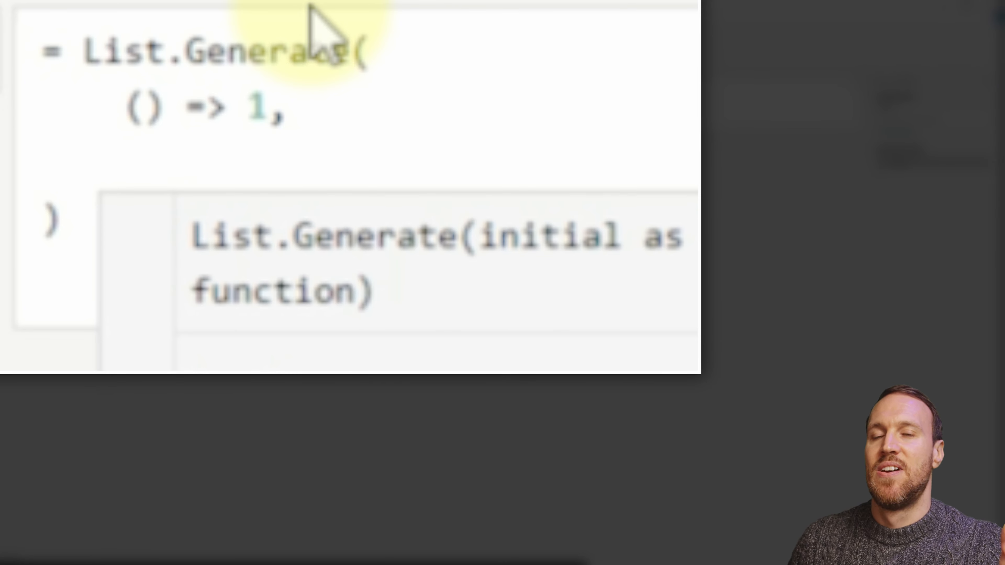
- Add each _ <= 1001 as the condition argument of List.Generate, ending with a comma
text(ach)
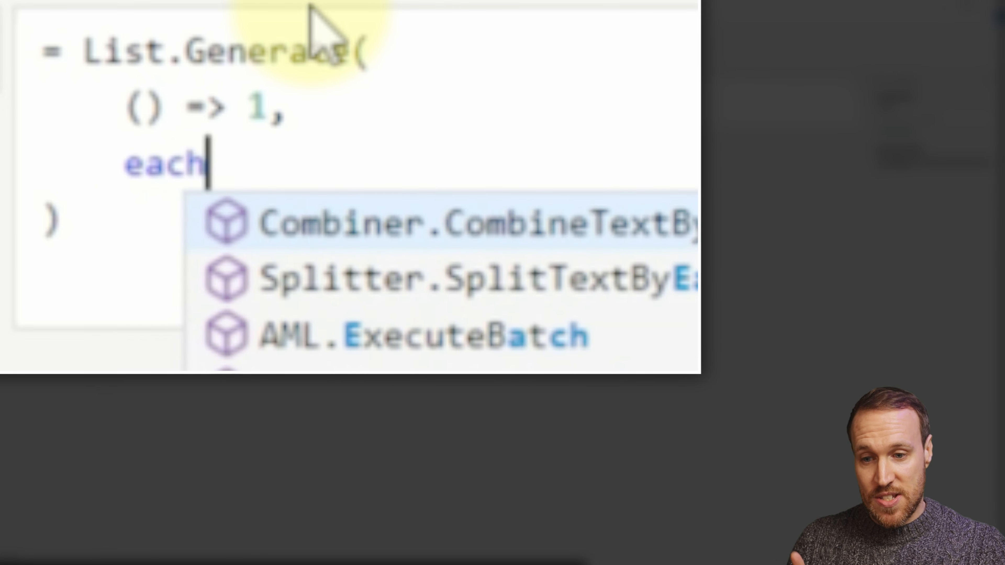
text( _)
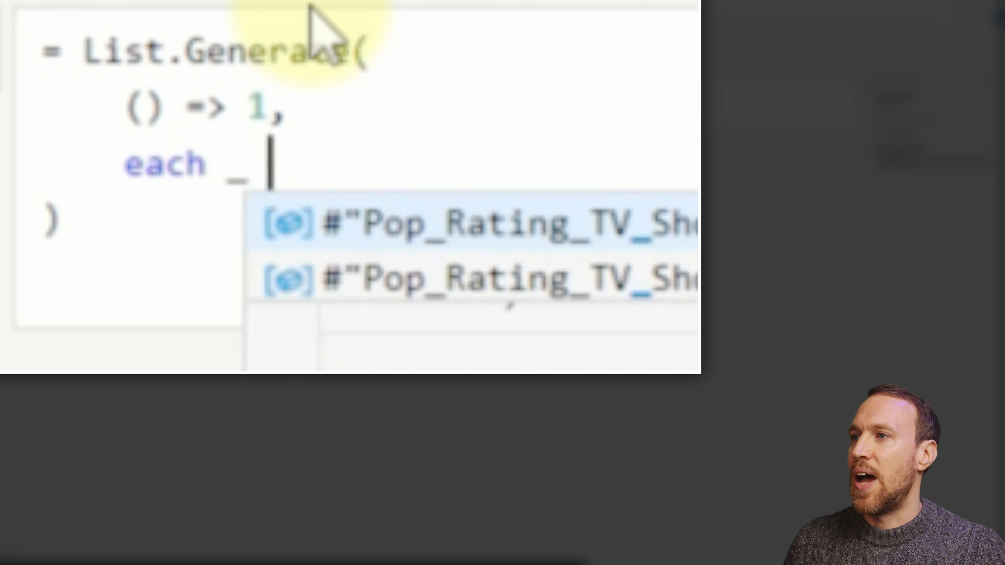
text( <)
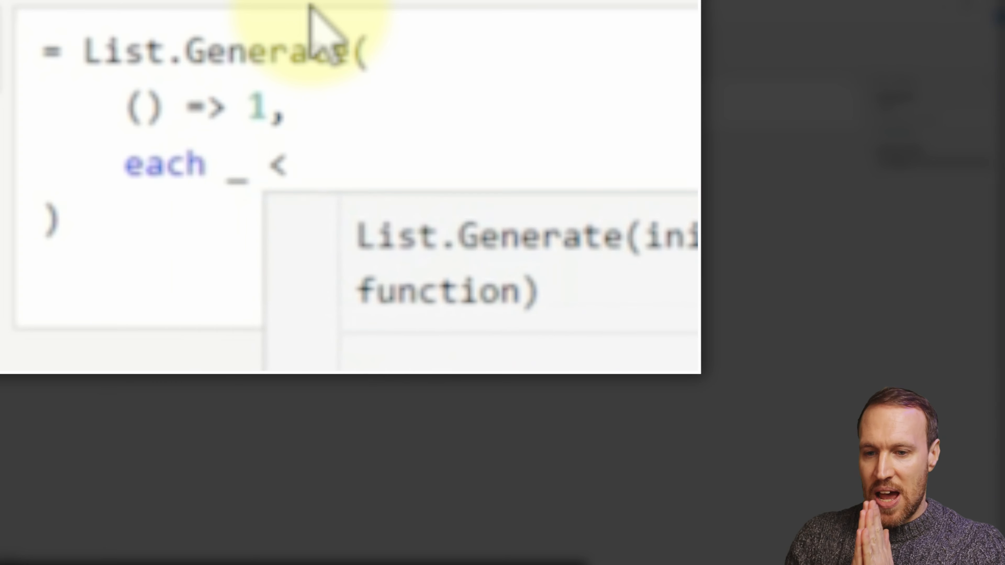
text(= )
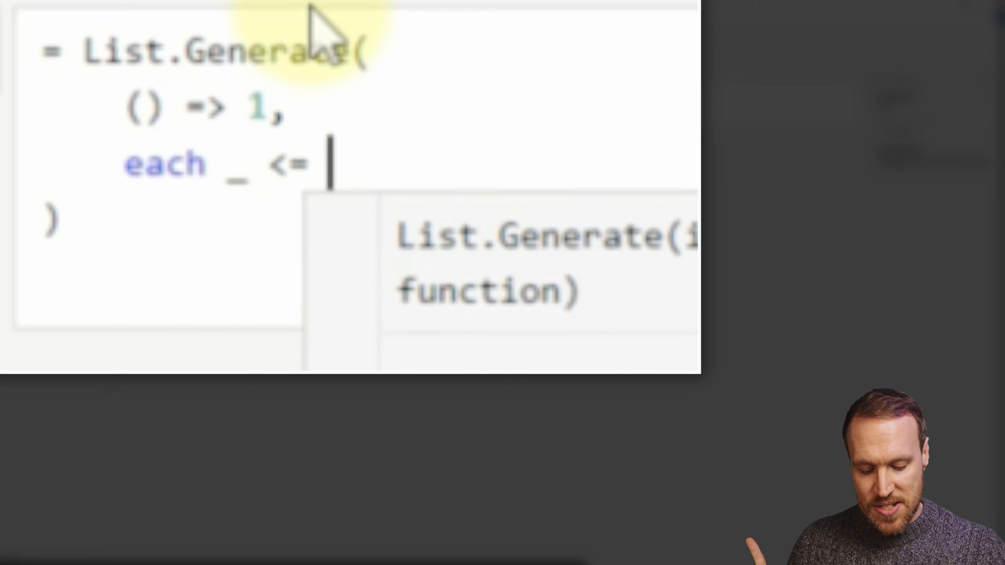
text(1001)
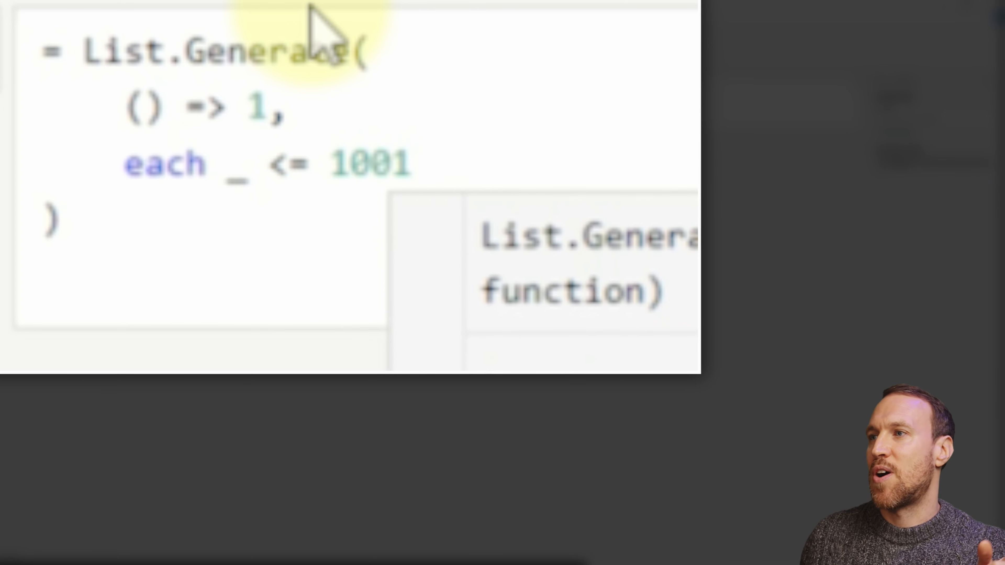
text(,)
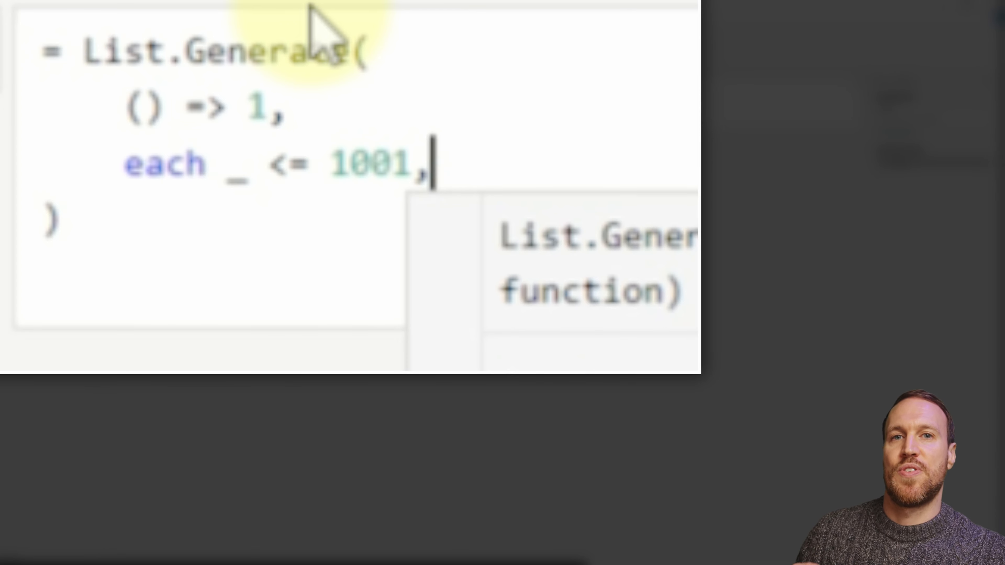
- Add each _ + 50 as the next-value argument of List.Generate on a new line and commit the formula
key(Return)
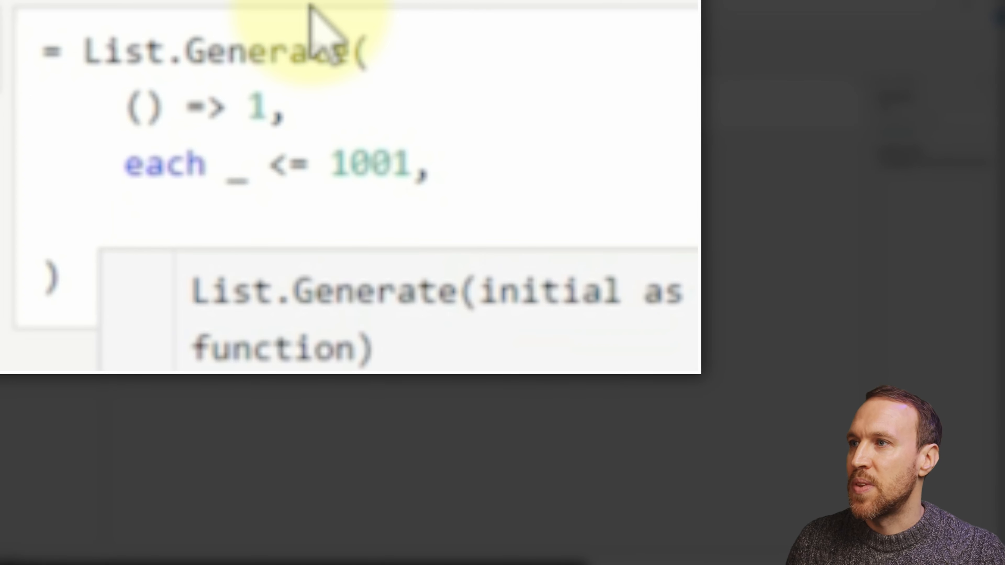
text(each )
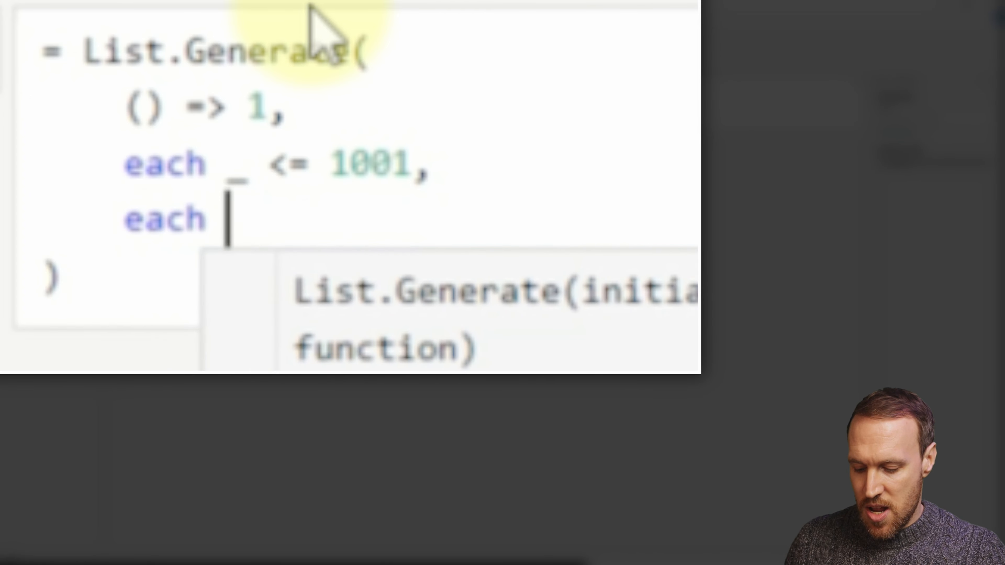
text(_ )
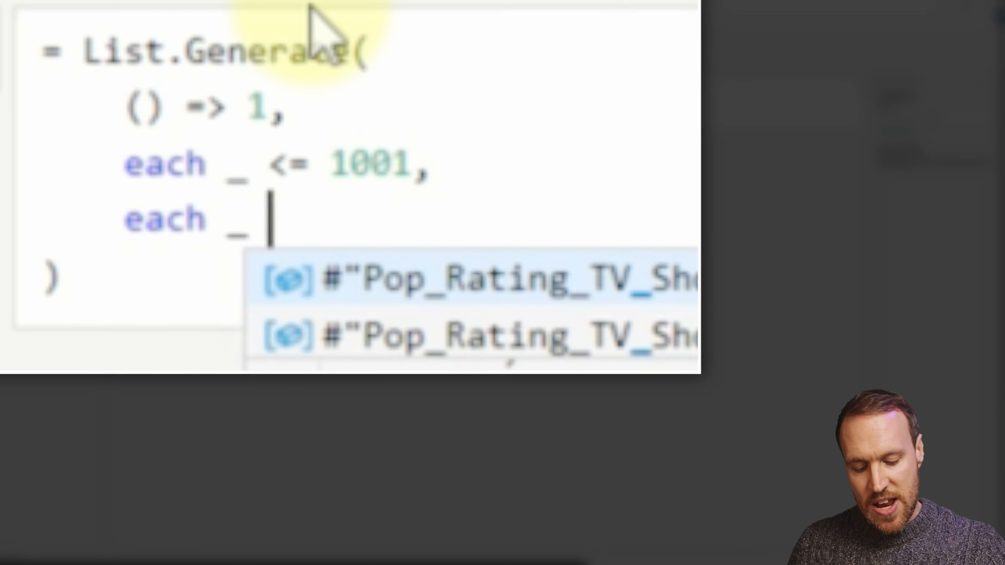
text(+)
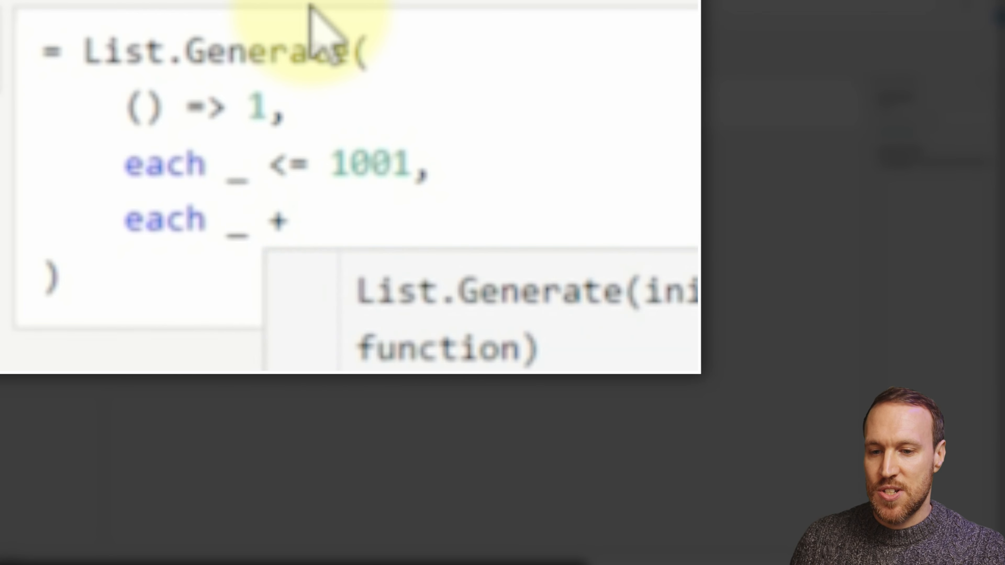
text( 50)
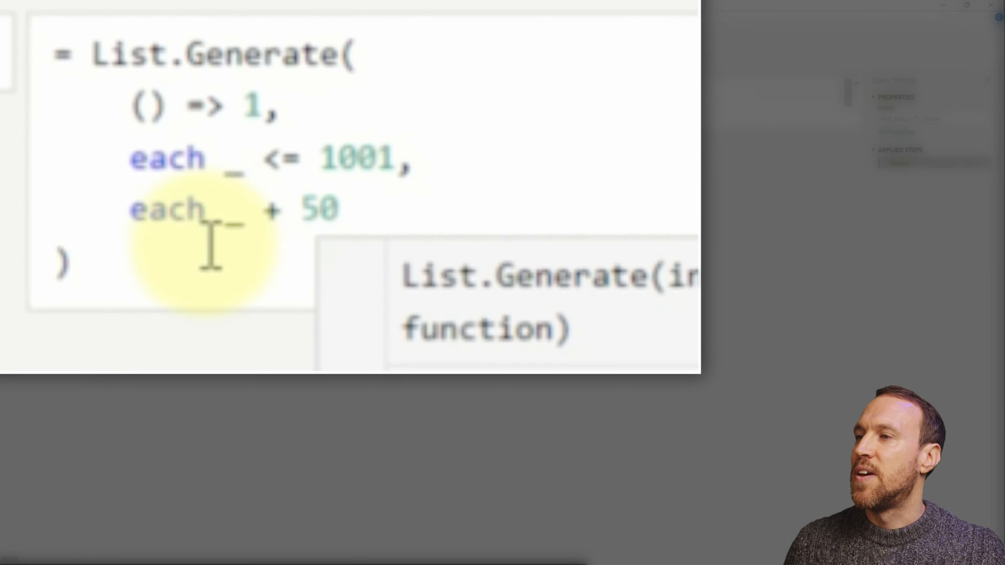
key(Return)
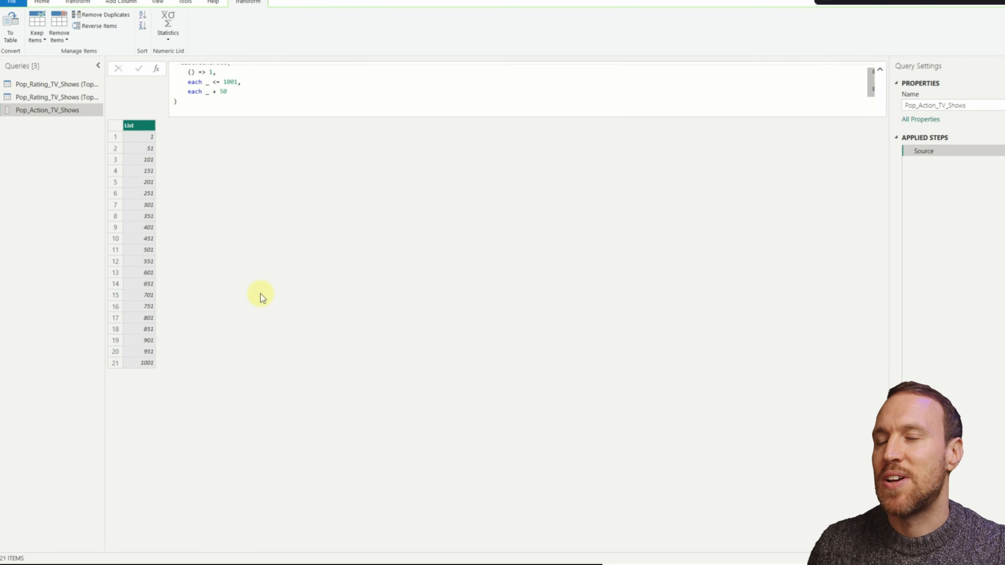
- Convert the generated list to a table with no delimiter and extra columns shown as errors, and set Column1's data type to Text
right_click(137, 126)
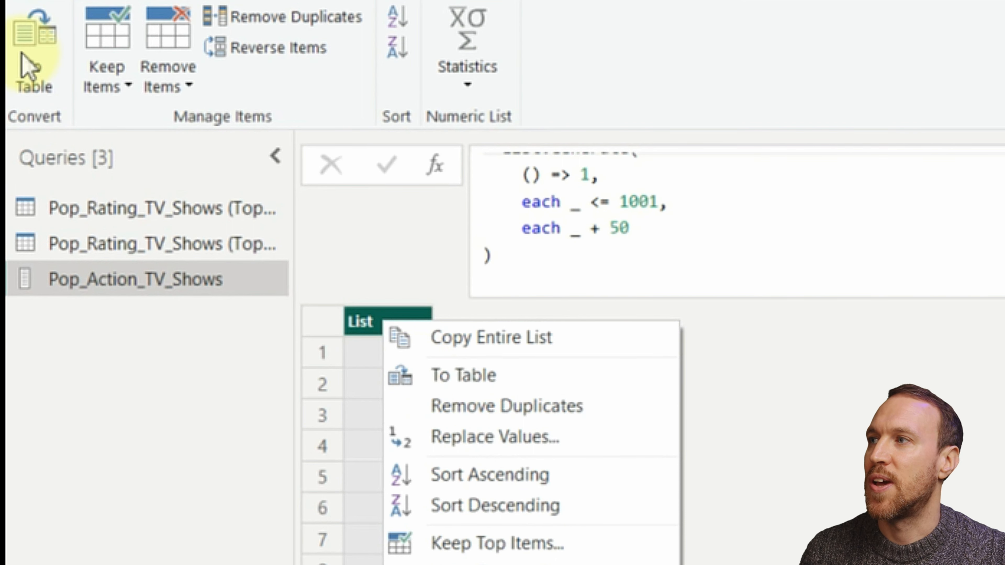
click(29, 64)
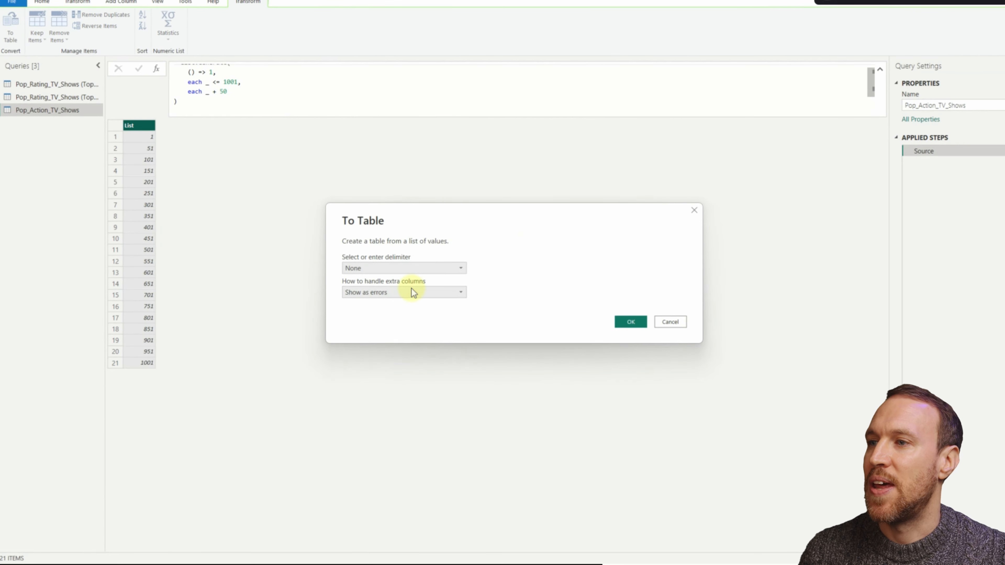
click(629, 323)
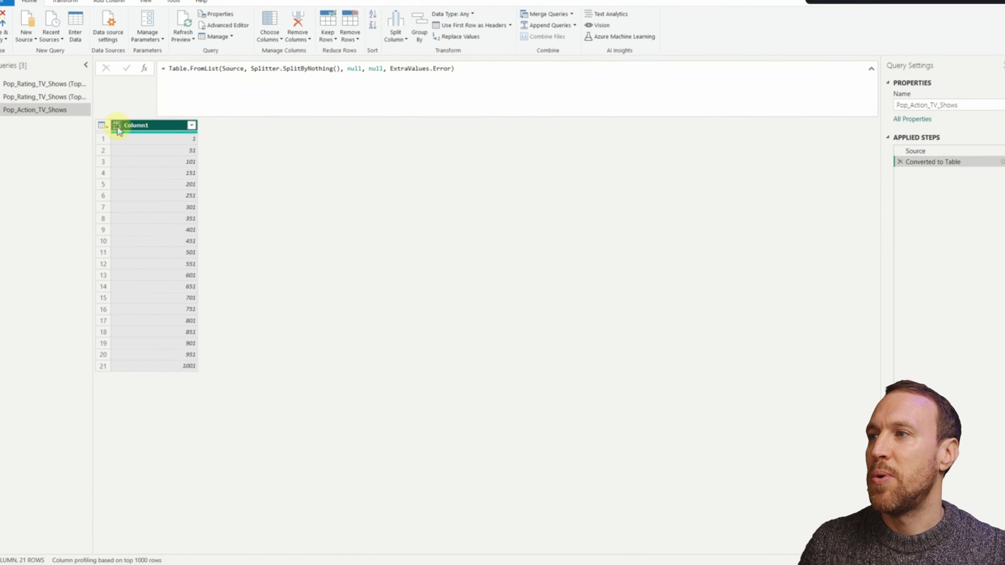
click(128, 125)
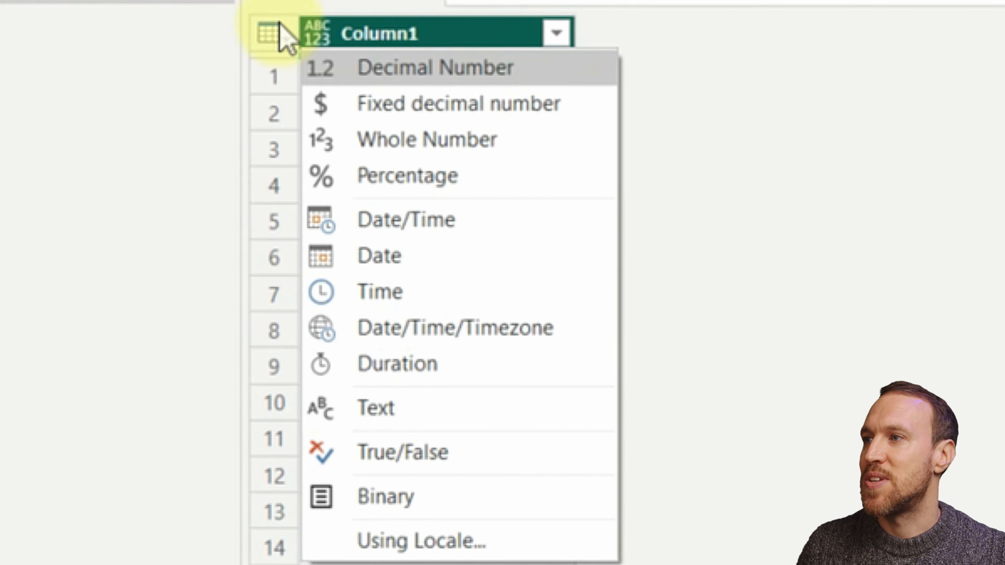
click(392, 410)
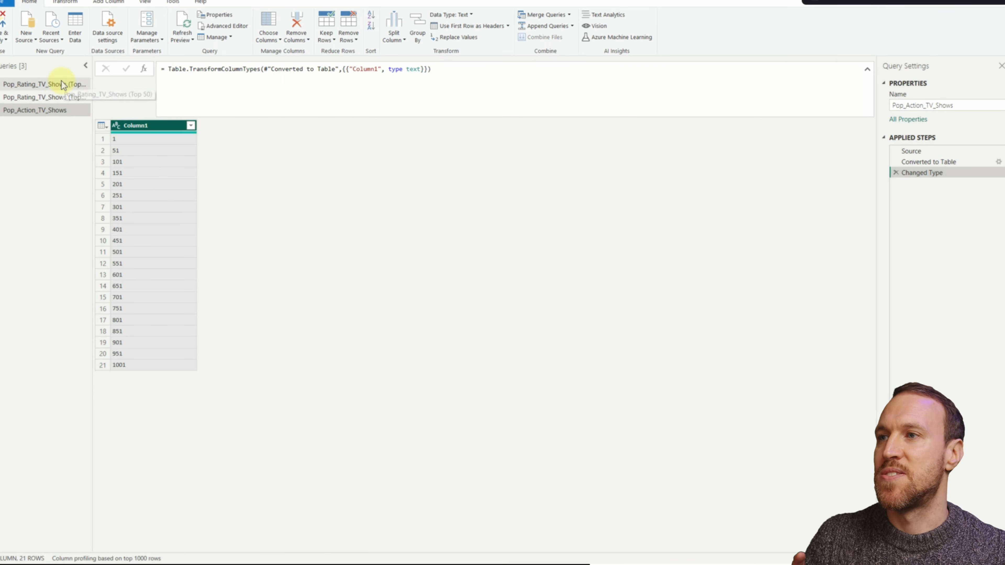
- Open the Pop_Rating_TV_Shows (Top 50) query's code in the Advanced Editor and select the start value 1 in the Source URL
click(44, 84)
click(917, 151)
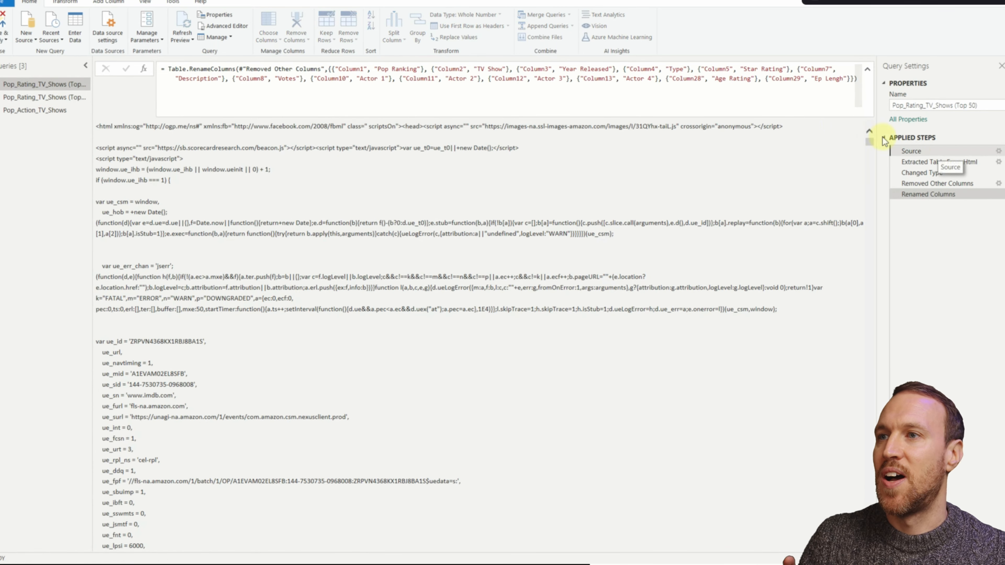
click(918, 196)
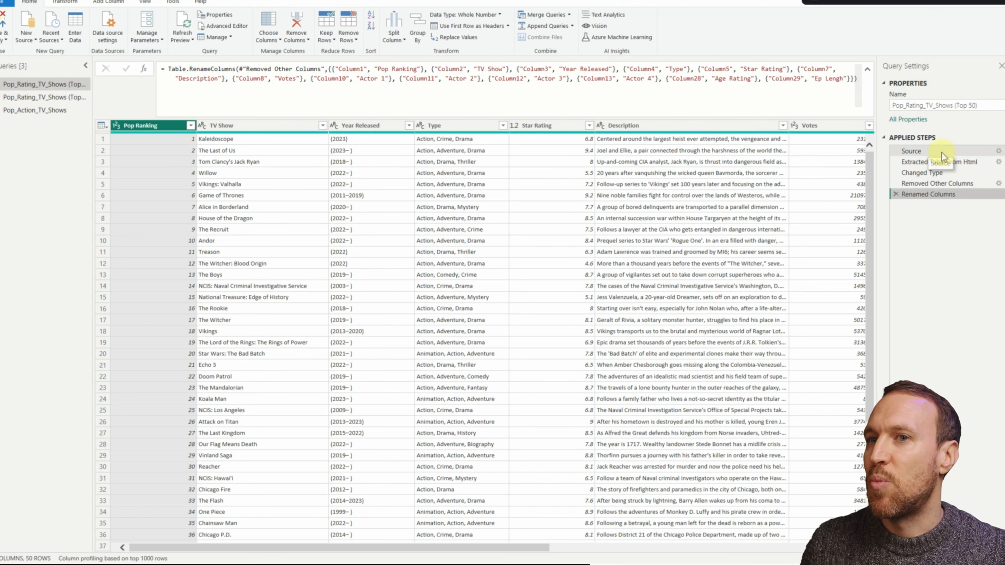
click(922, 161)
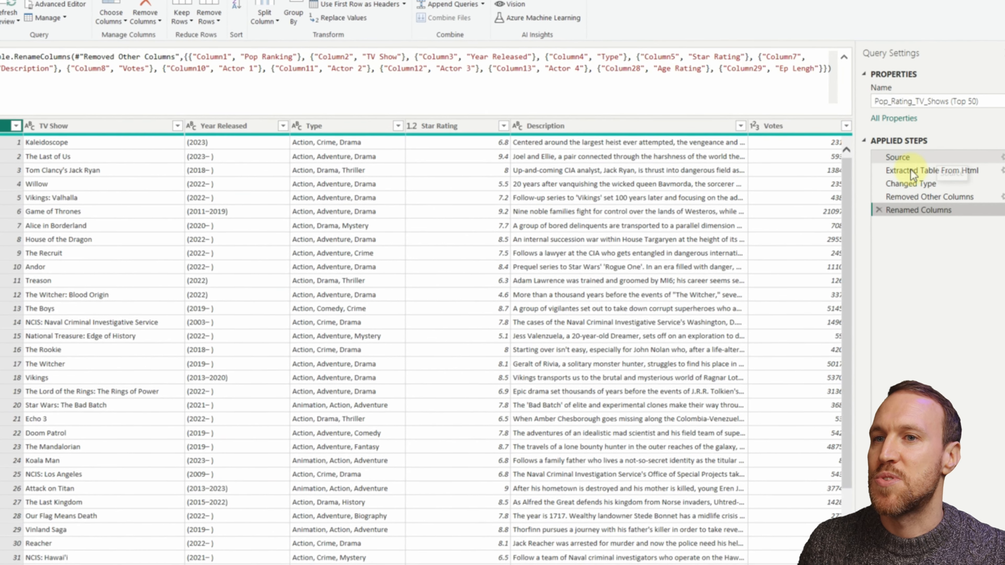
click(911, 158)
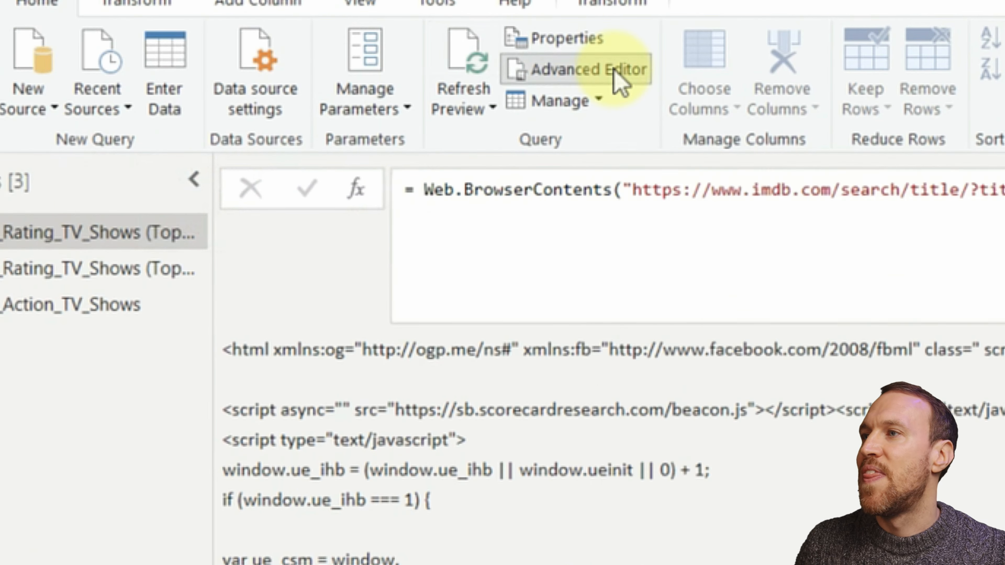
click(71, 4)
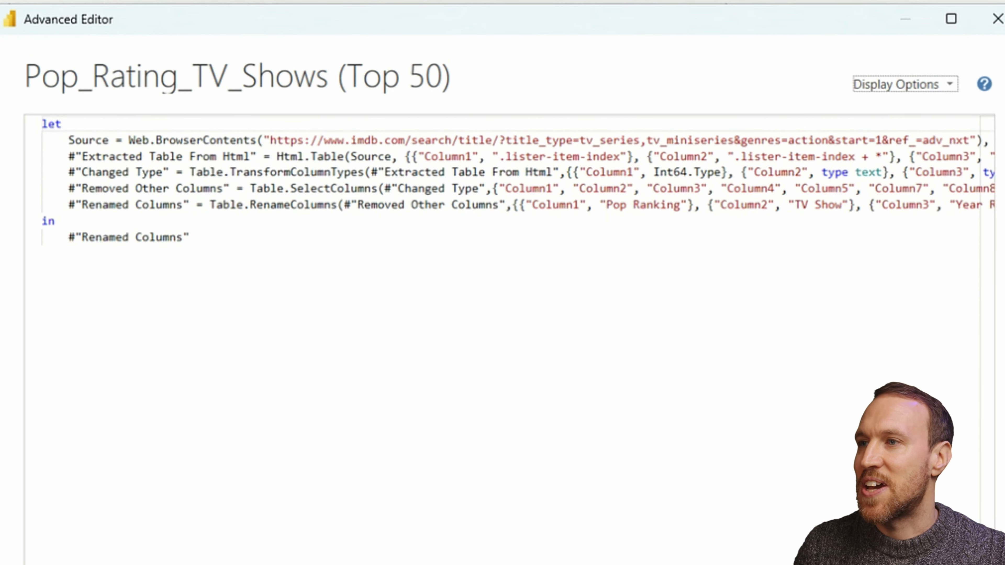
click(63, 139)
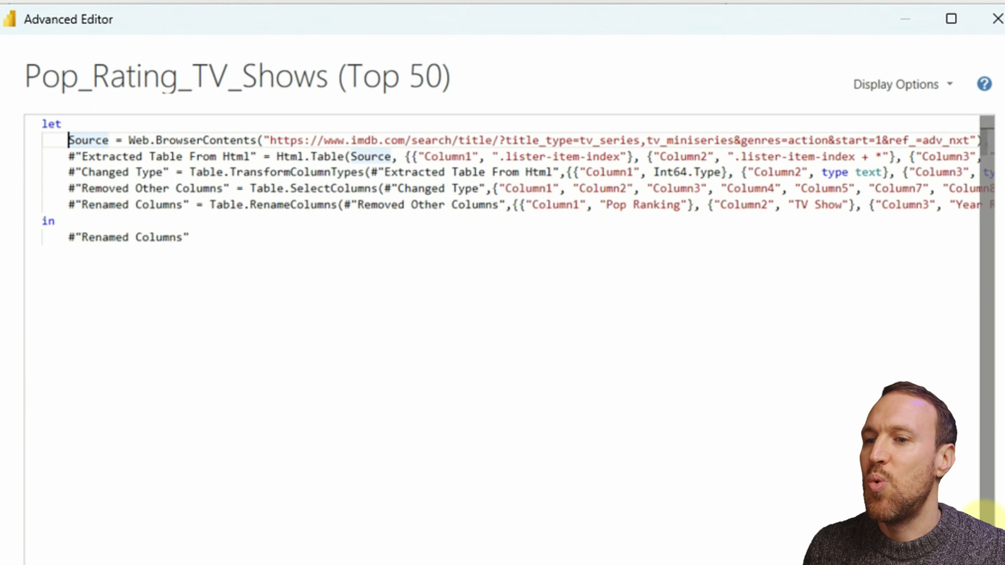
click(883, 139)
drag(883, 138, 877, 140)
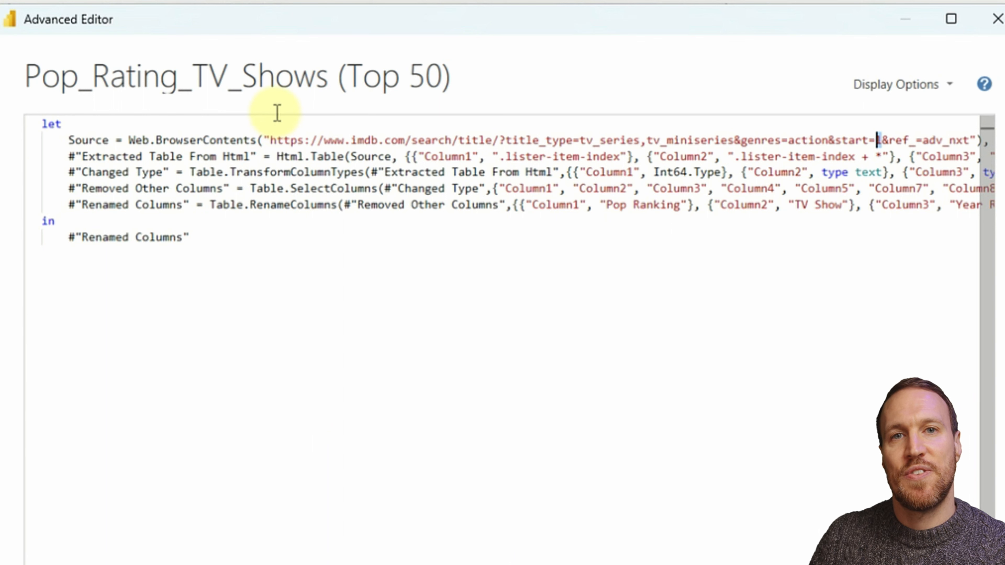
- Insert the function header (Page as text) => on its own line above let in the query's code
click(45, 123)
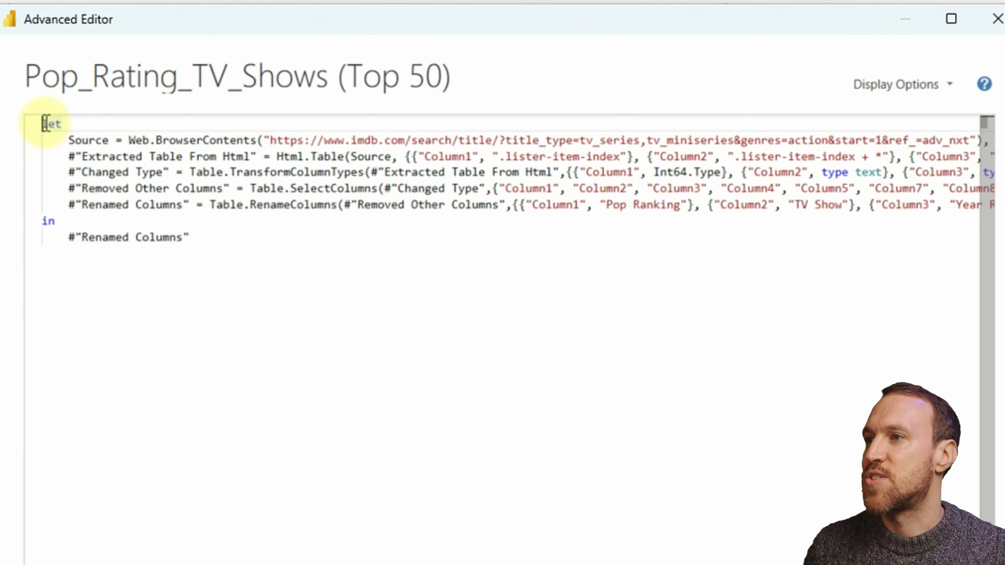
key(Return)
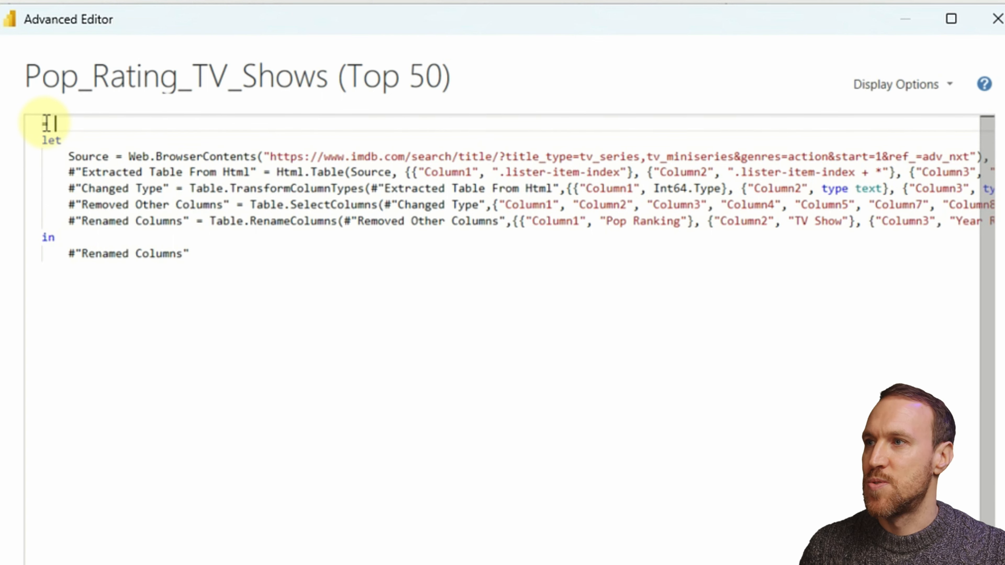
text(()
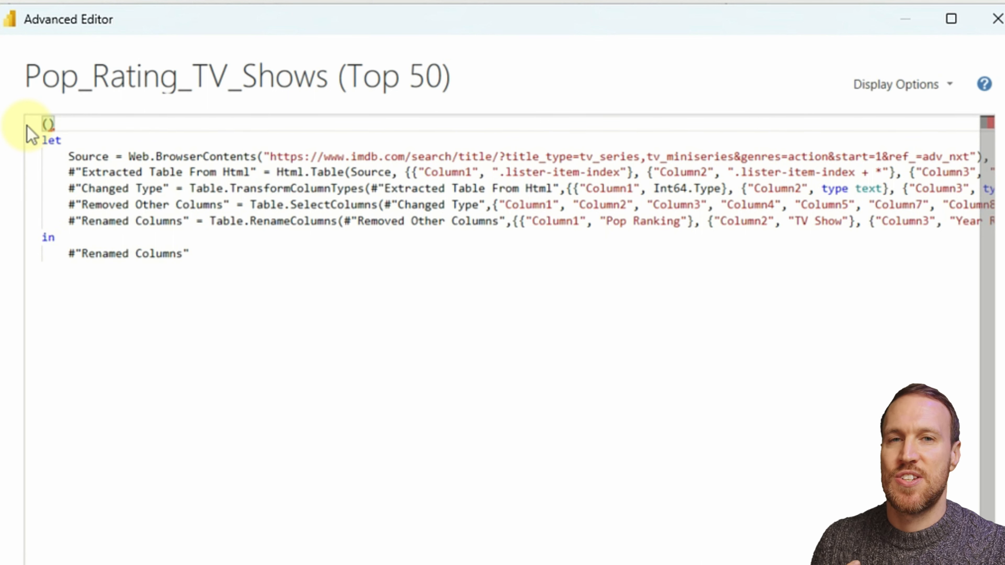
text(Page)
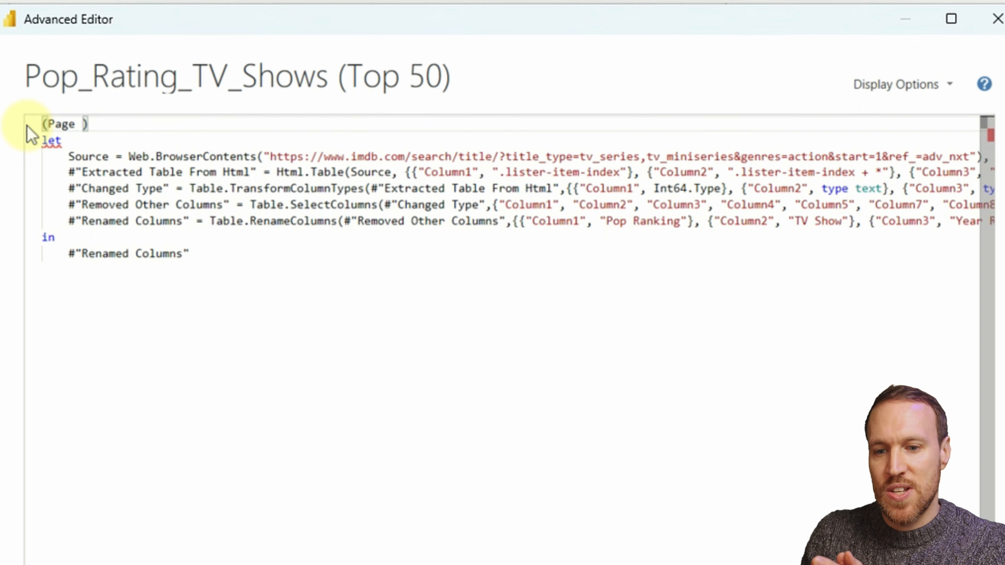
text(as text)
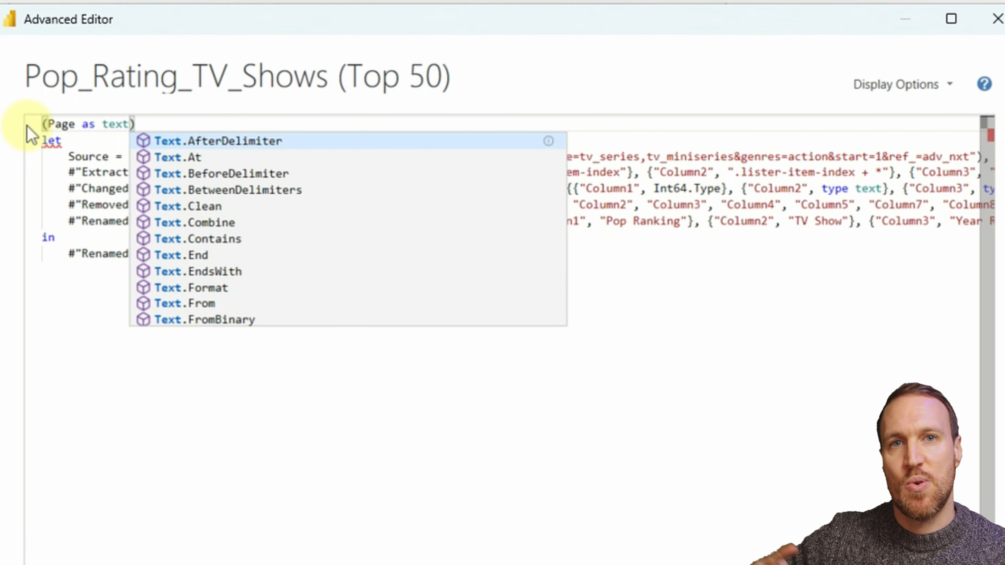
click(169, 124)
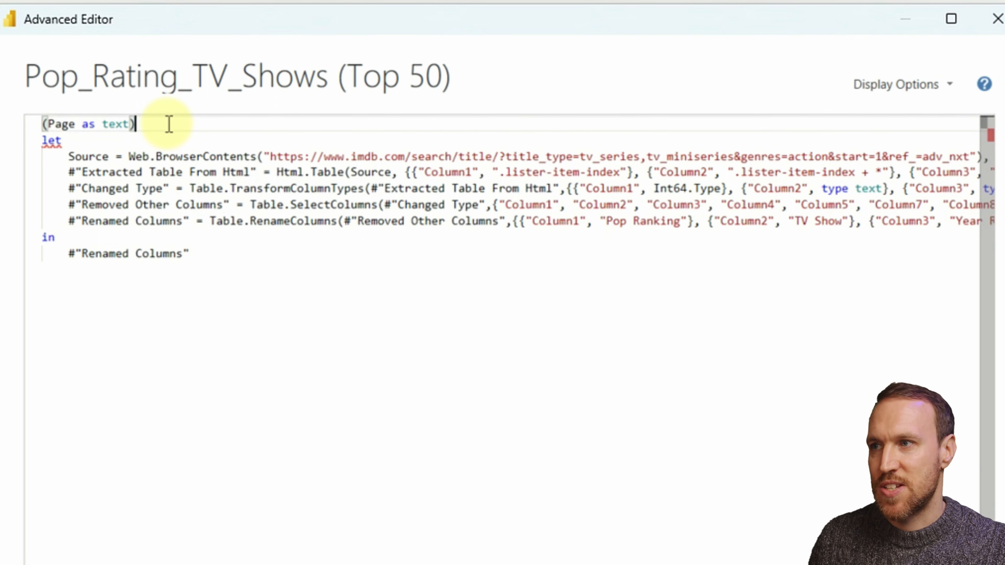
text(=>)
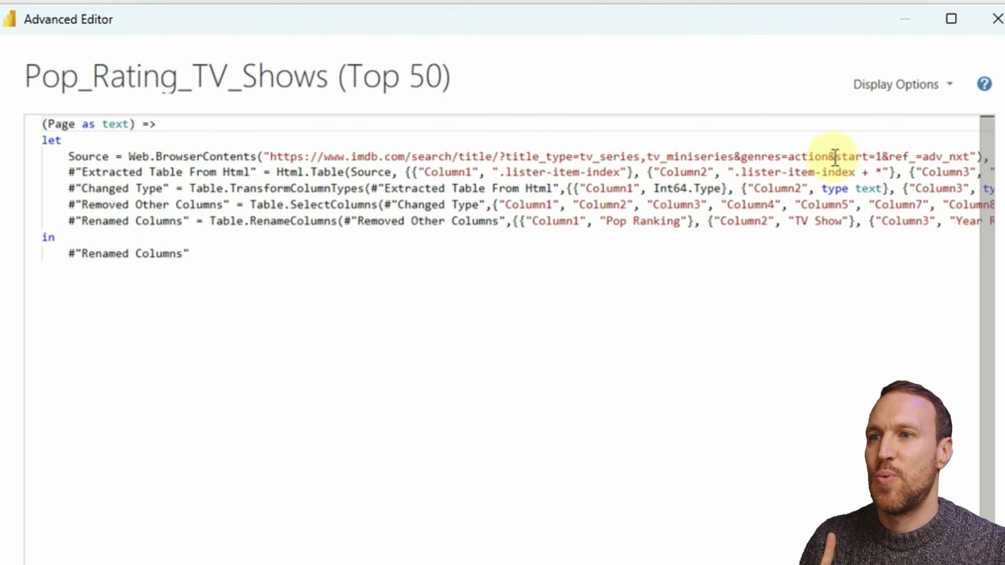
- Replace the 1 after start= in the Source URL with "&Page&" and apply the code to turn the query into a function
click(883, 156)
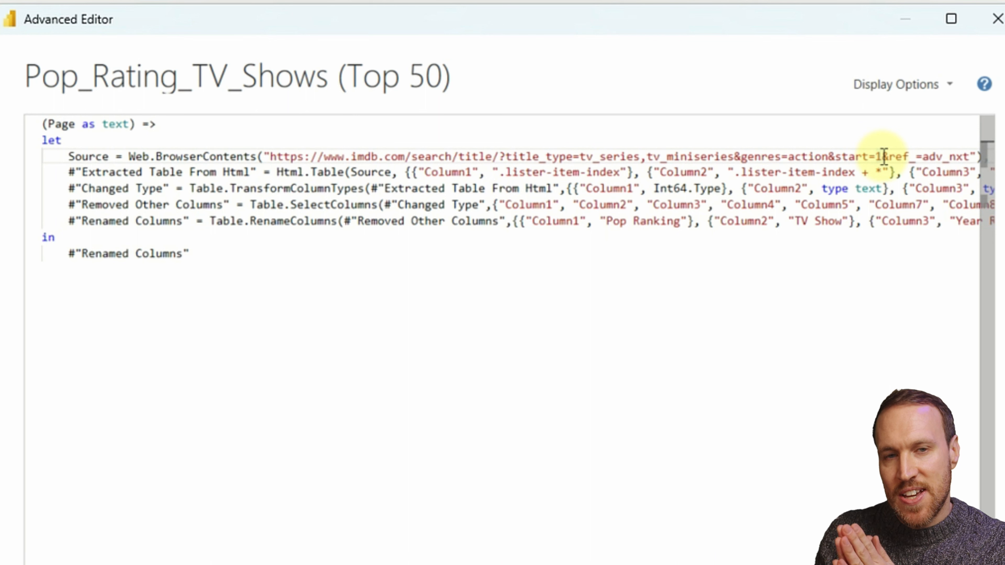
key(BackSpace)
text("")
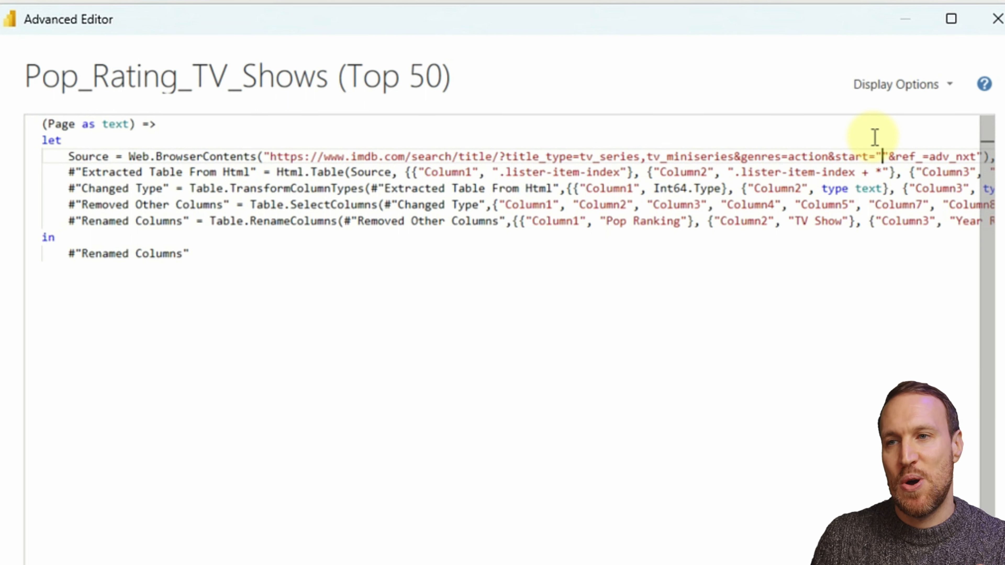
text(&Page)
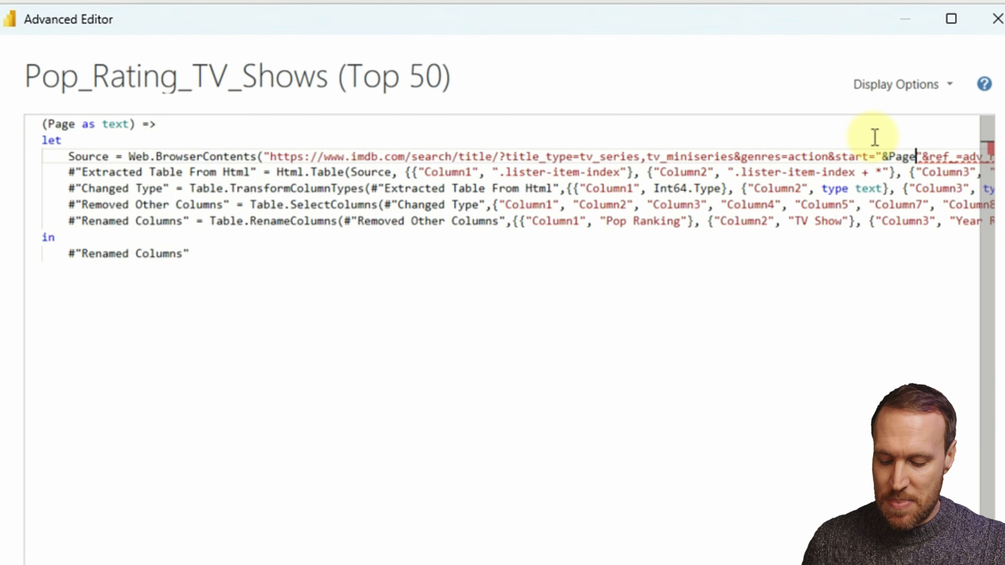
text(&)
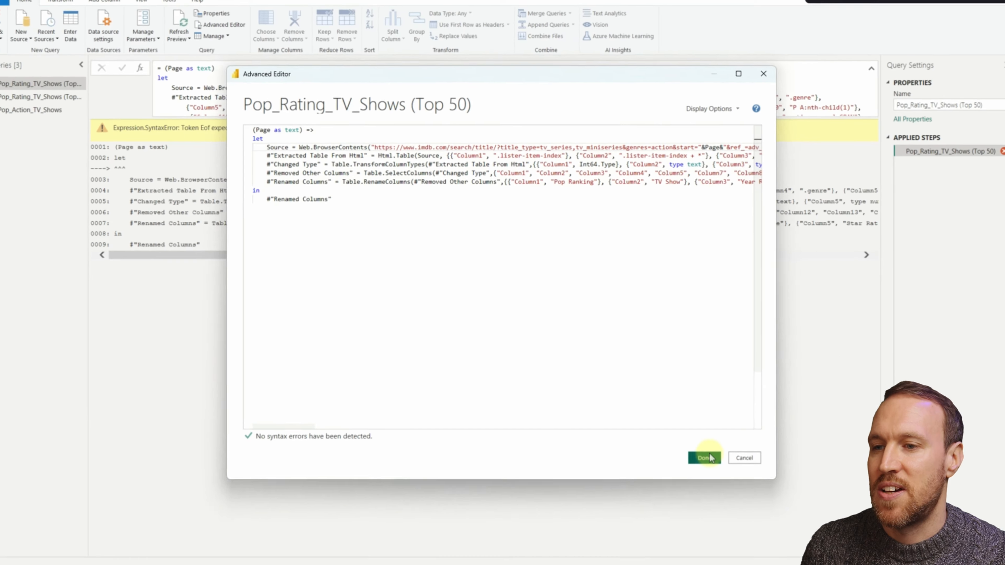
click(703, 456)
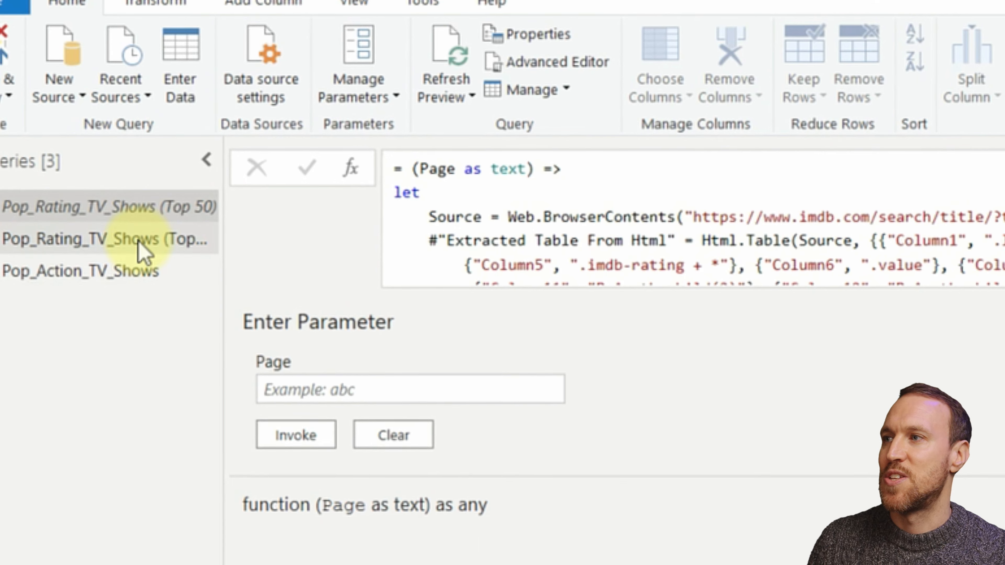
click(249, 5)
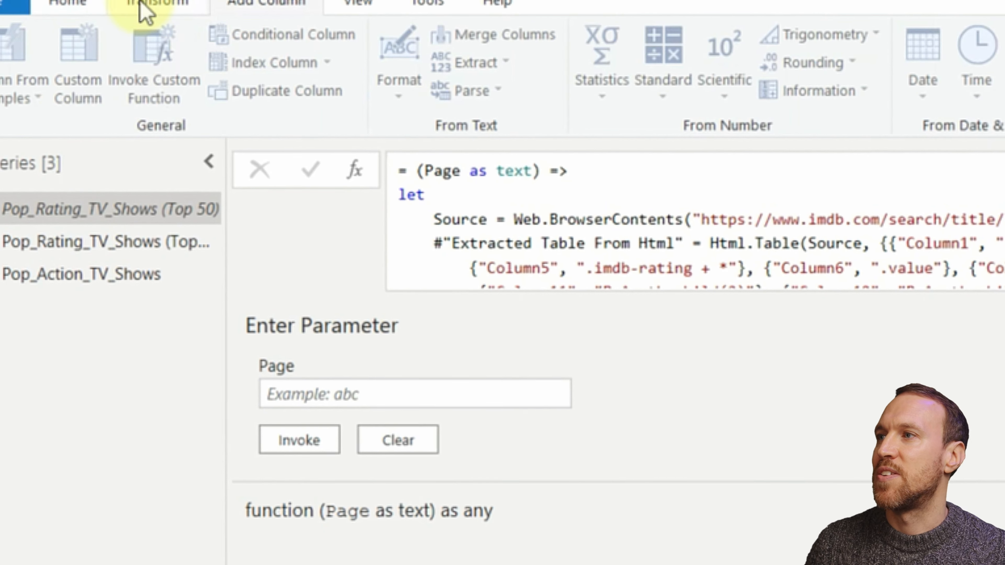
click(112, 276)
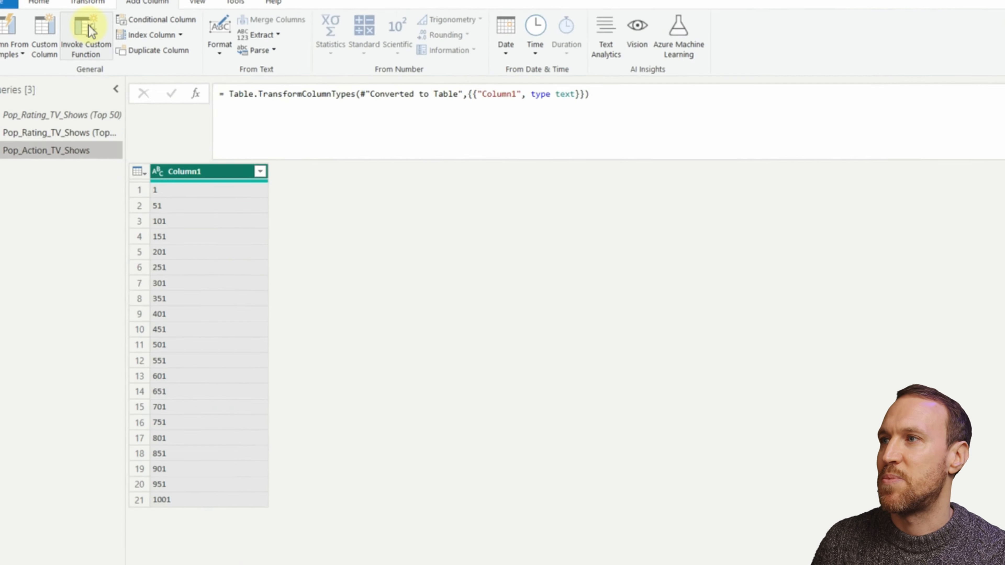
click(85, 31)
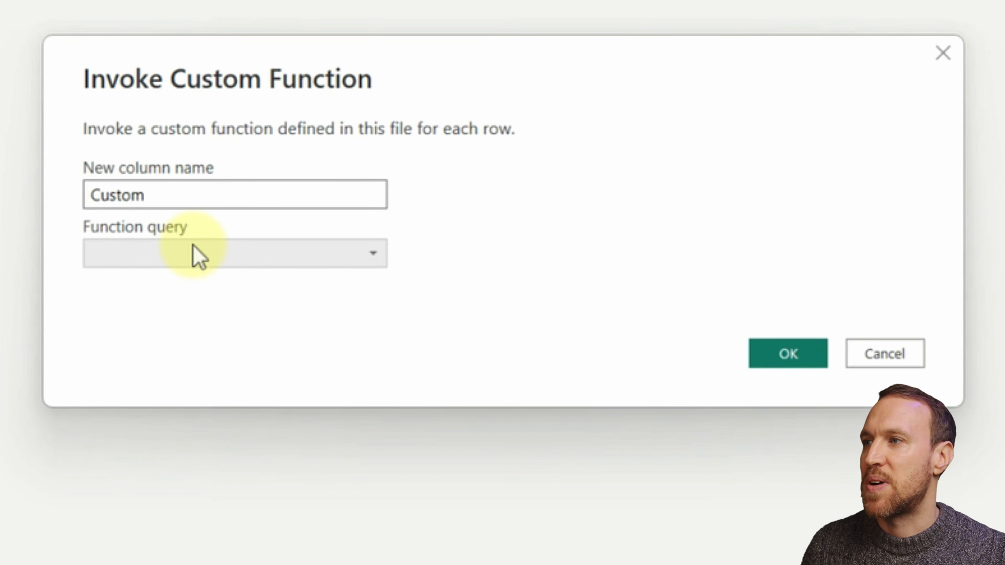
click(194, 253)
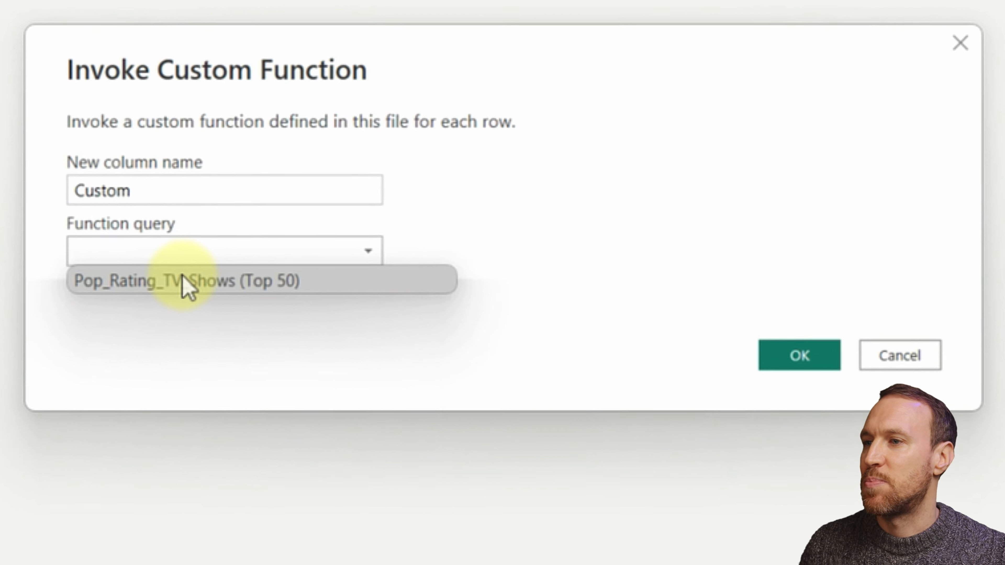
click(186, 282)
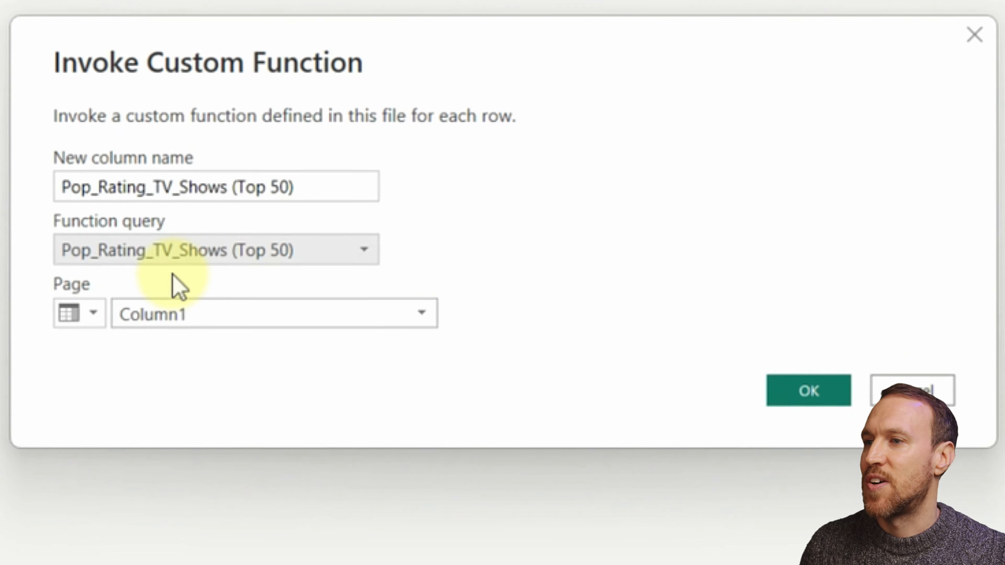
click(180, 322)
click(203, 345)
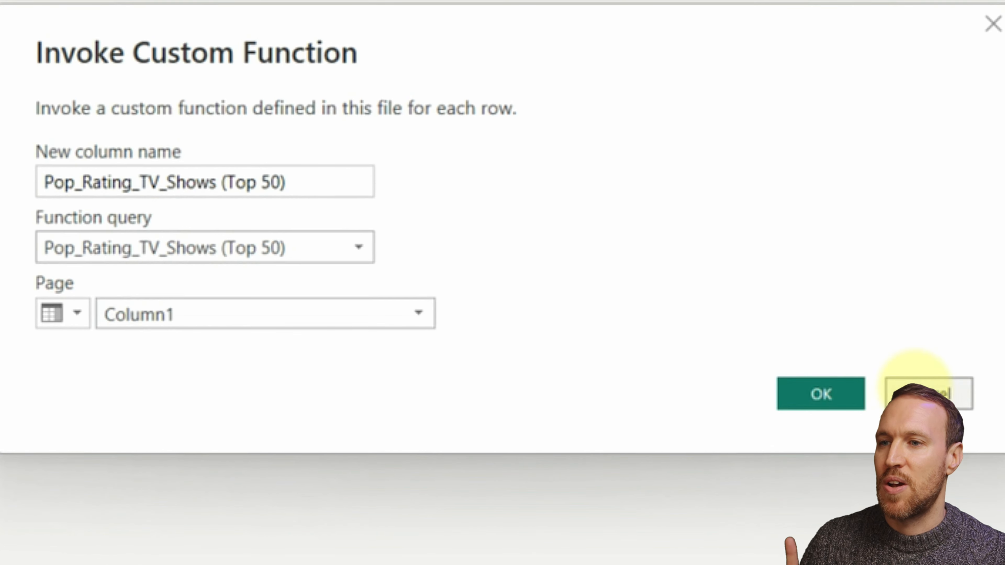
click(910, 390)
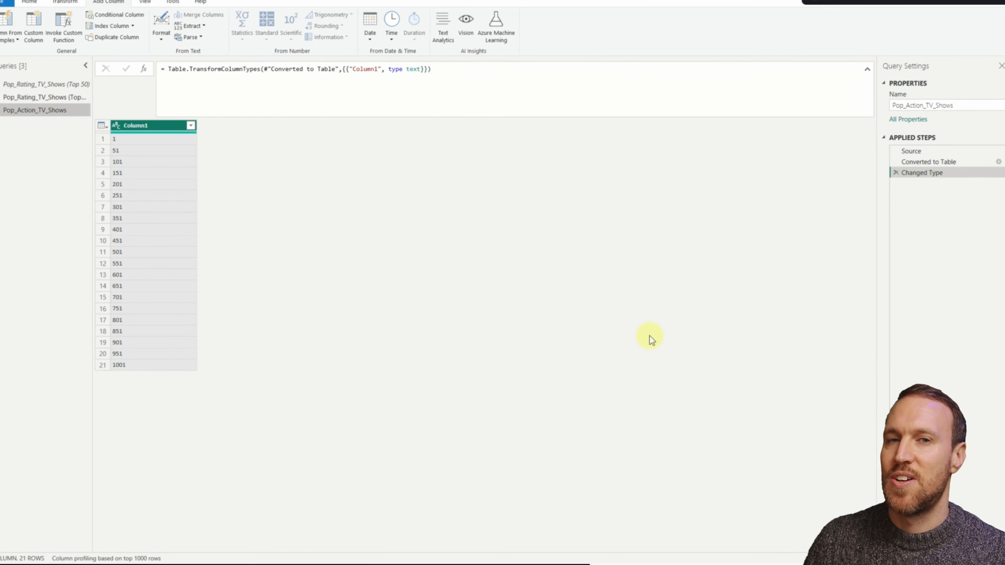
- Rename the Pop_Rating_TV_Shows (Top 50) function query to fxPop_Rating_TV_Shows (Top 50)
click(10, 84)
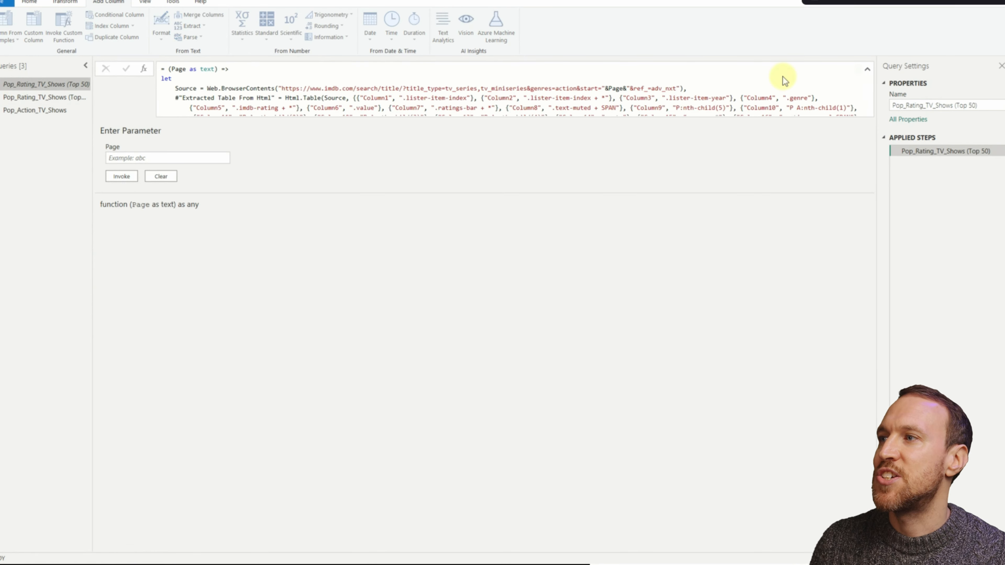
click(894, 104)
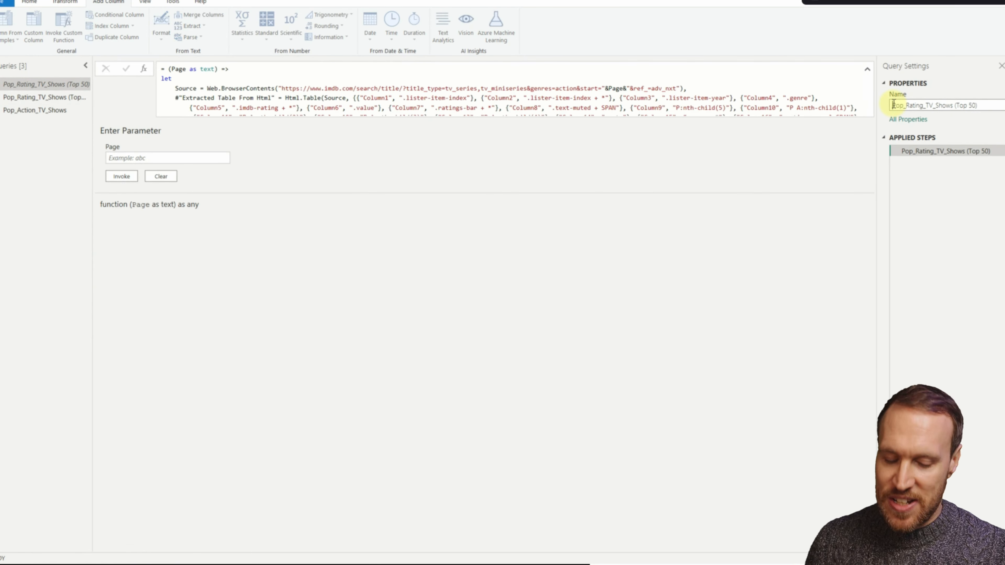
text(fx)
key(Return)
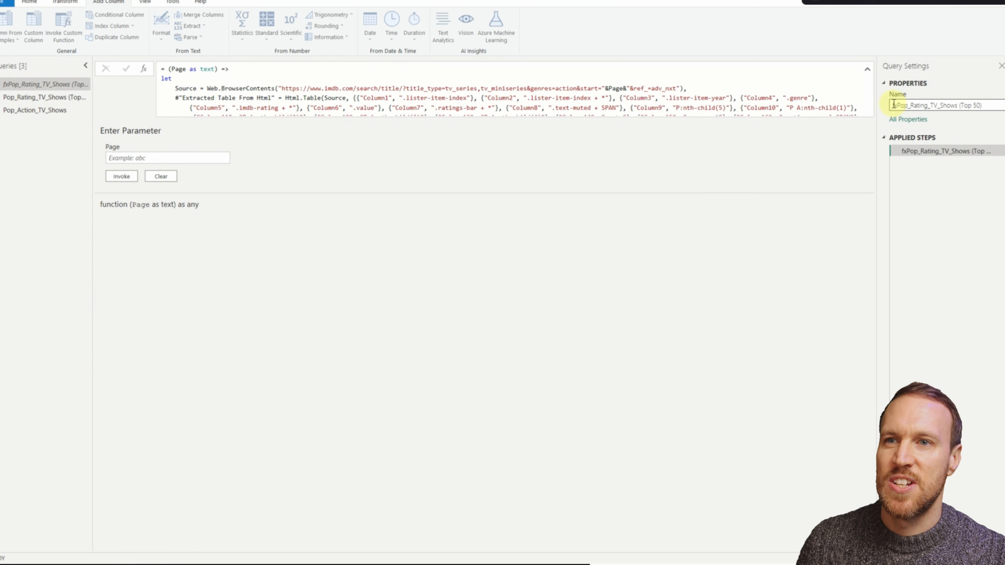
- Invoke the custom function fxPop_Rating_TV_Shows (Top 50) on every row of Pop_Action_TV_Shows, using Column1 as the Page argument
click(61, 113)
click(64, 23)
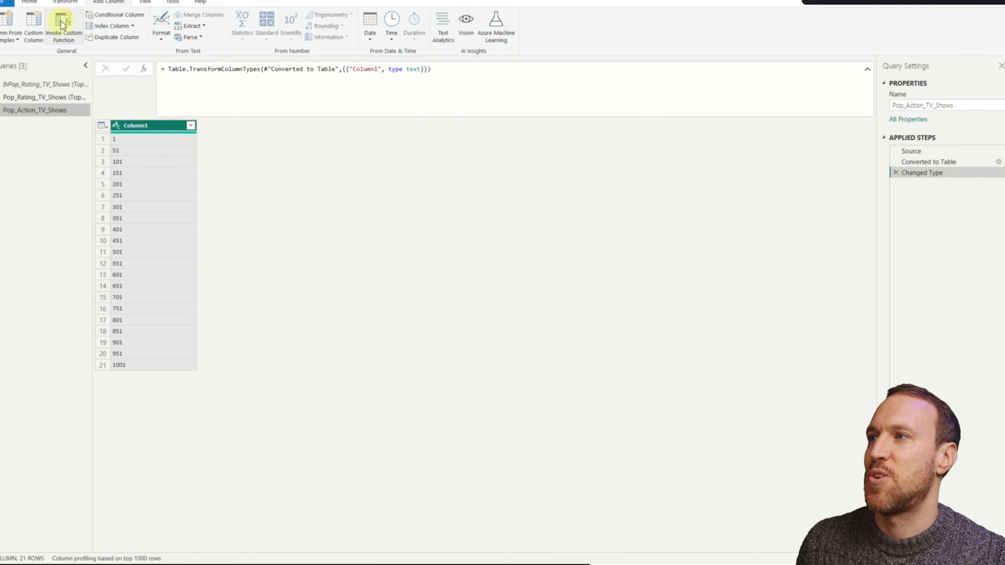
click(383, 285)
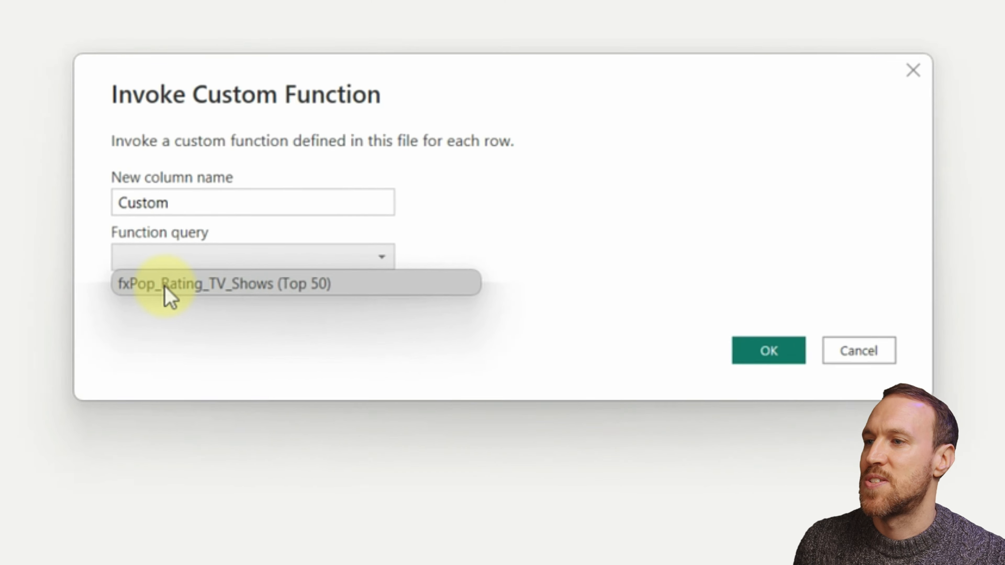
click(128, 289)
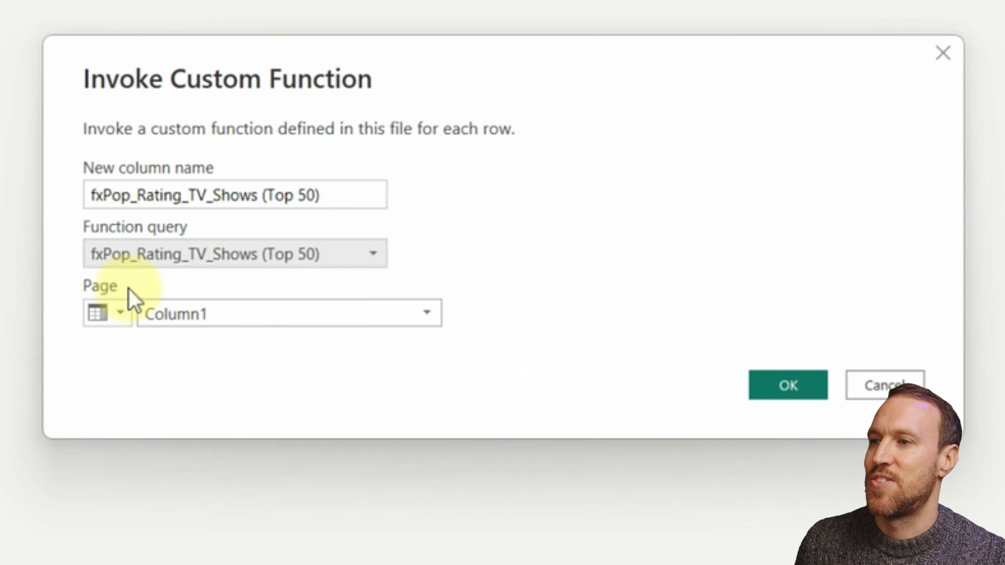
click(187, 315)
click(215, 343)
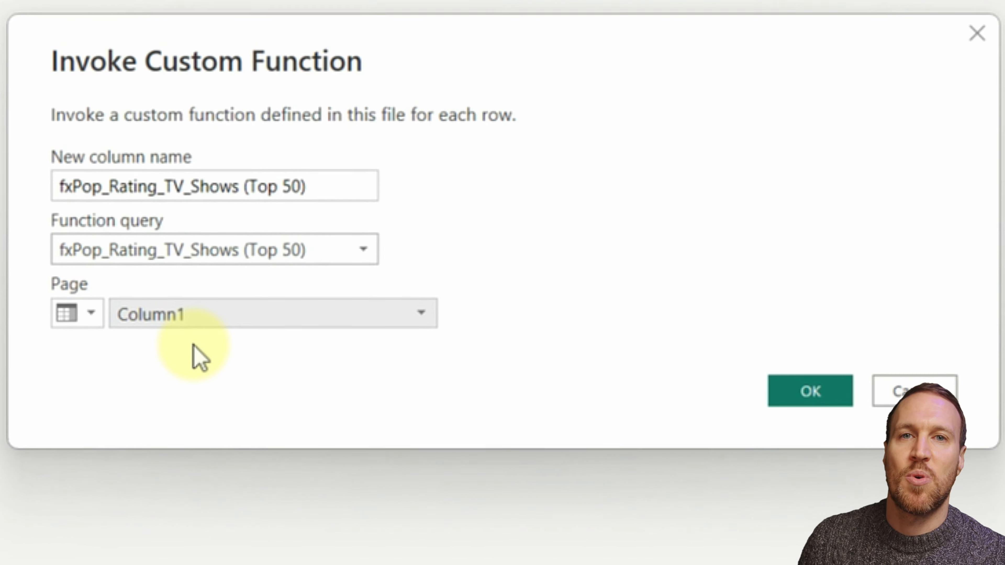
click(89, 314)
click(146, 375)
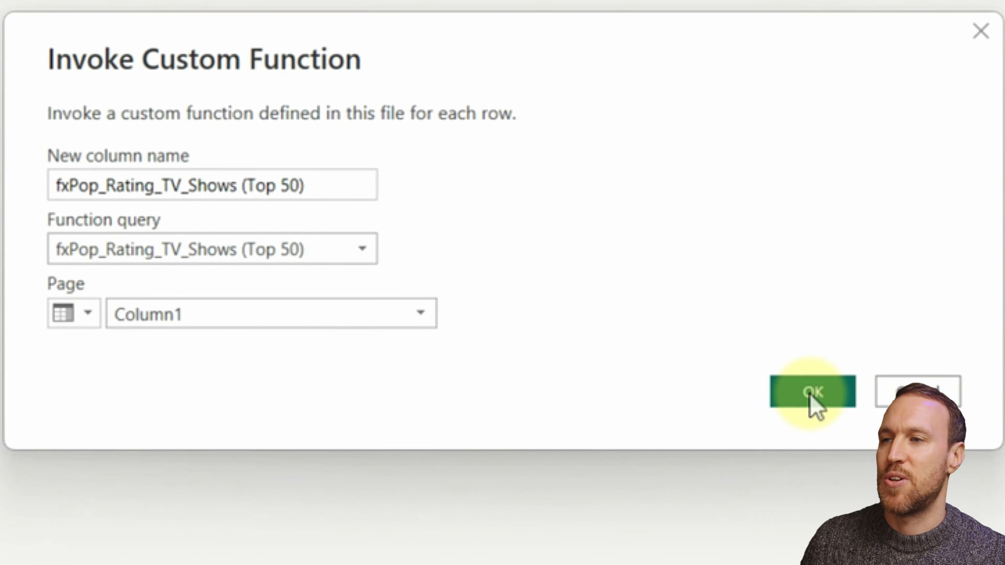
click(811, 392)
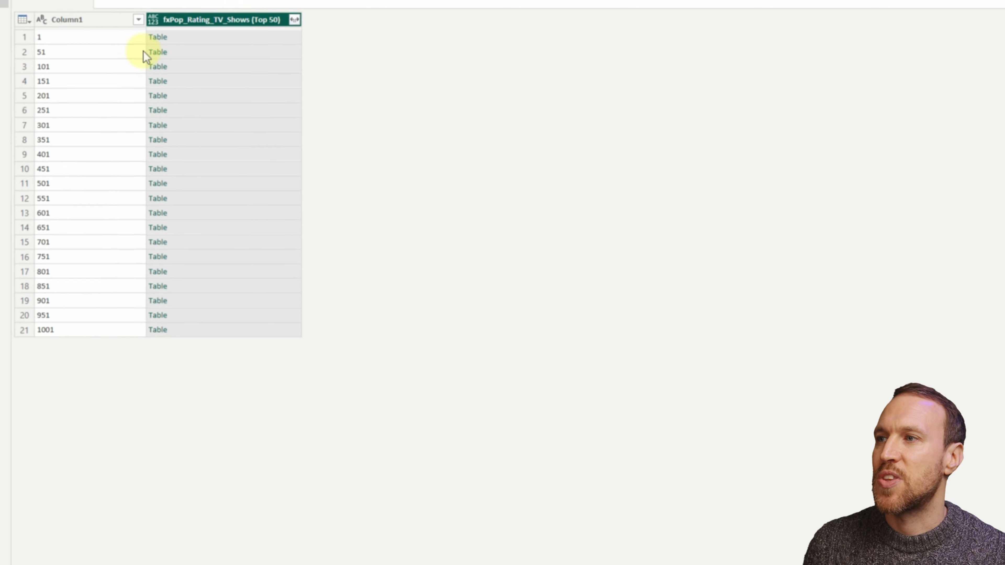
- Preview the nested tables for start values 1, 51, 101, 151 and 201, examining the TV shows in each
click(194, 33)
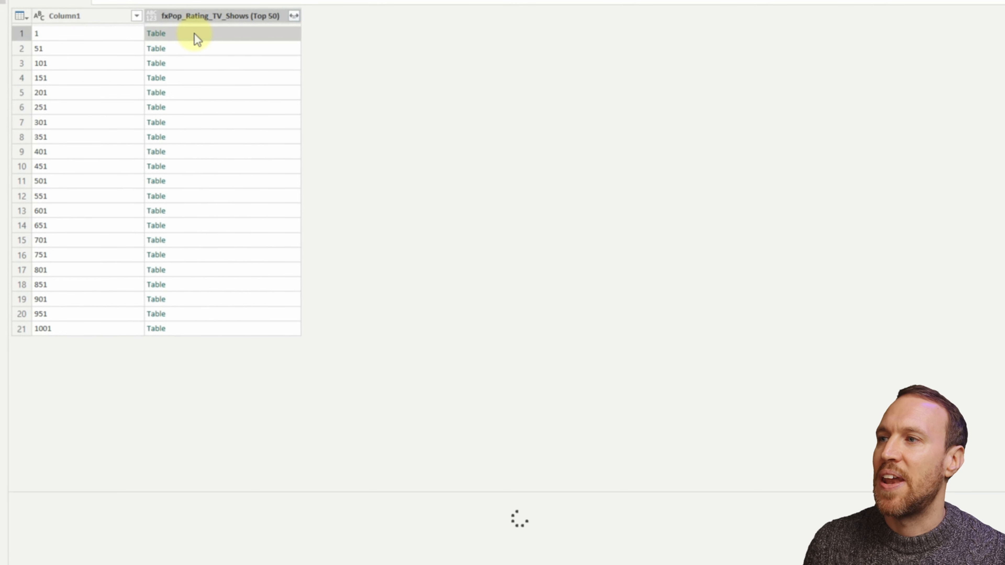
drag(311, 491, 309, 364)
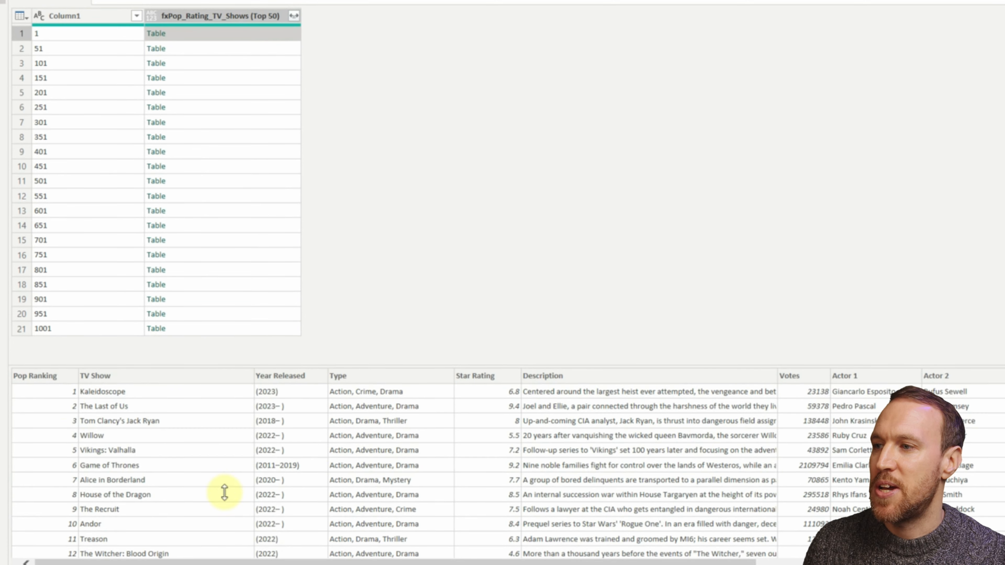
scroll(146, 466, down, 3)
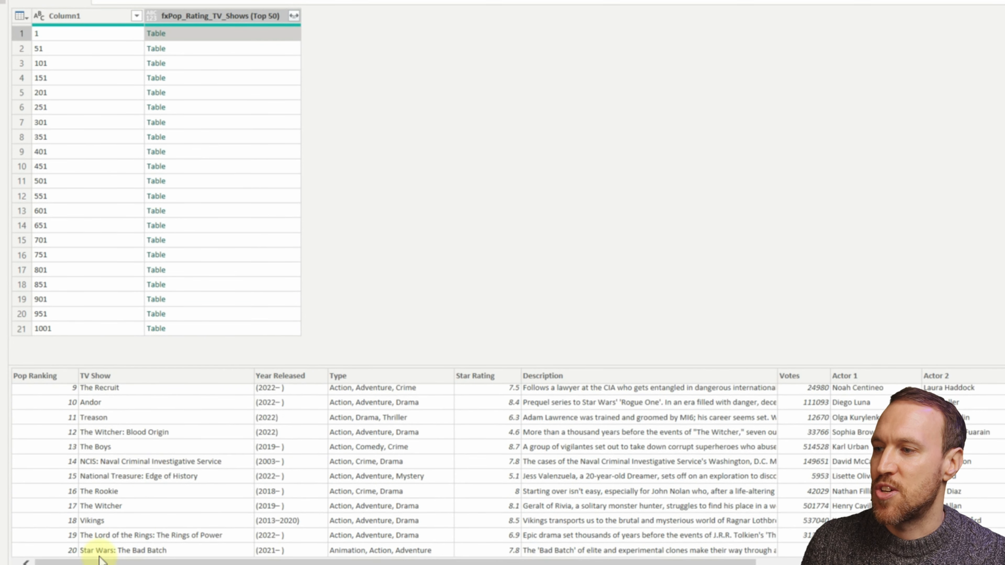
scroll(206, 453, up, 2)
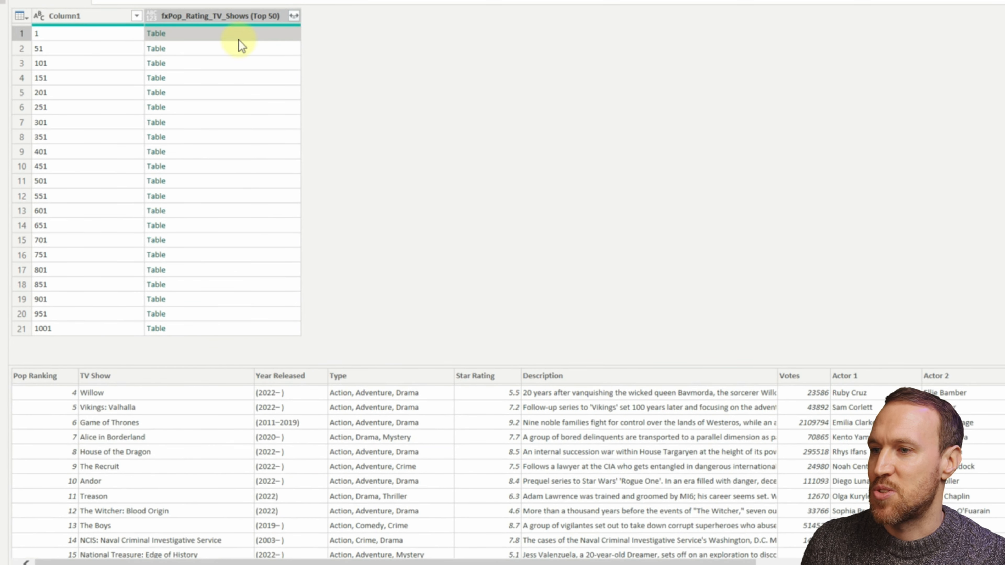
click(220, 49)
scroll(212, 503, down, 3)
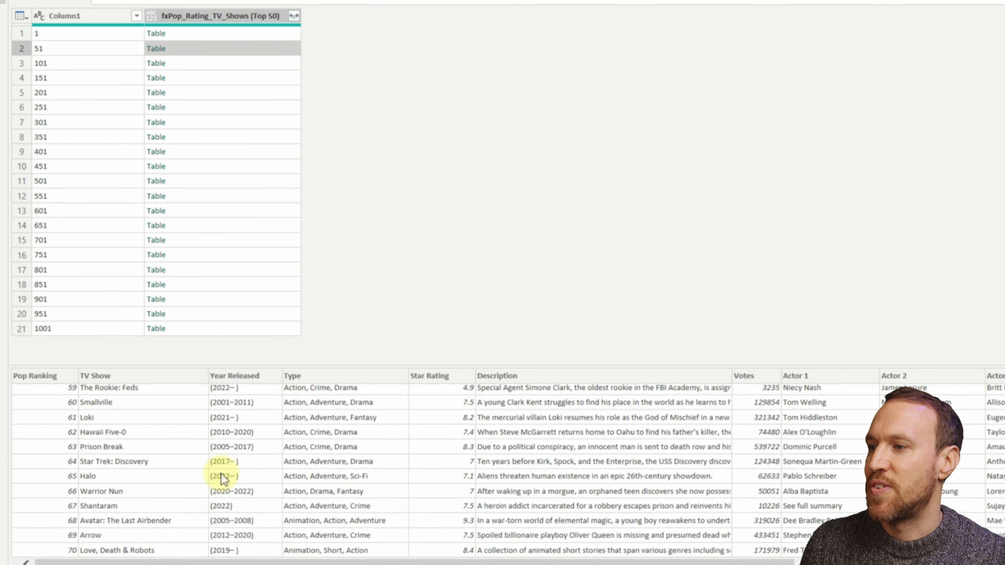
scroll(164, 506, up, 3)
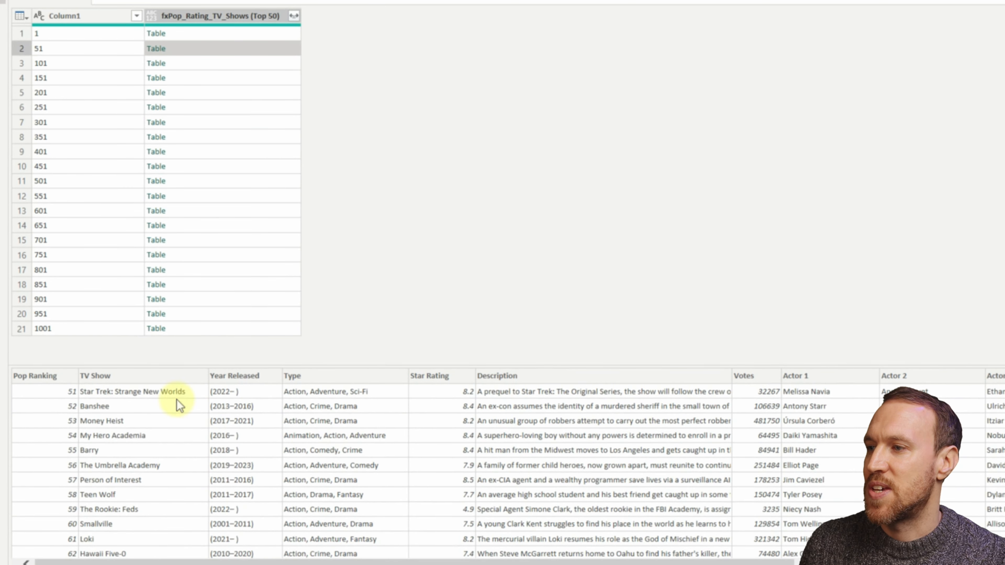
click(190, 61)
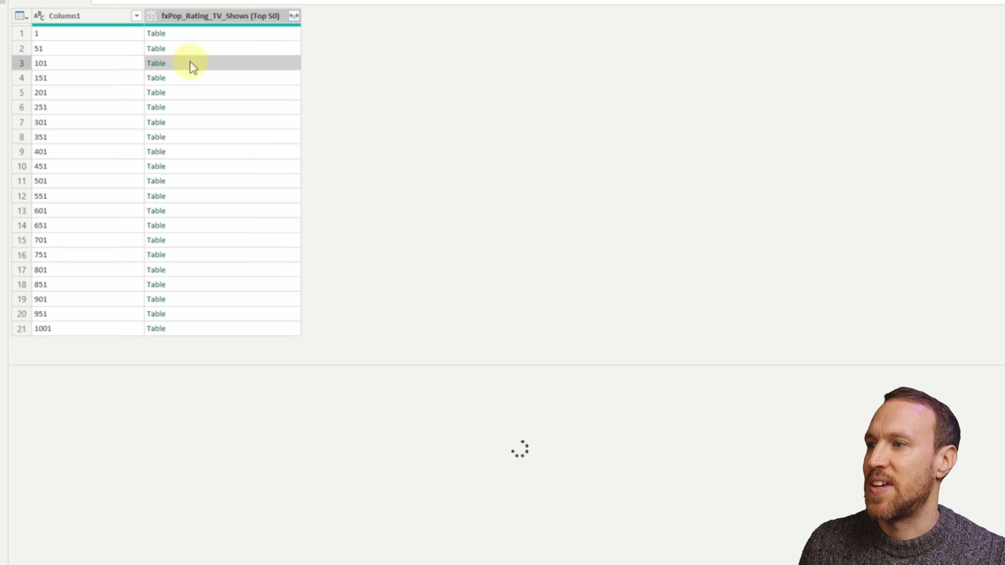
click(201, 78)
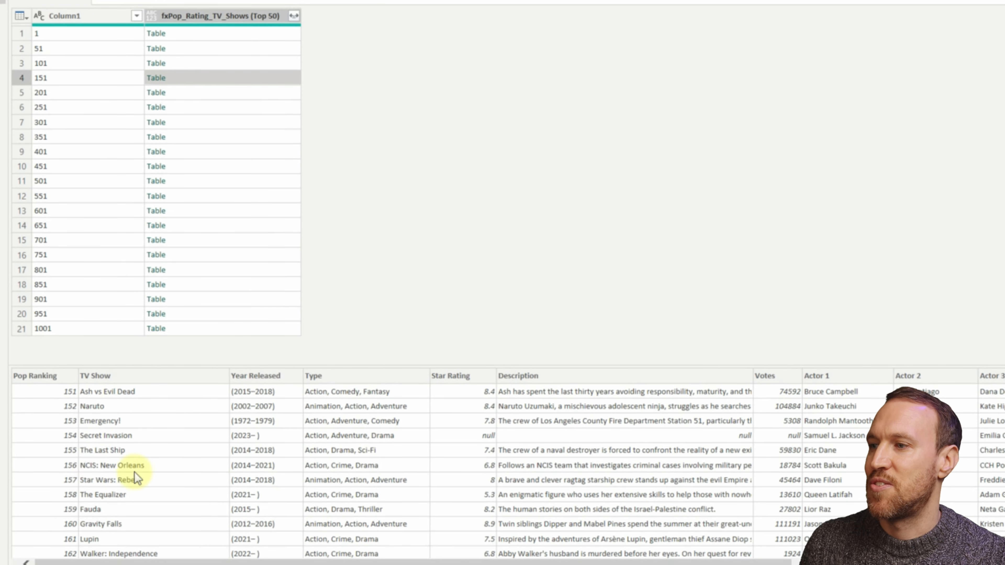
key(Down)
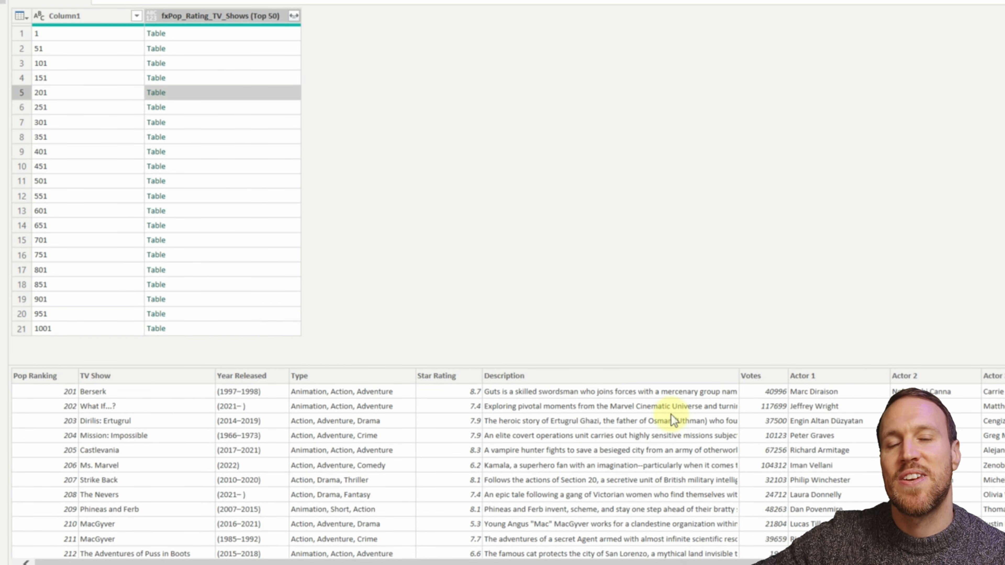
- Expand all fields of the fxPop_Rating_TV_Shows (Top 50) column without using the original column name as prefix
click(294, 17)
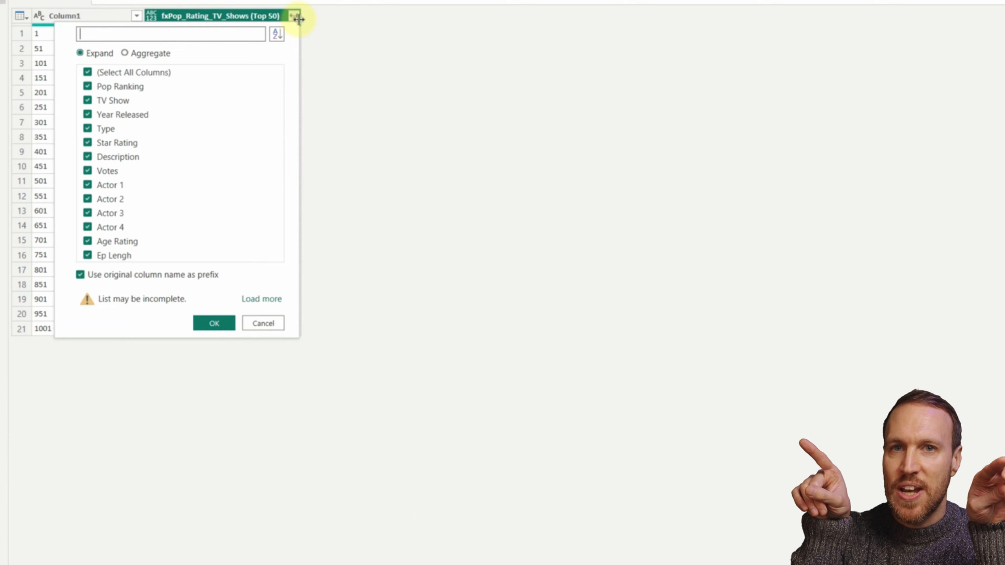
click(80, 274)
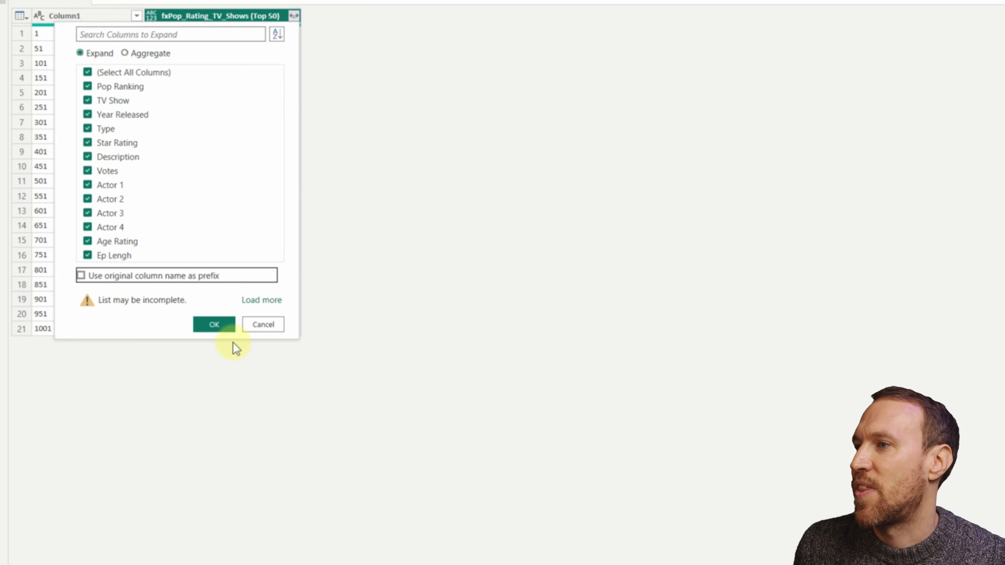
click(217, 325)
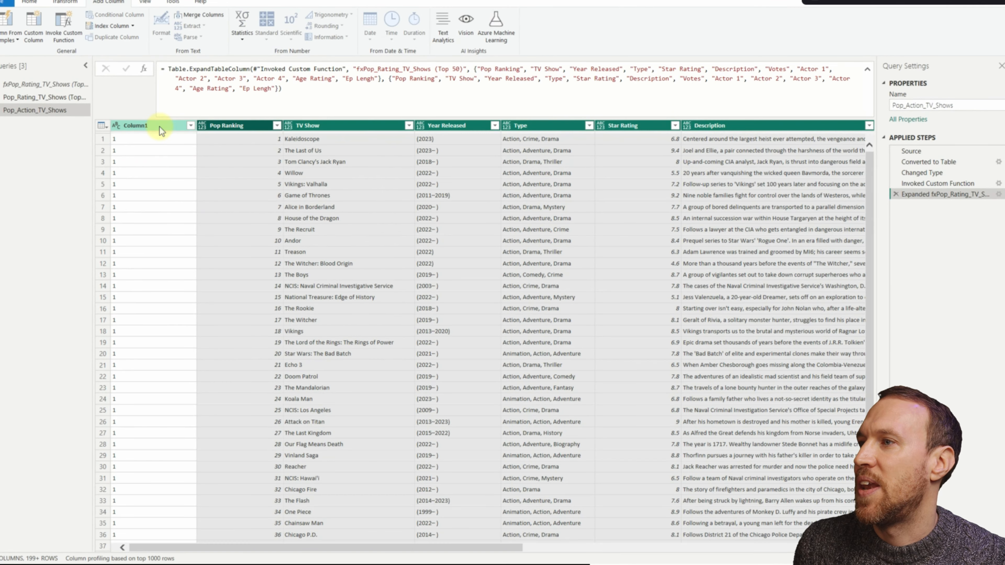
- Check Column1's filter values and remove Column1 from the expanded table
right_click(95, 17)
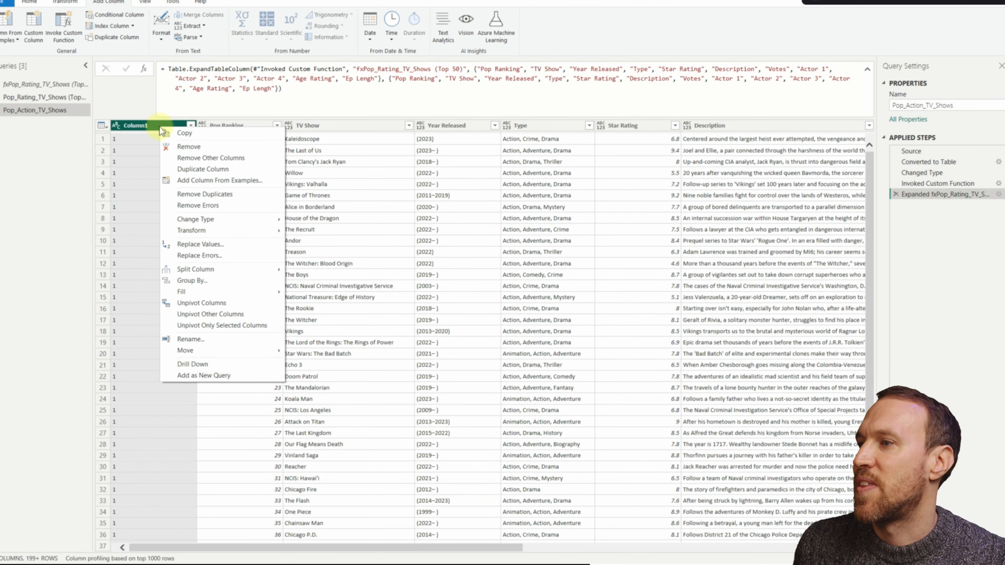
click(63, 156)
click(191, 125)
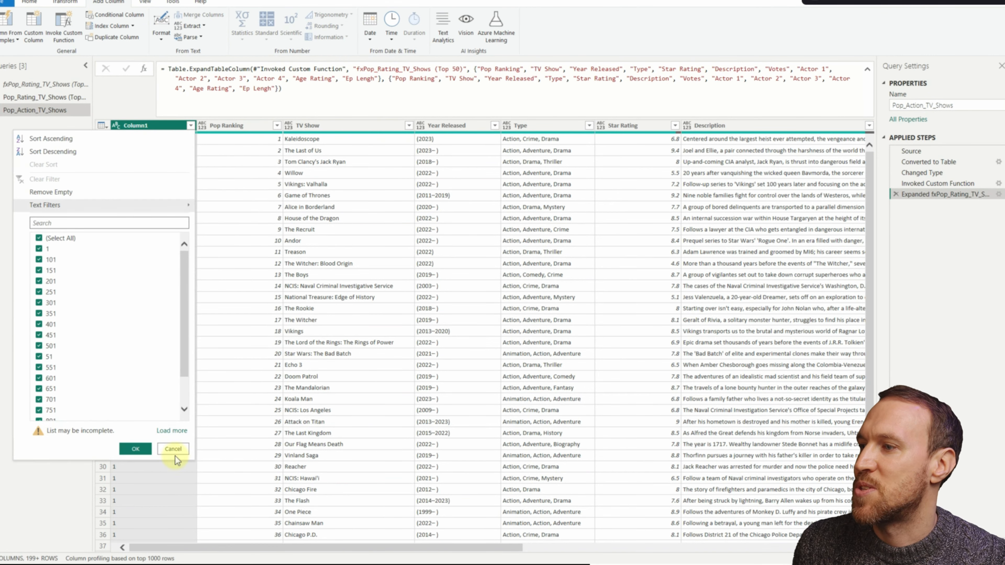
click(174, 451)
right_click(161, 126)
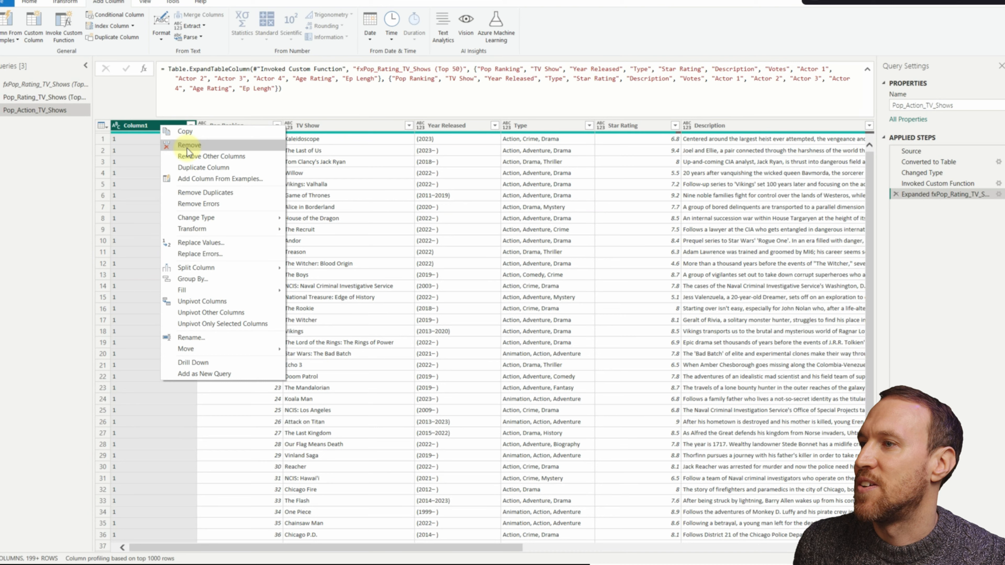
click(197, 147)
- Examine the combined table's rankings and show titles across the page boundary at row 50 and further down
scroll(331, 317, down, 8)
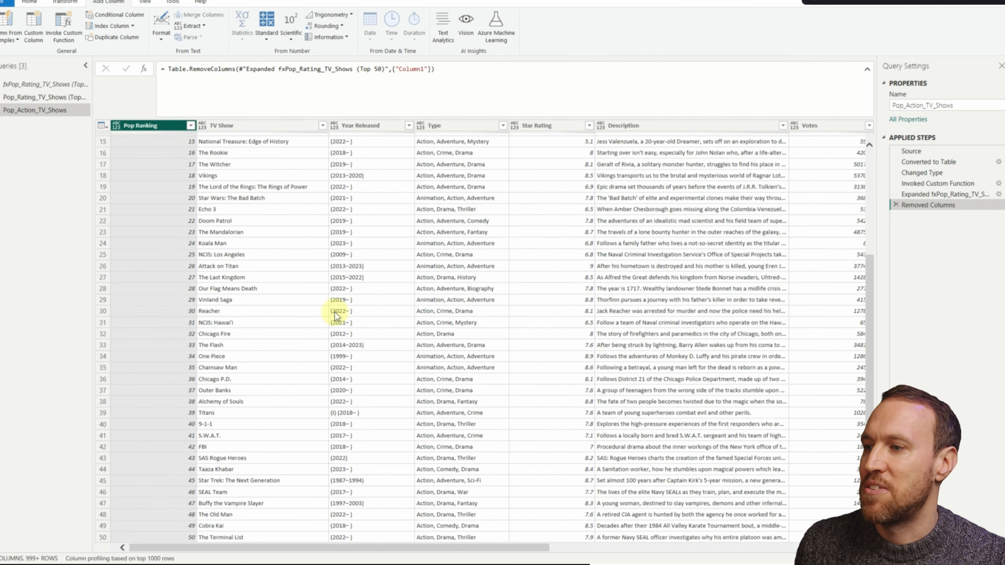
click(192, 415)
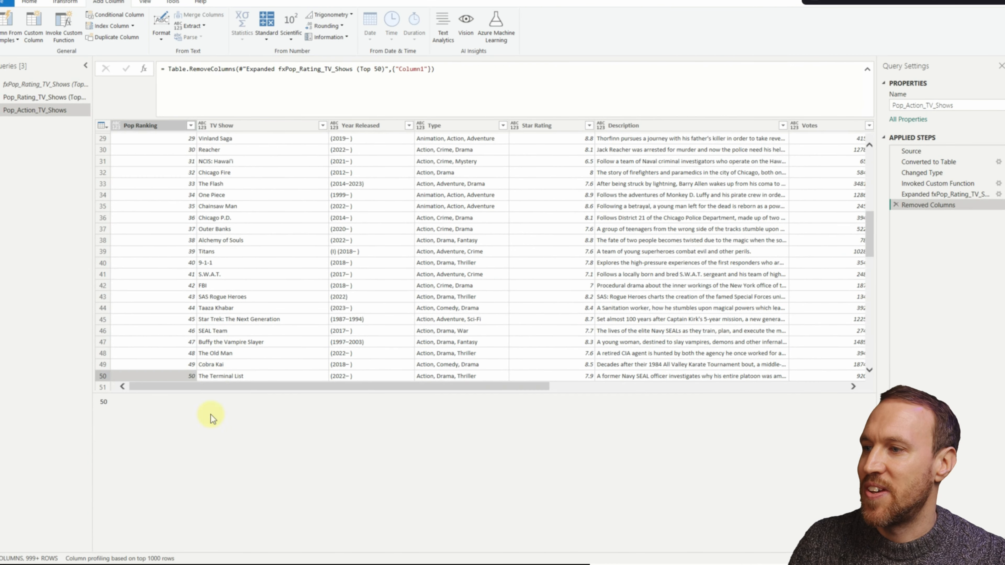
click(200, 284)
scroll(250, 302, down, 20)
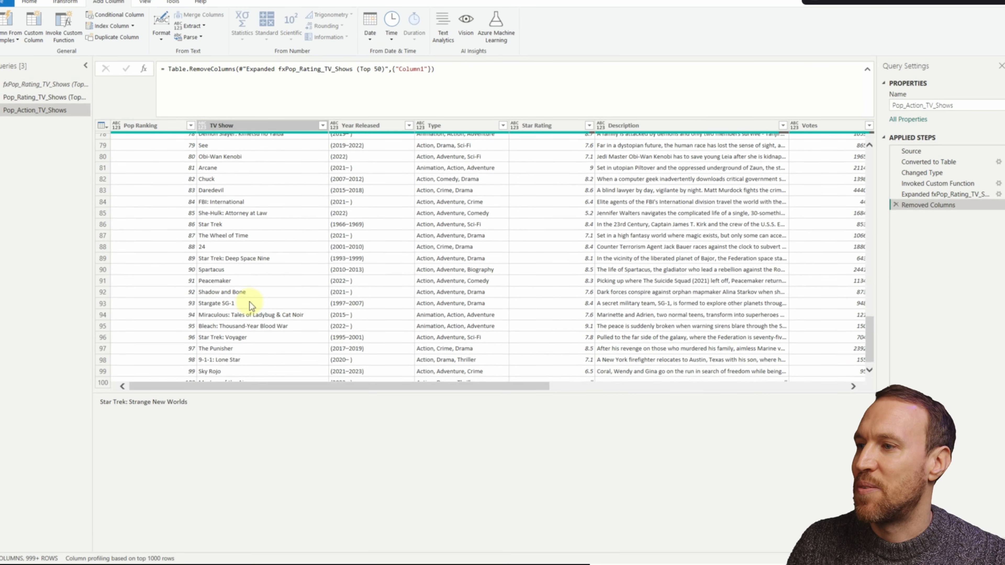
scroll(250, 302, down, 20)
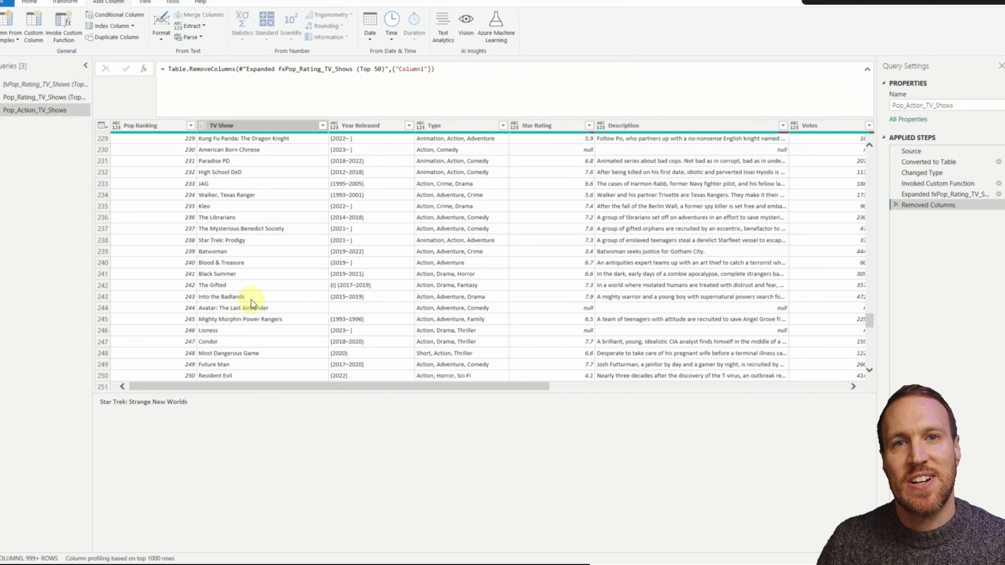
- Apply the query changes and delete the Pop_Rating_TV_Shows (Top 50) (2) table from the model
click(41, 3)
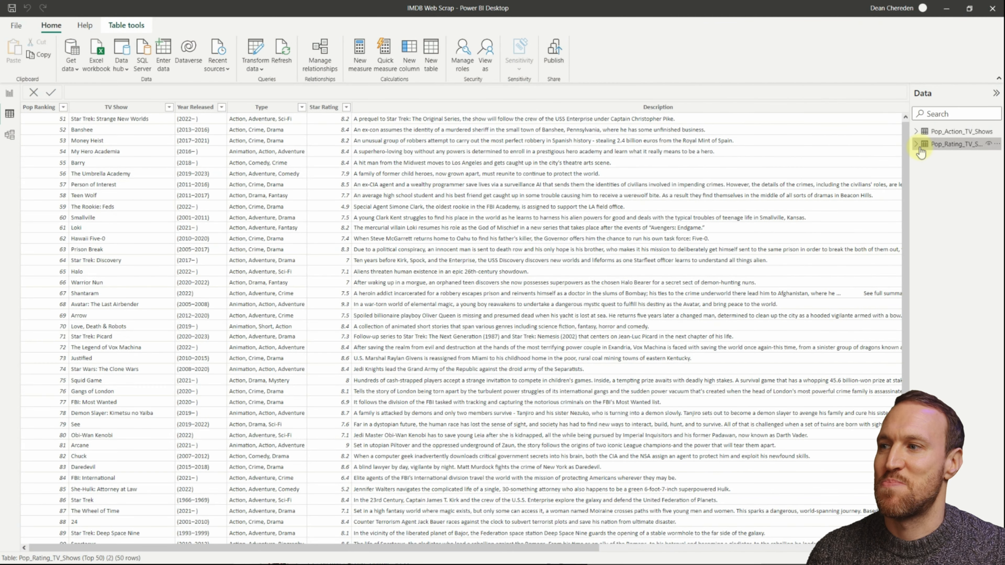
right_click(942, 145)
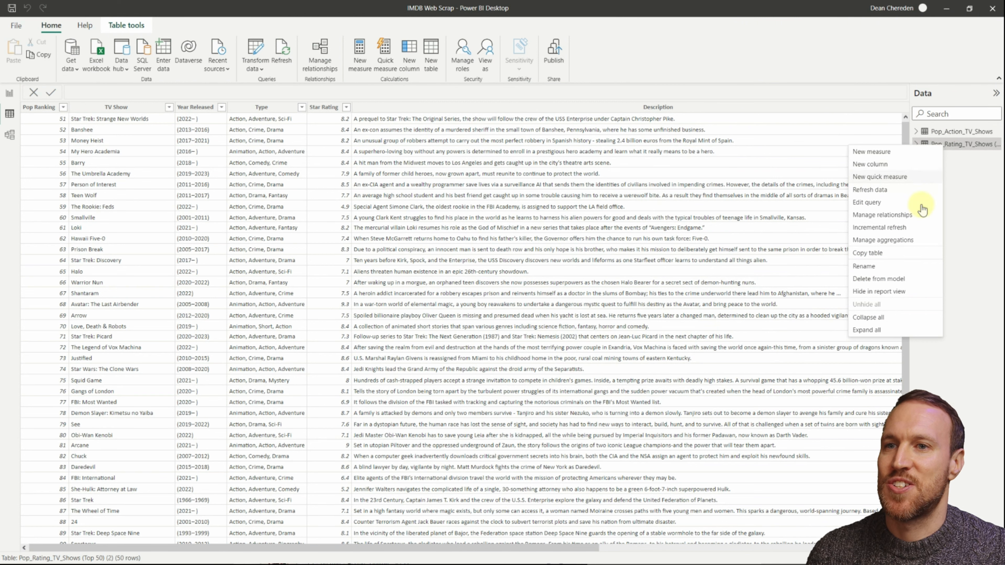
click(901, 280)
click(562, 308)
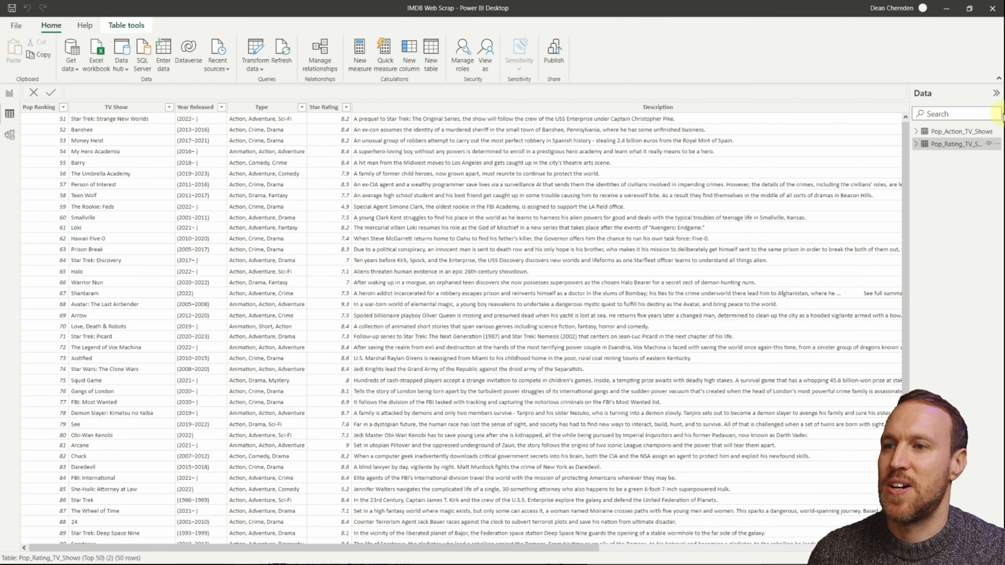
click(958, 132)
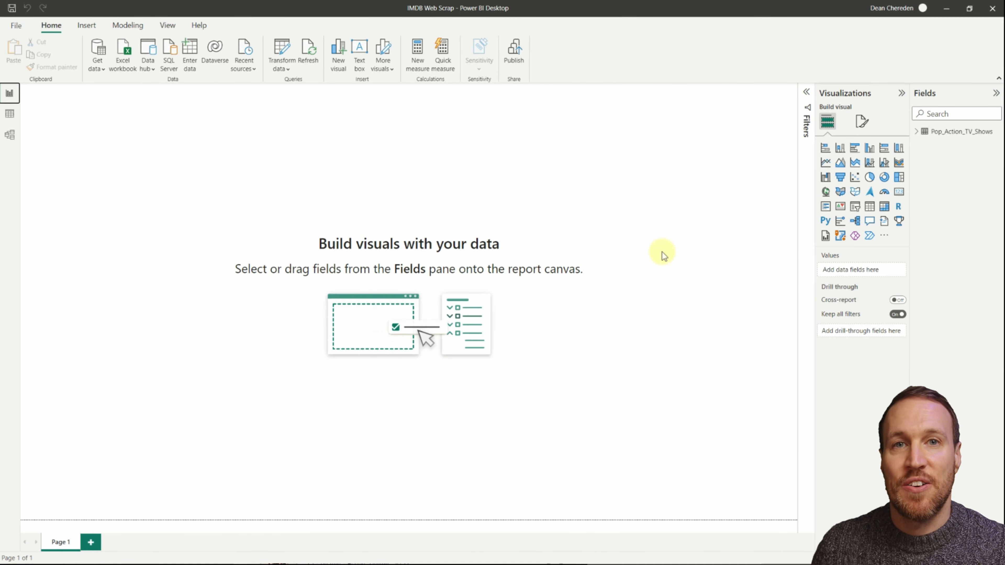
- Add an empty table visual to the report page, move it away from the corner and list Pop_Action_TV_Shows' fields
click(917, 131)
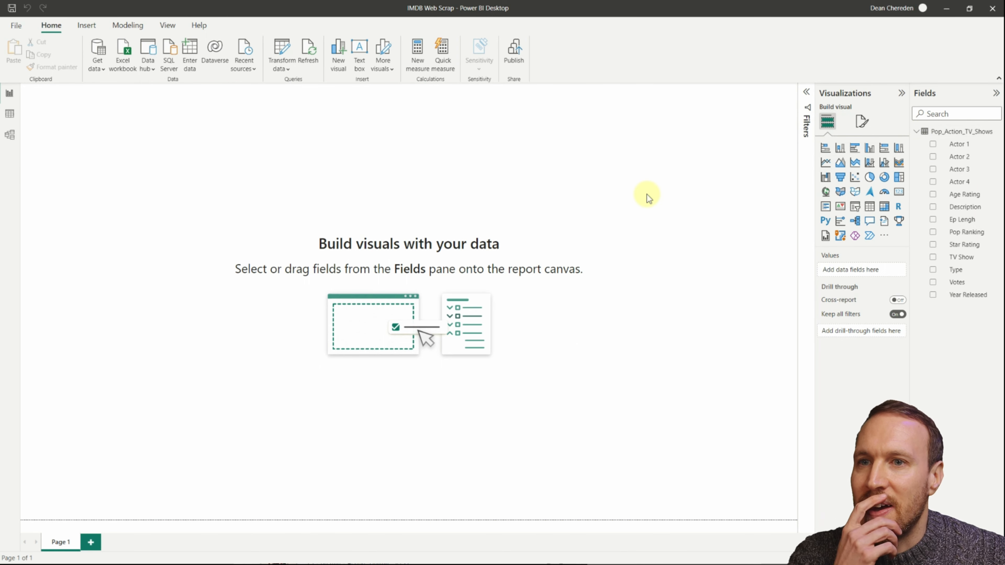
click(869, 208)
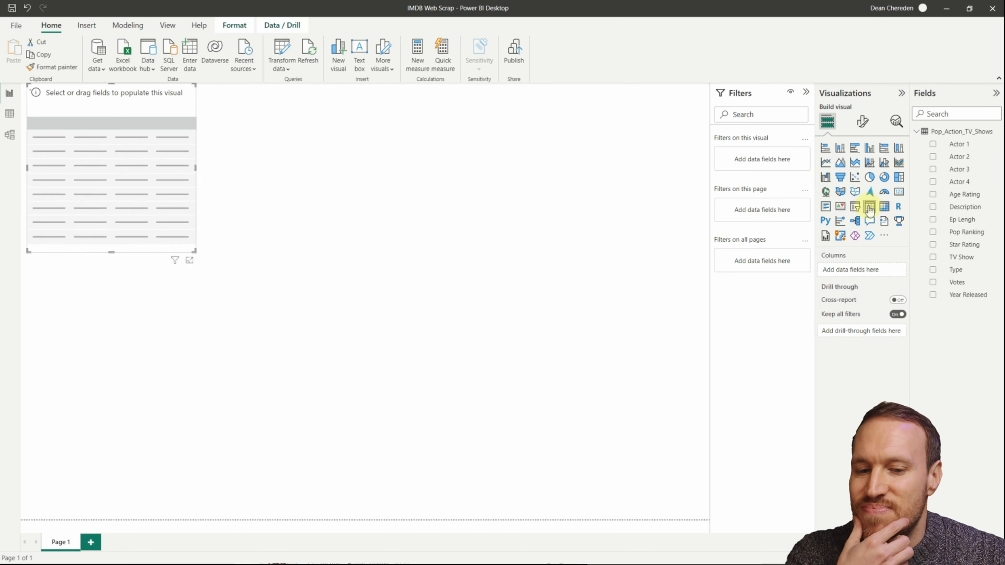
drag(163, 160, 178, 195)
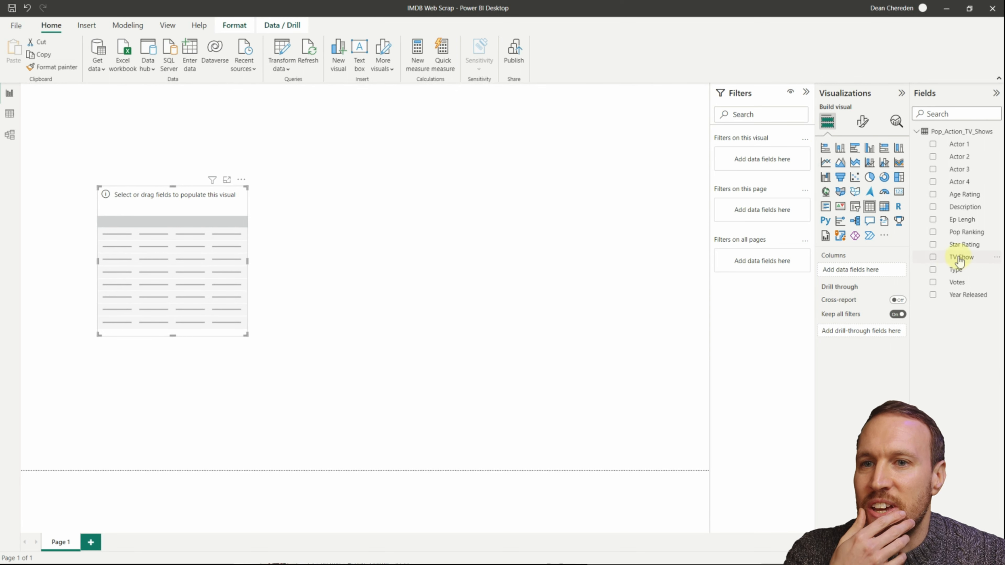
- Change the data type of the Votes field to Whole number and accept the change
click(960, 259)
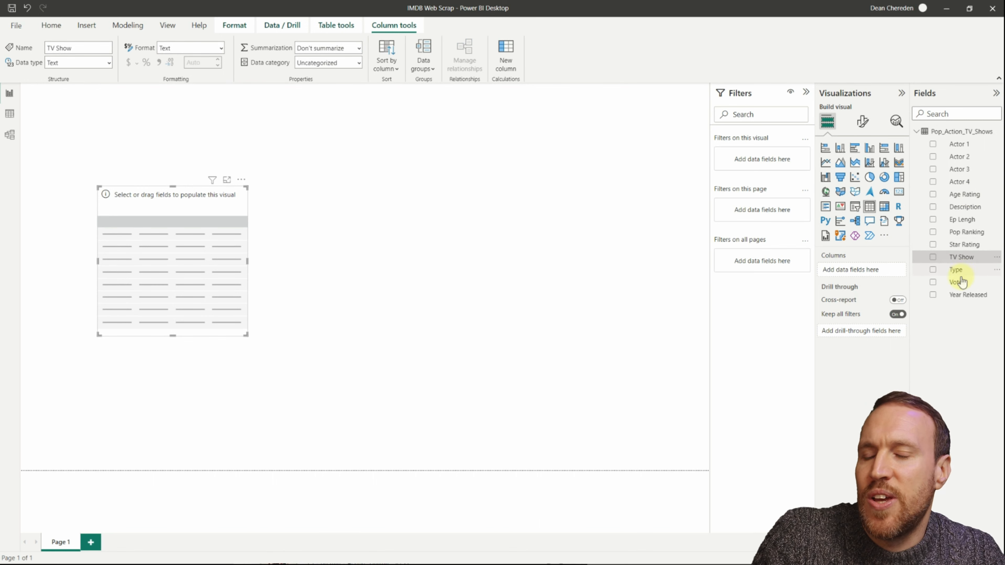
click(958, 282)
click(107, 64)
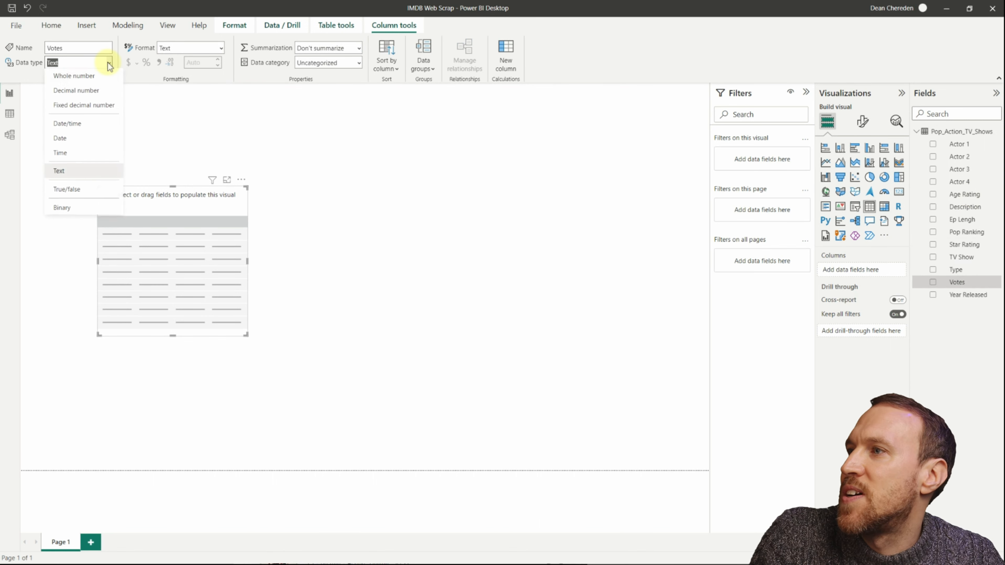
click(88, 77)
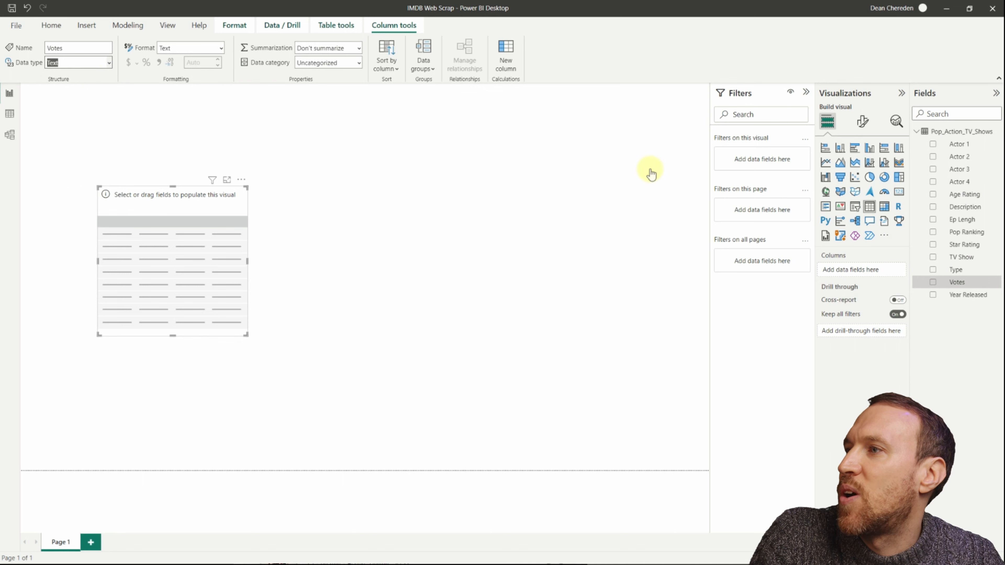
click(561, 321)
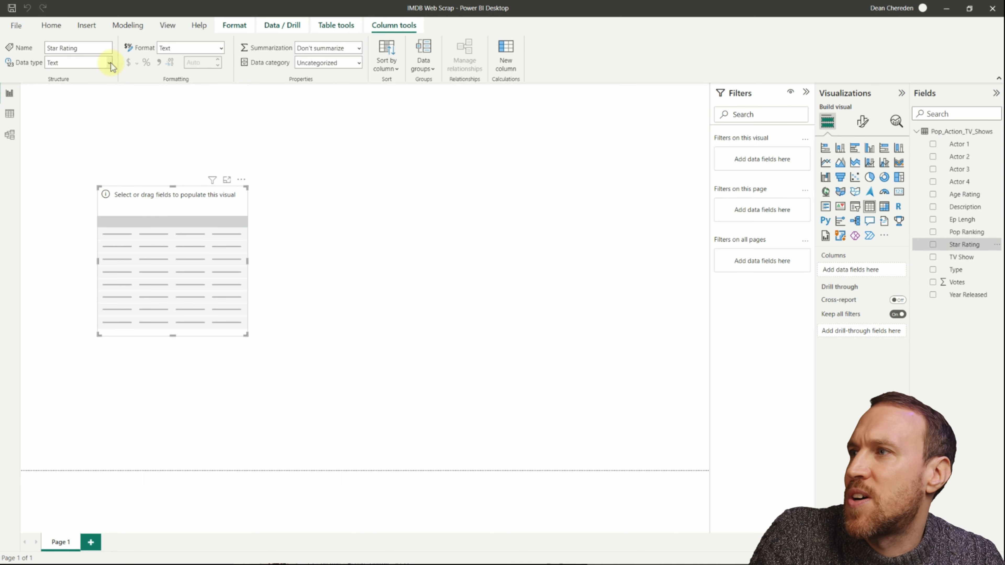
- Set the Star Rating field to Decimal number with 1 decimal place and Average as its default summarization
click(110, 63)
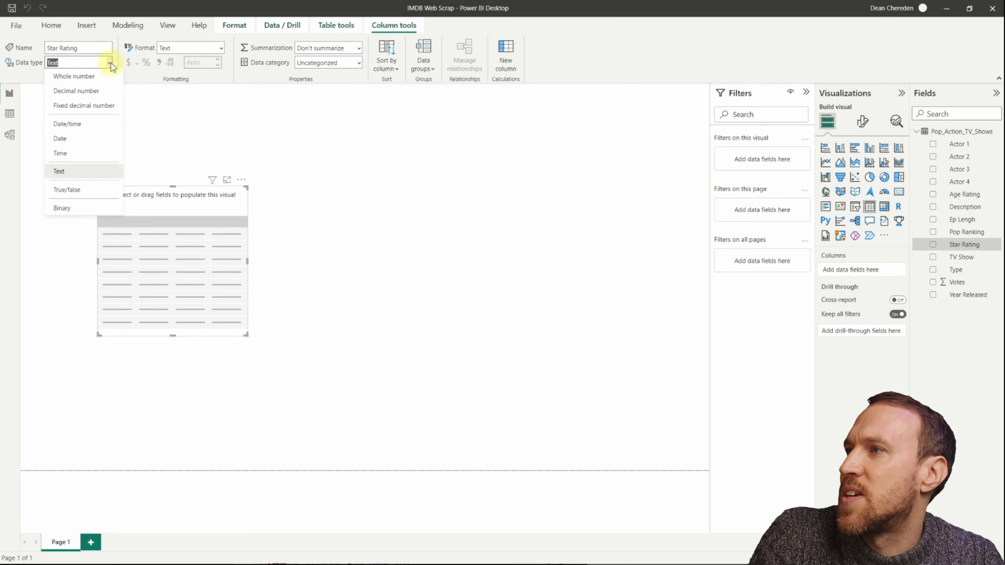
click(96, 92)
click(561, 321)
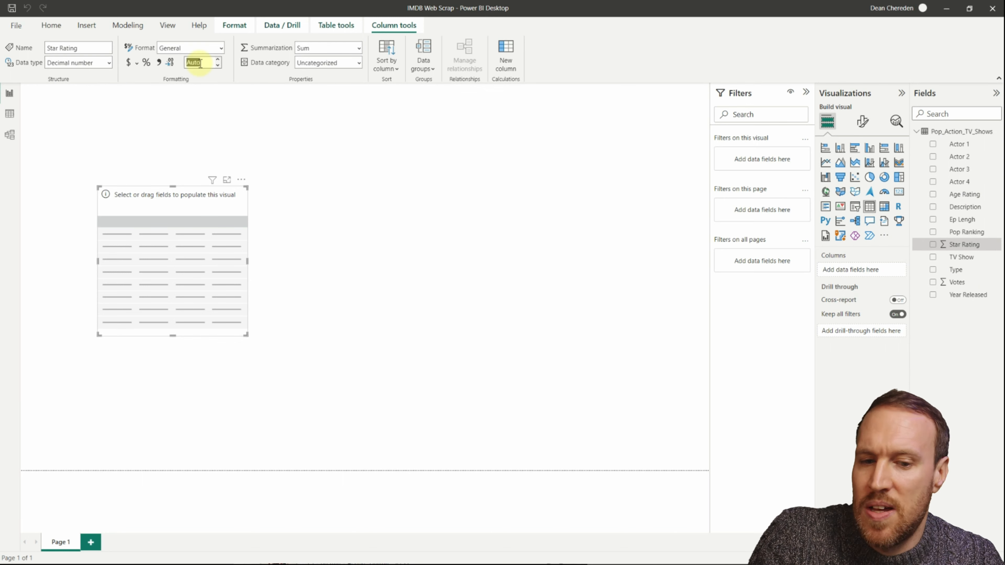
click(328, 48)
click(318, 94)
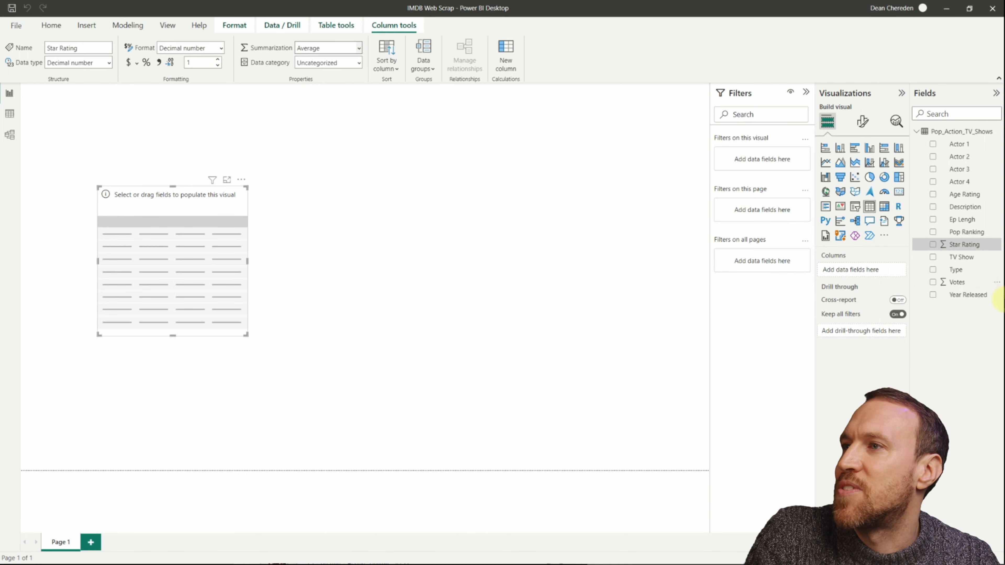
- Add TV Show and Votes to the repositioned table visual and format Votes with a thousands separator
click(957, 284)
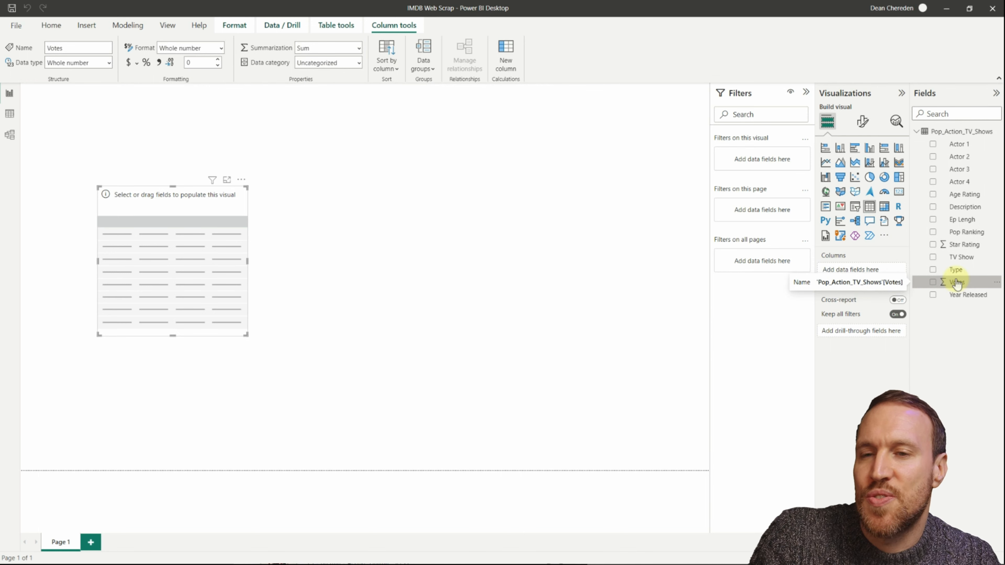
drag(242, 216, 556, 223)
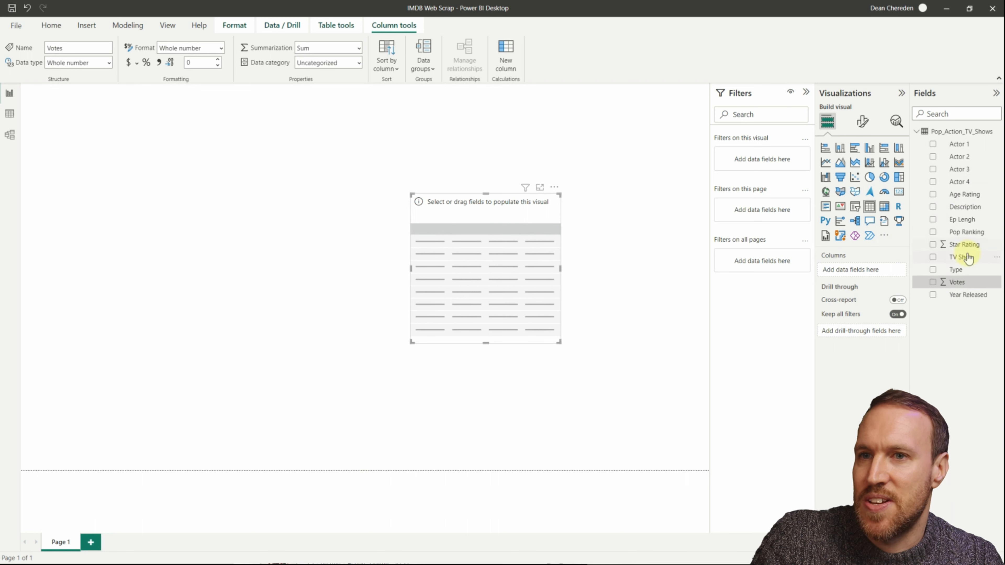
click(932, 257)
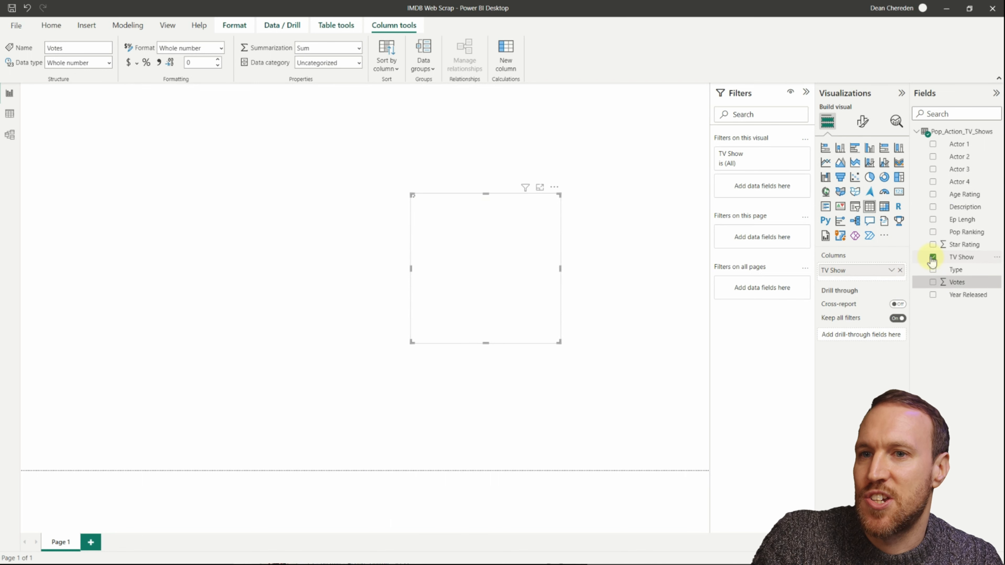
click(932, 282)
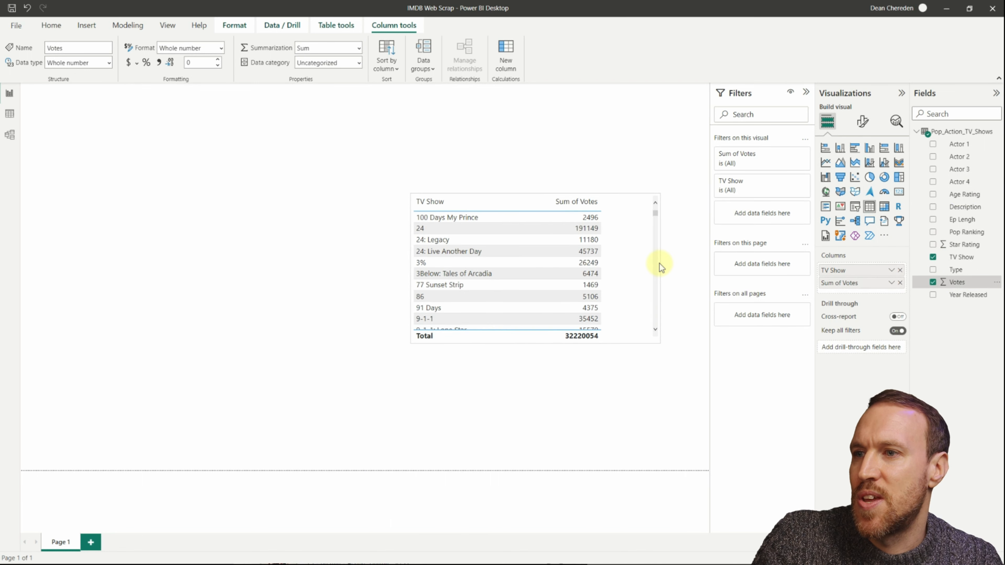
click(157, 62)
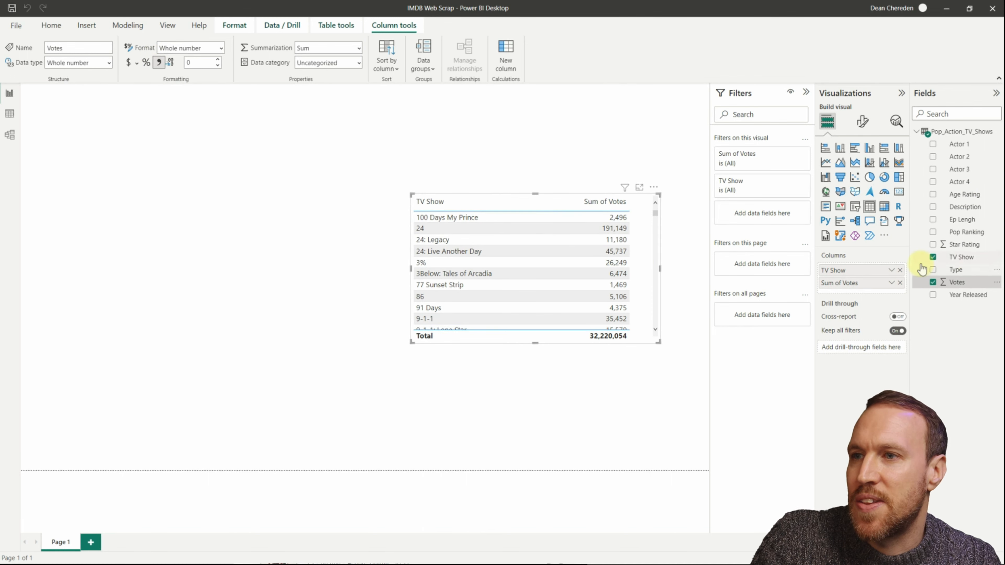
- Rename the Sum of Votes column in the table visual to Votes
double_click(837, 283)
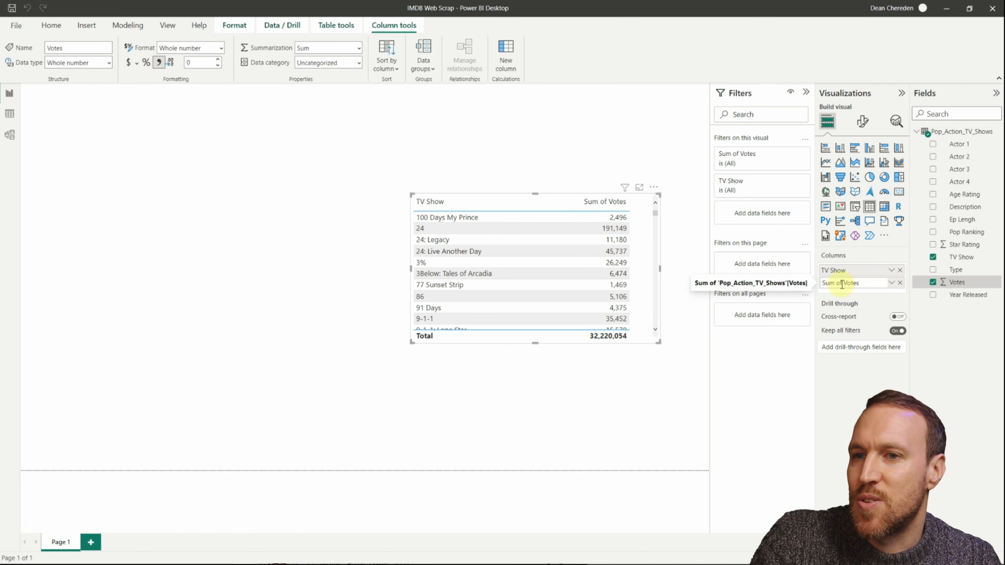
key(BackSpace)
key(BackSpace)
key(BackSpace)
key(BackSpace)
key(BackSpace)
key(BackSpace)
text(#)
key(Return)
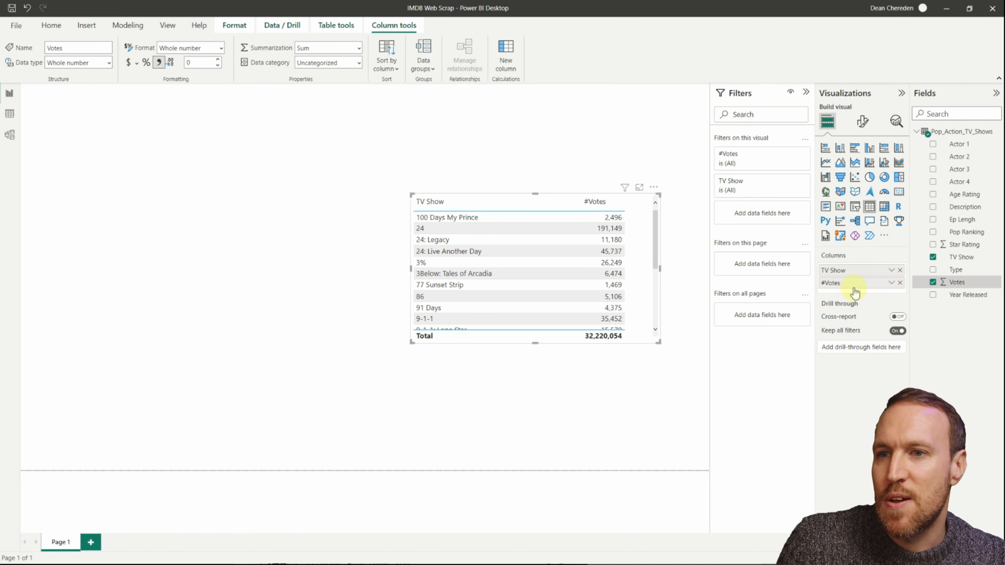
key(Return)
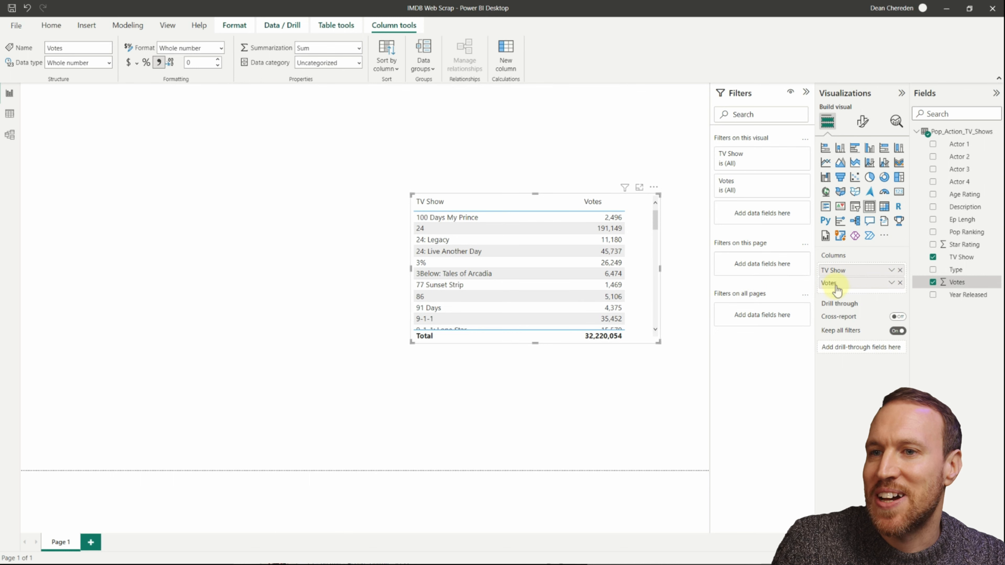
- Widen the table visual and add Star Rating, Year Released, Ep Lengh, Age Rating and Description as columns
drag(411, 269, 316, 269)
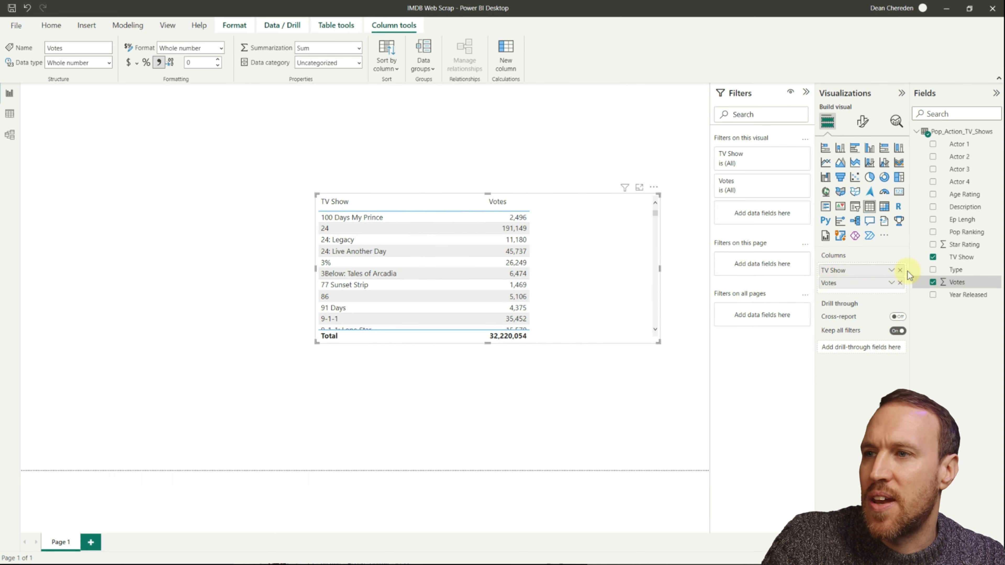
click(933, 245)
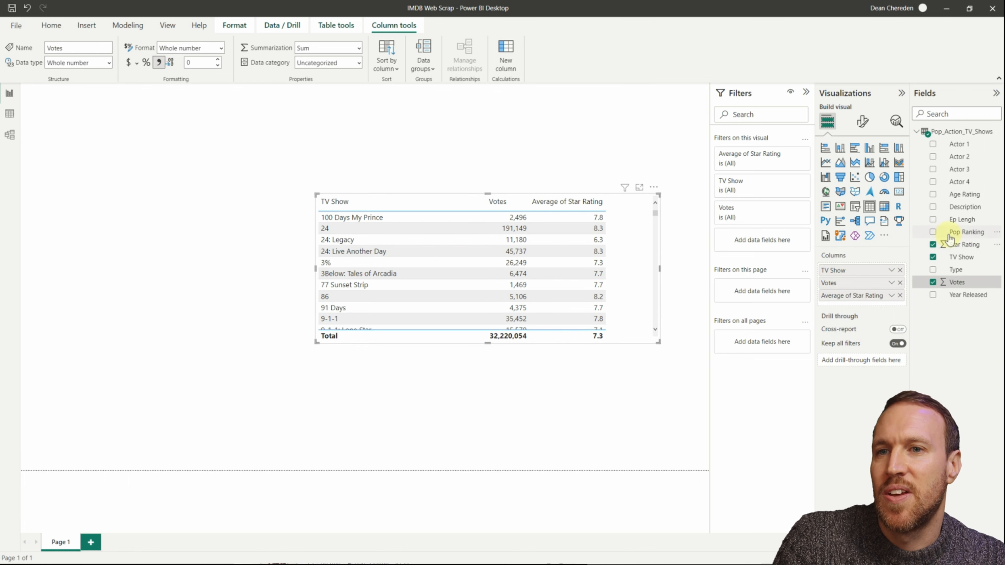
click(933, 295)
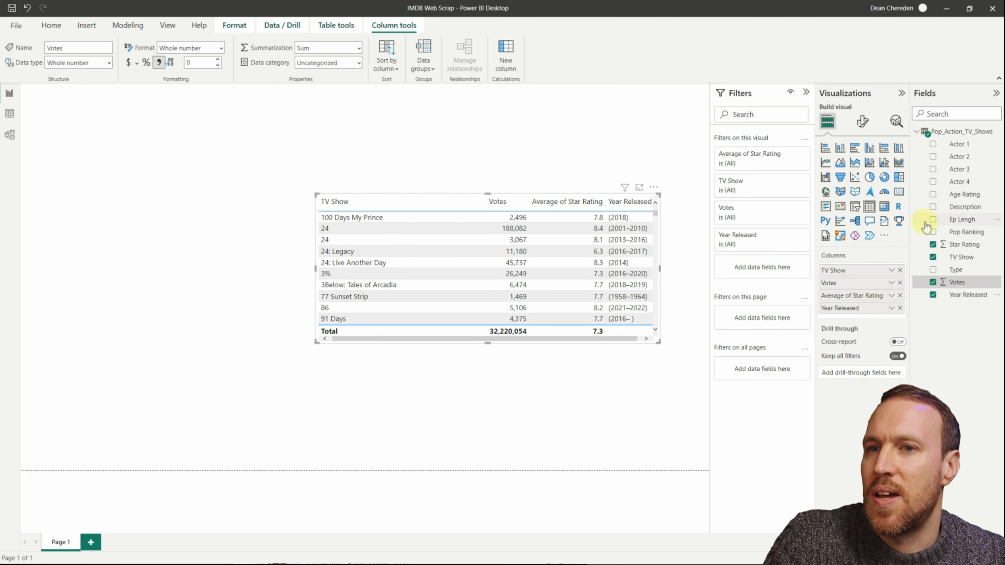
click(933, 220)
click(933, 195)
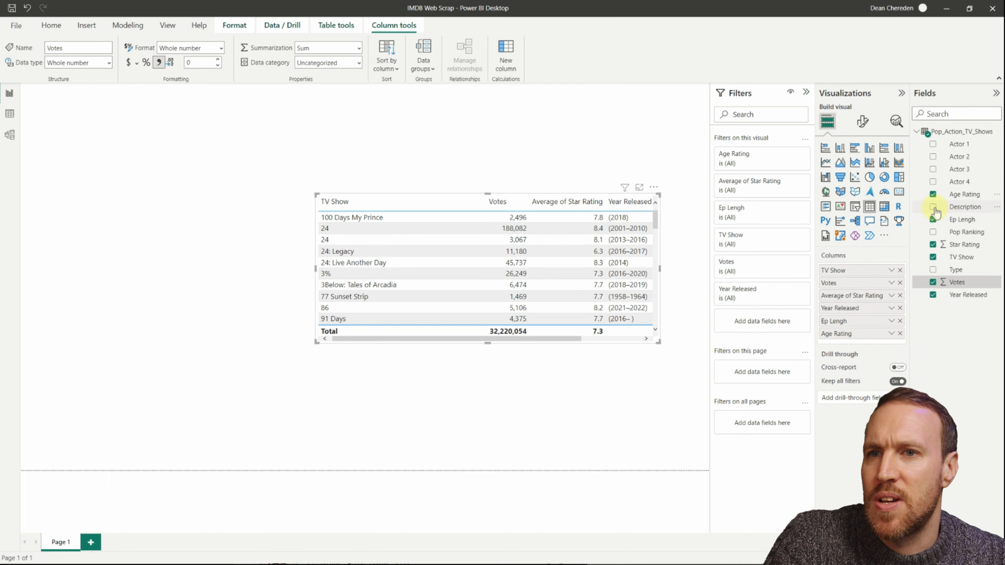
click(933, 207)
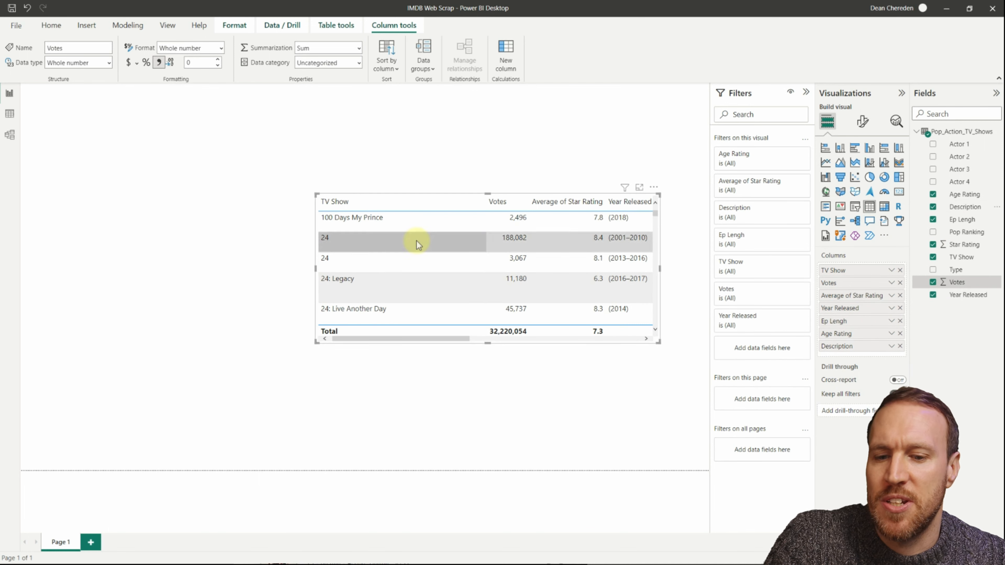
- Narrow the TV Show column, enlarge the table visual on all sides, and sort it by Average of Star Rating in descending order
drag(486, 201, 407, 201)
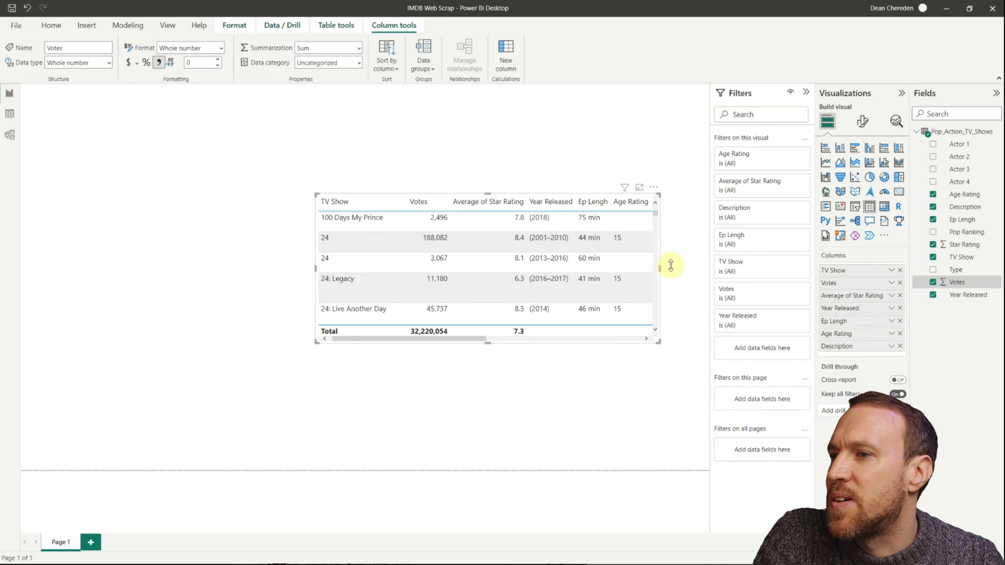
drag(668, 267, 708, 266)
drag(511, 342, 513, 470)
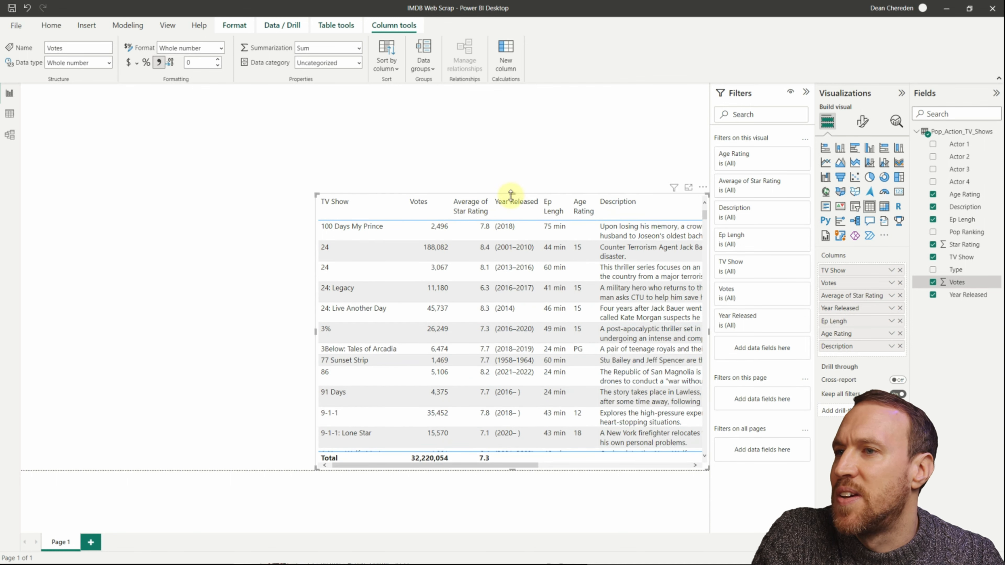
drag(511, 194, 503, 119)
drag(312, 297, 259, 295)
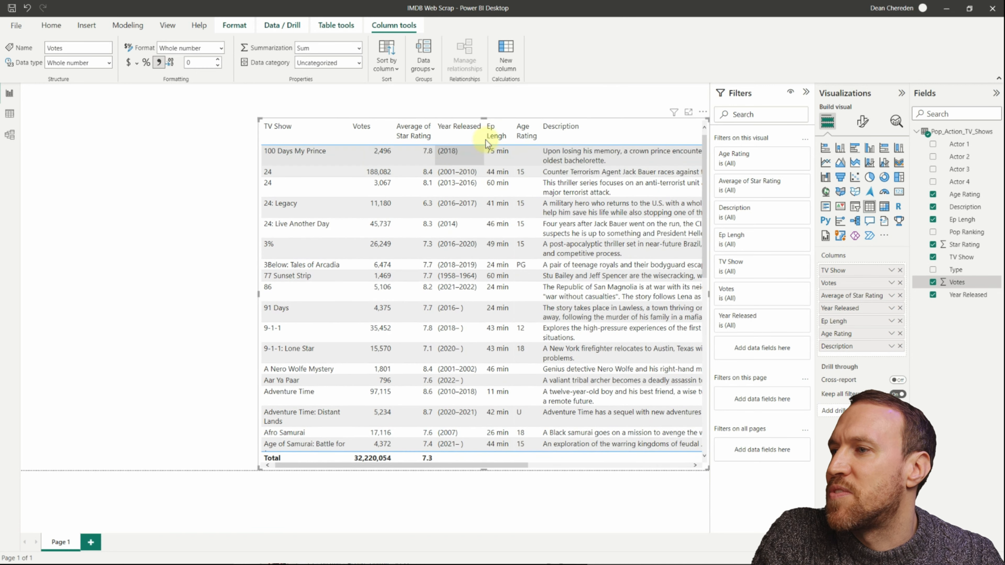
drag(483, 118, 484, 123)
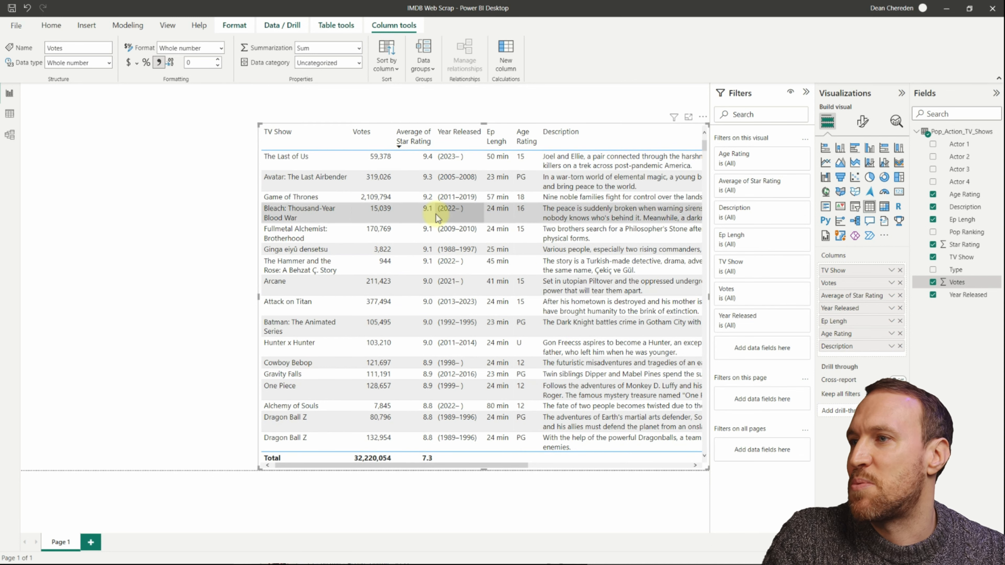
- Add Pop Ranking as the table's first column, then widen the visual and narrow Description so all columns fit
drag(966, 233, 874, 270)
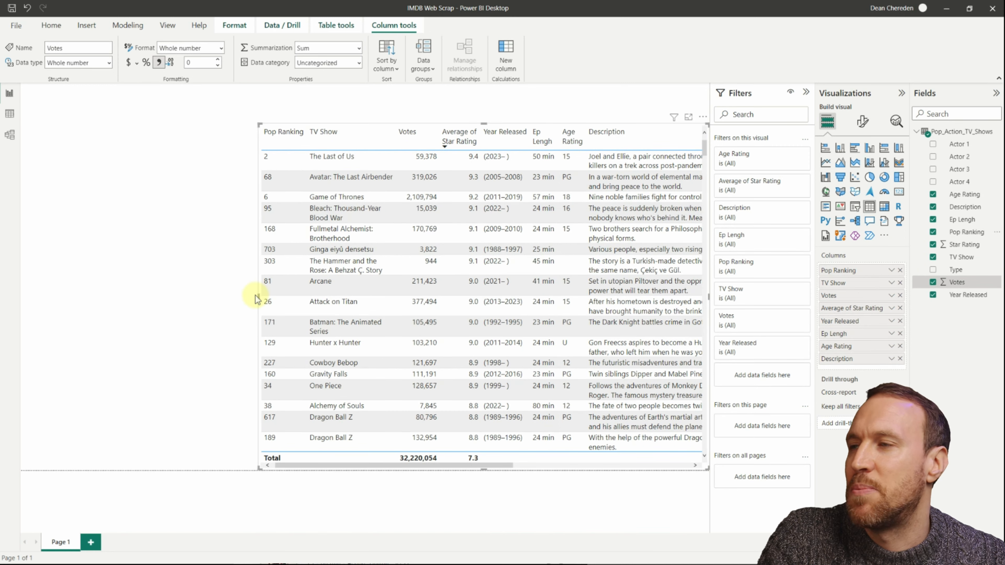
drag(259, 297, 166, 297)
drag(455, 466, 713, 469)
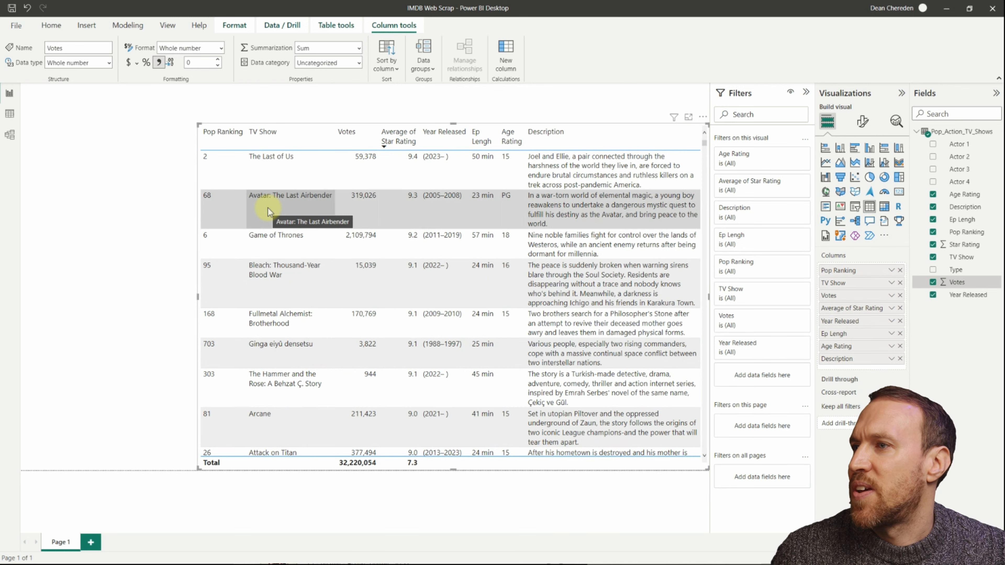
scroll(412, 372, down, 3)
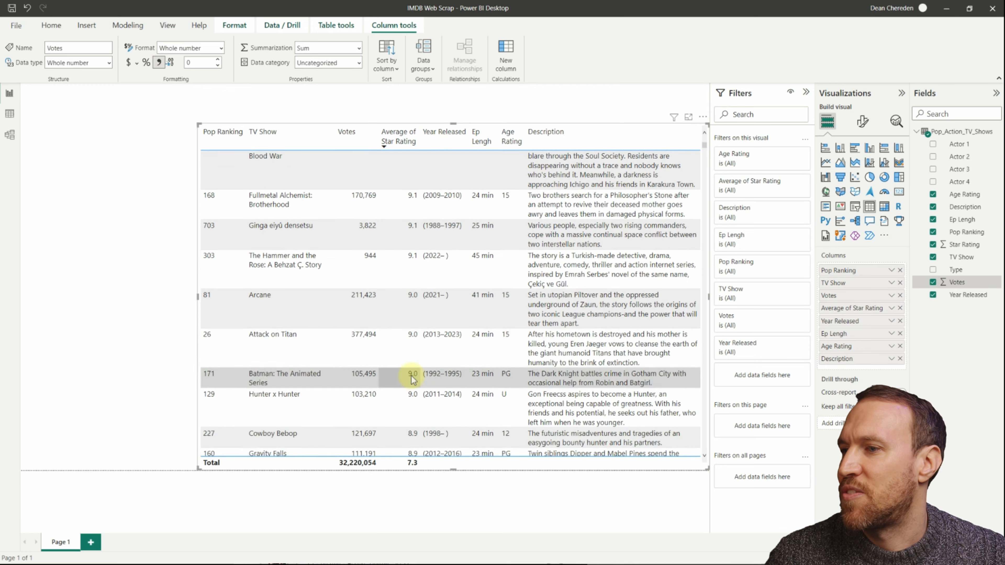
scroll(412, 379, down, 2)
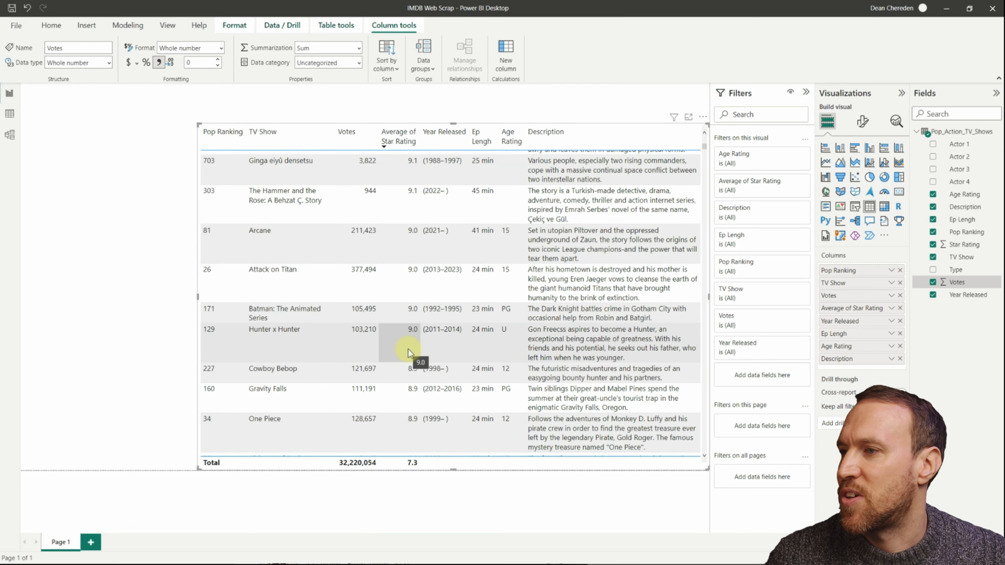
- Sort the TV show table by Votes in descending order and look through its highest-voted shows
scroll(409, 353, up, 5)
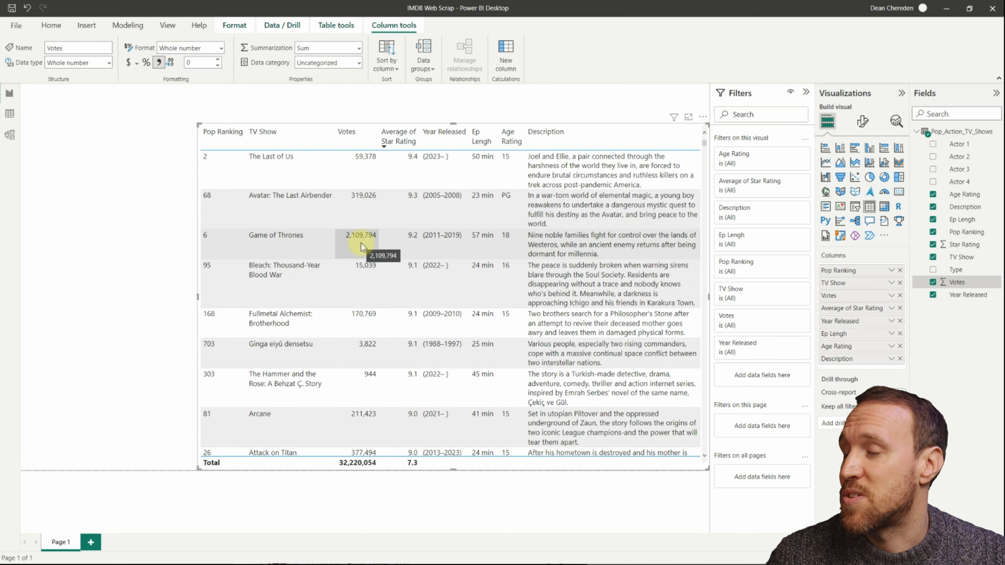
click(358, 148)
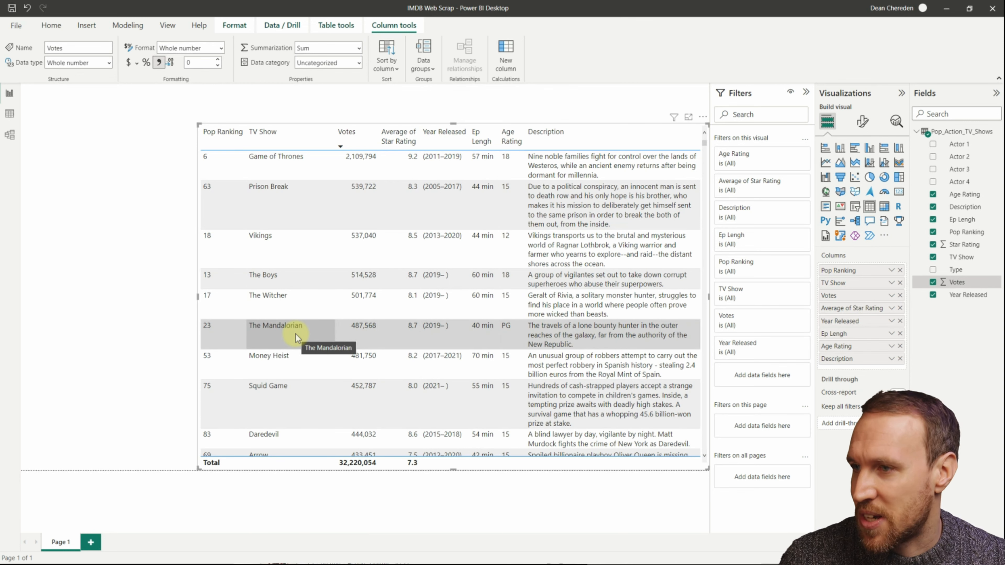
scroll(345, 373, down, 3)
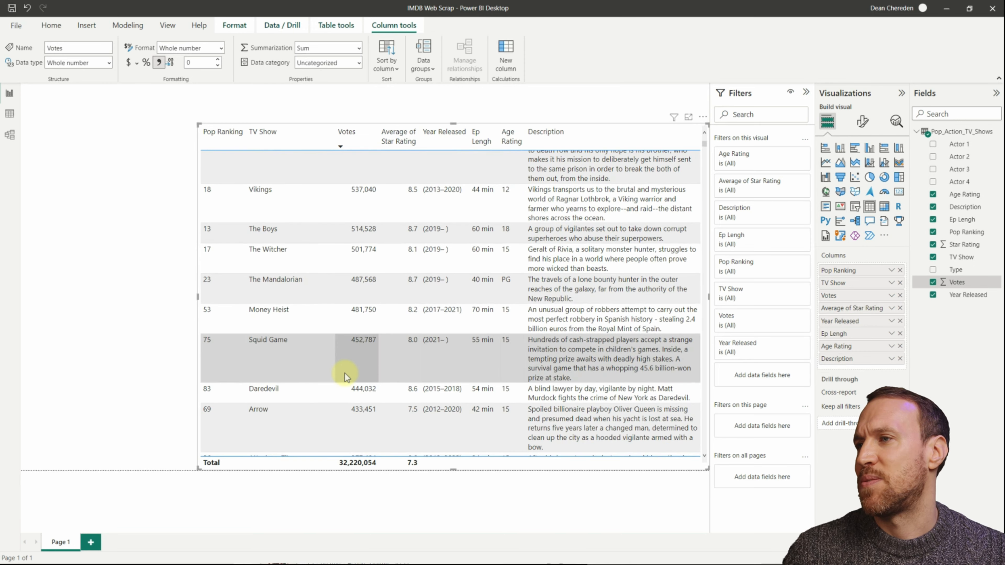
scroll(300, 361, down, 3)
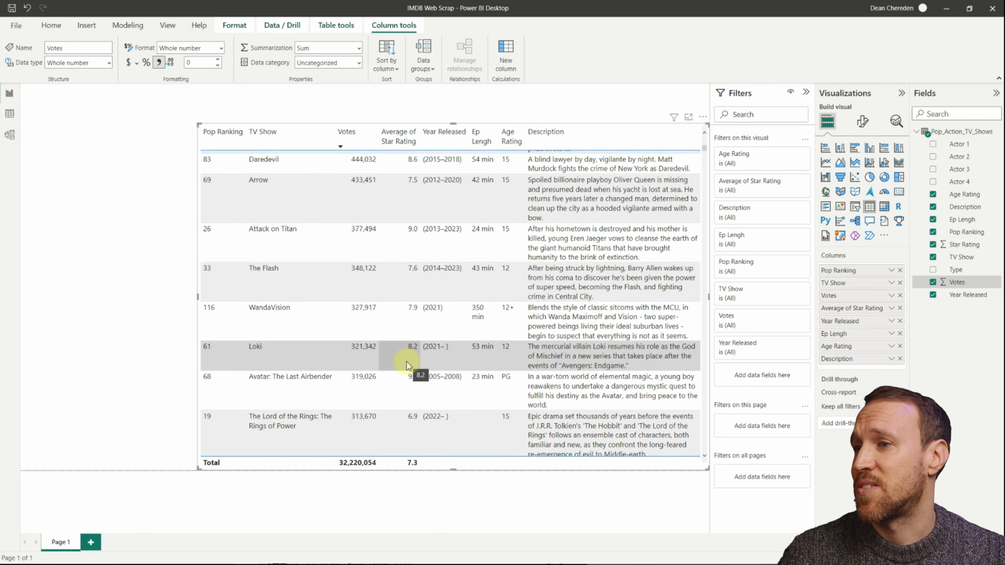
scroll(406, 361, up, 5)
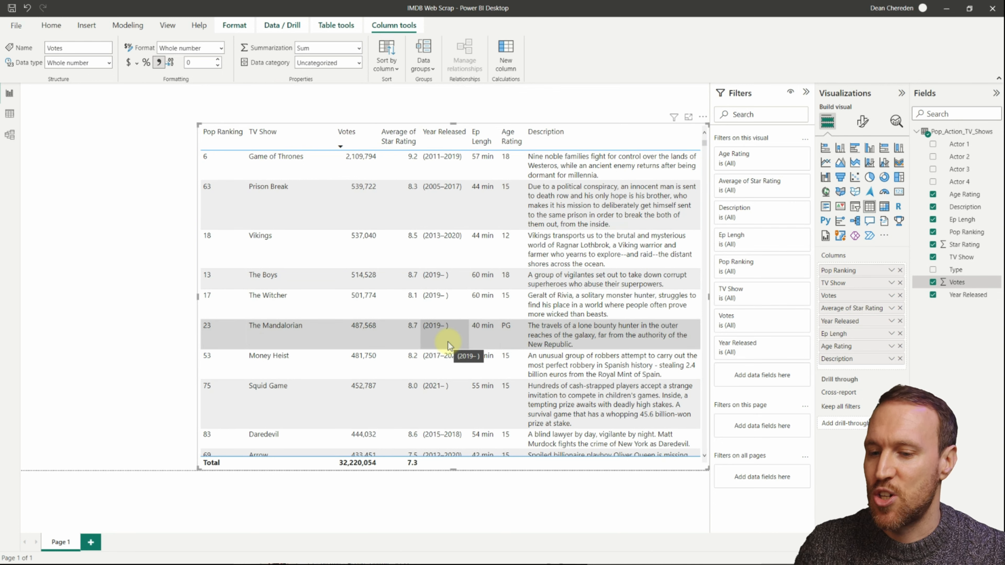
- Add a second table visual with the Type field and narrow it to fit beside the TV show table
click(151, 217)
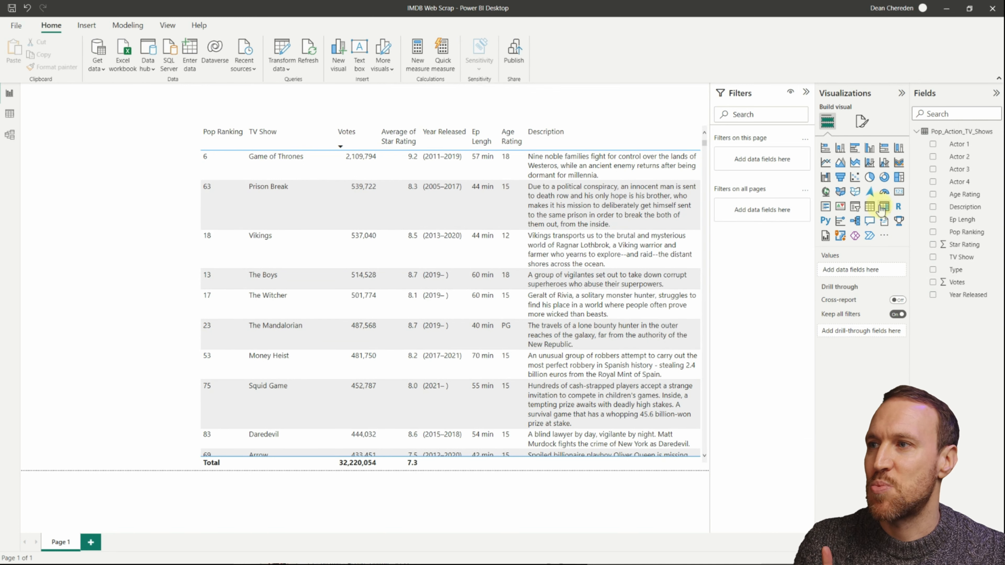
click(873, 210)
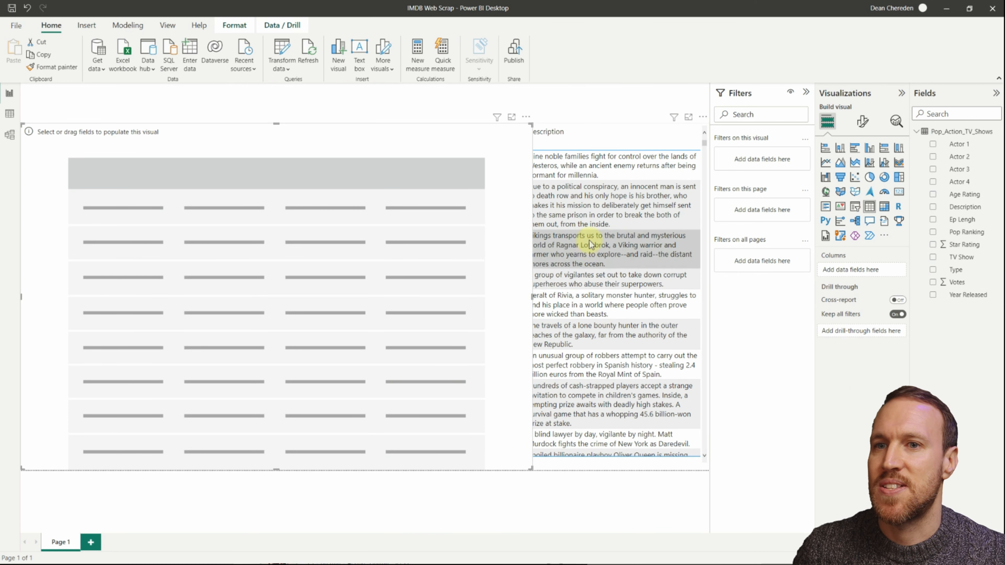
click(933, 269)
drag(531, 296, 195, 285)
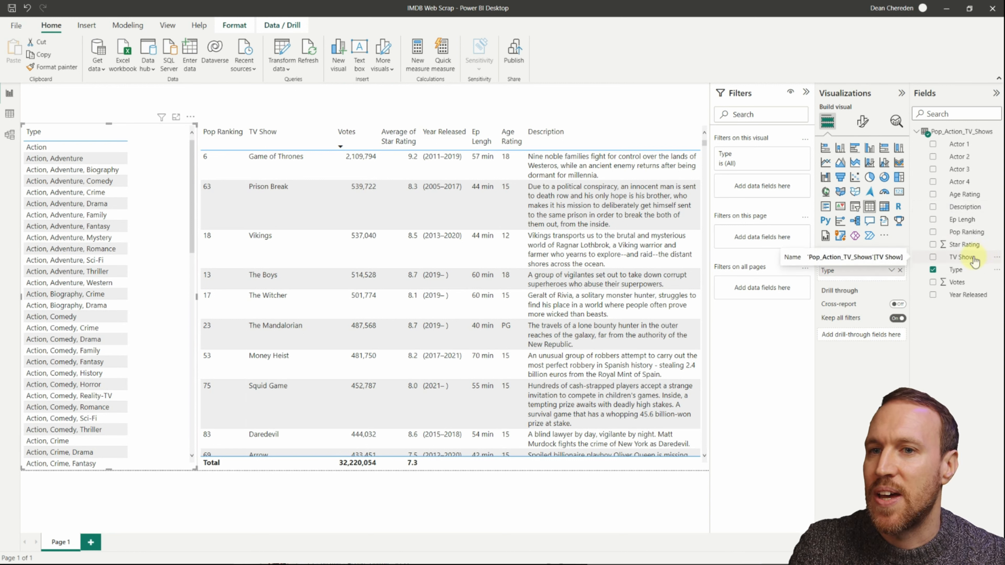
- Add Star Rating to the Type table, then adjust both visuals' widths and narrow the average column so it fits
drag(964, 244, 827, 282)
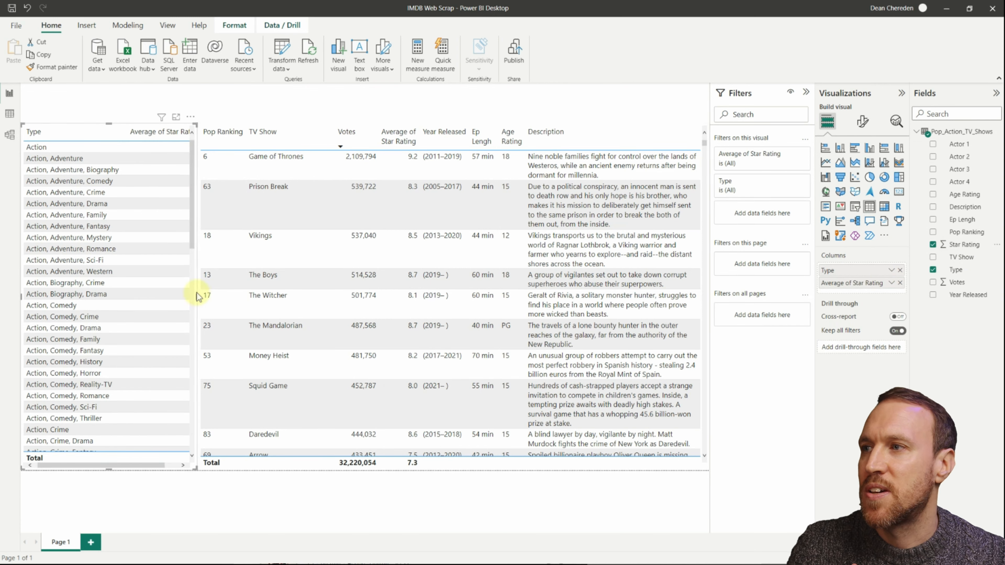
click(200, 300)
drag(197, 296, 270, 305)
drag(204, 133, 175, 133)
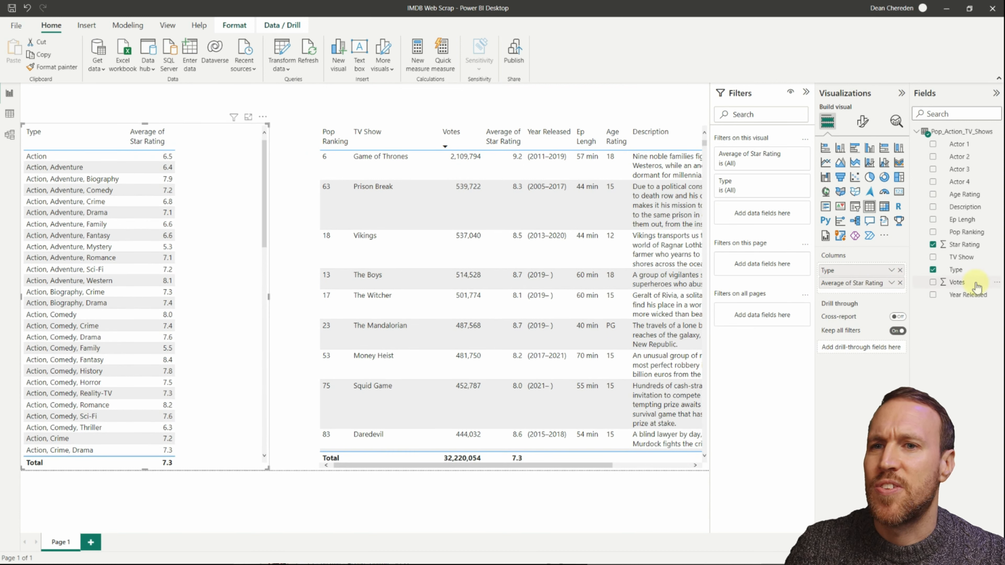
- Add TV Show to the Type table before the average rating and summarize it as Count
drag(965, 258, 892, 289)
click(891, 282)
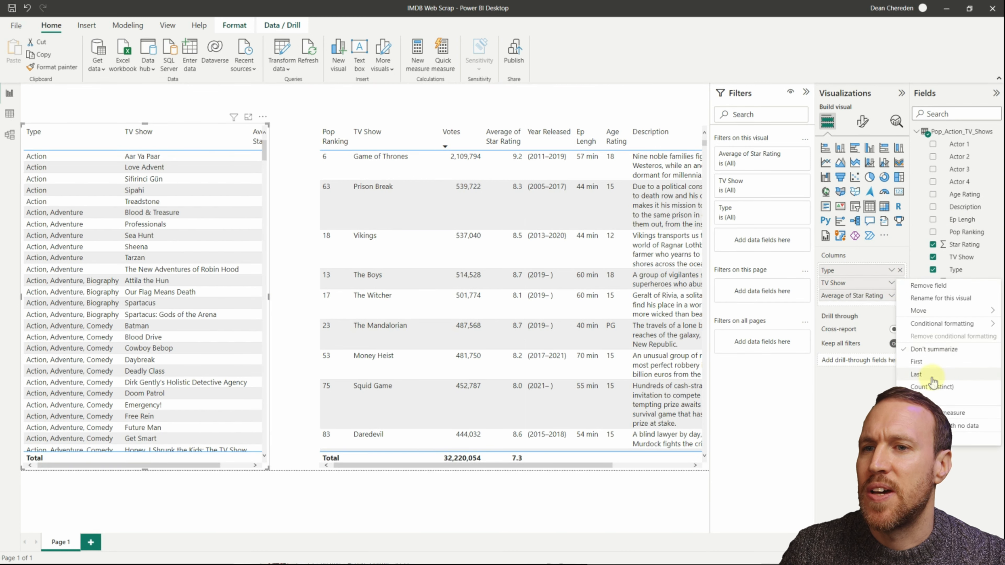
click(937, 401)
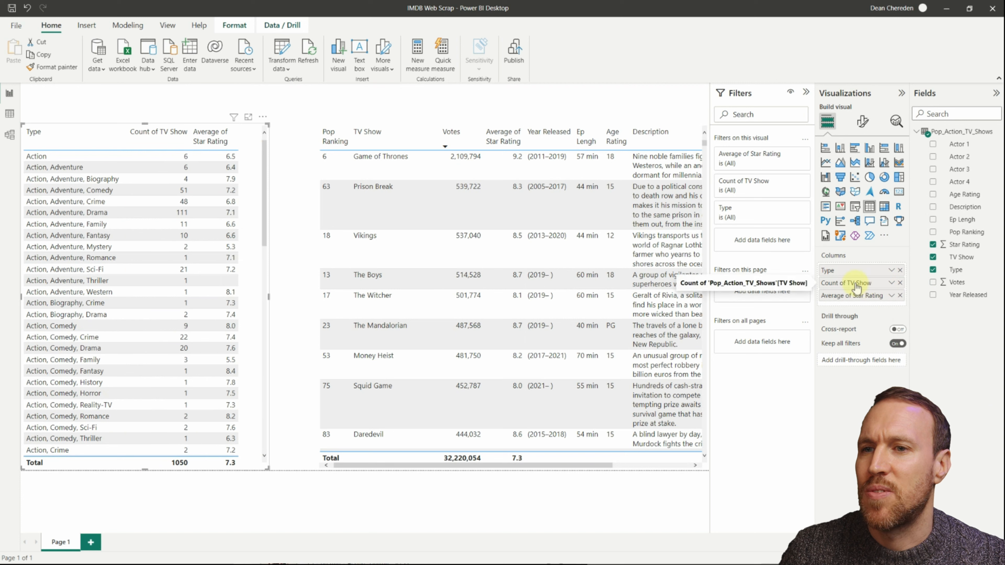
- Narrow the count column and the Type table visual, then extend the TV show table across to meet it
drag(190, 142, 169, 141)
drag(269, 296, 236, 297)
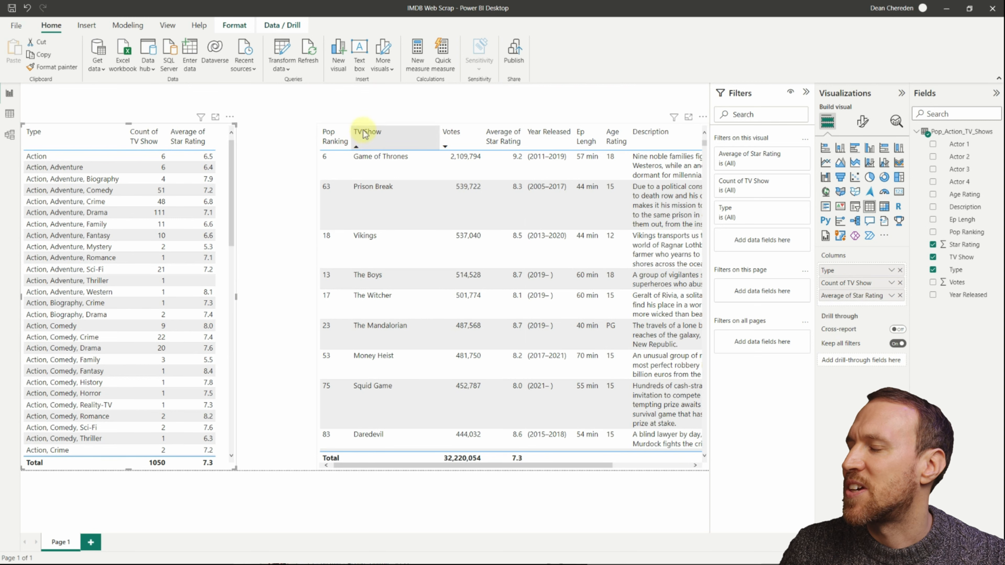
click(320, 295)
drag(316, 296, 241, 294)
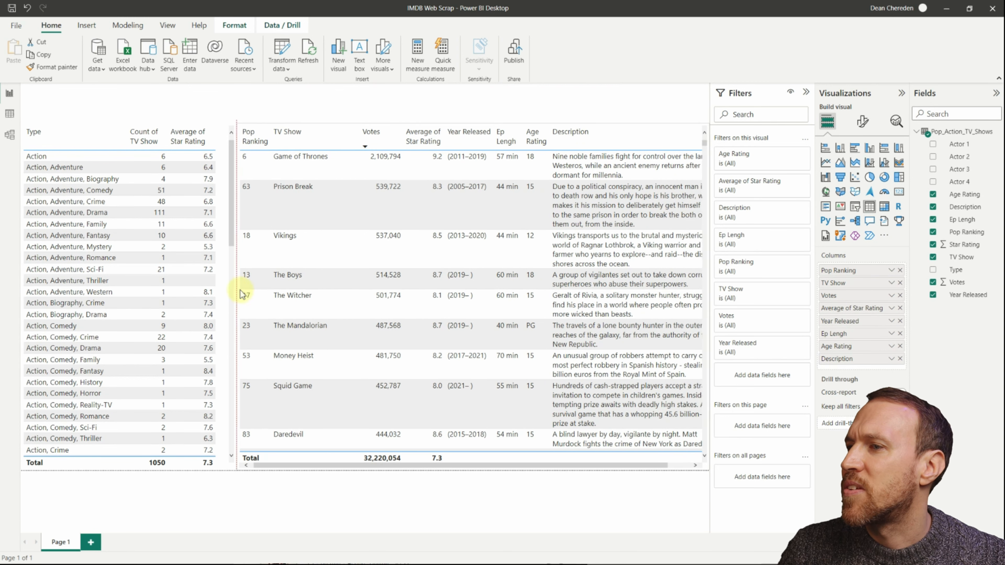
- Sort the Type table by Count of TV Show in descending order and cross-filter the shows to Animation, Action, Adventure
click(159, 144)
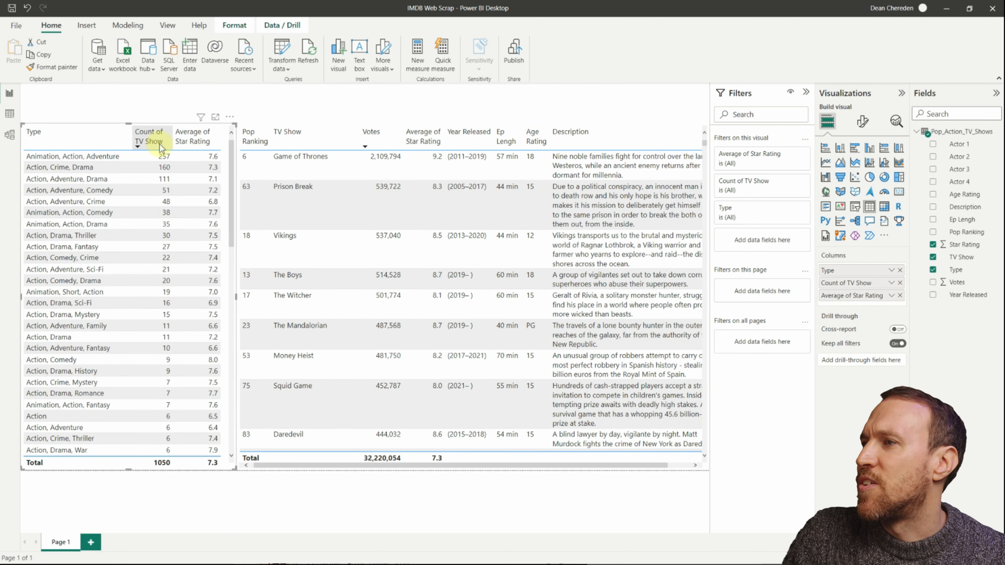
click(72, 158)
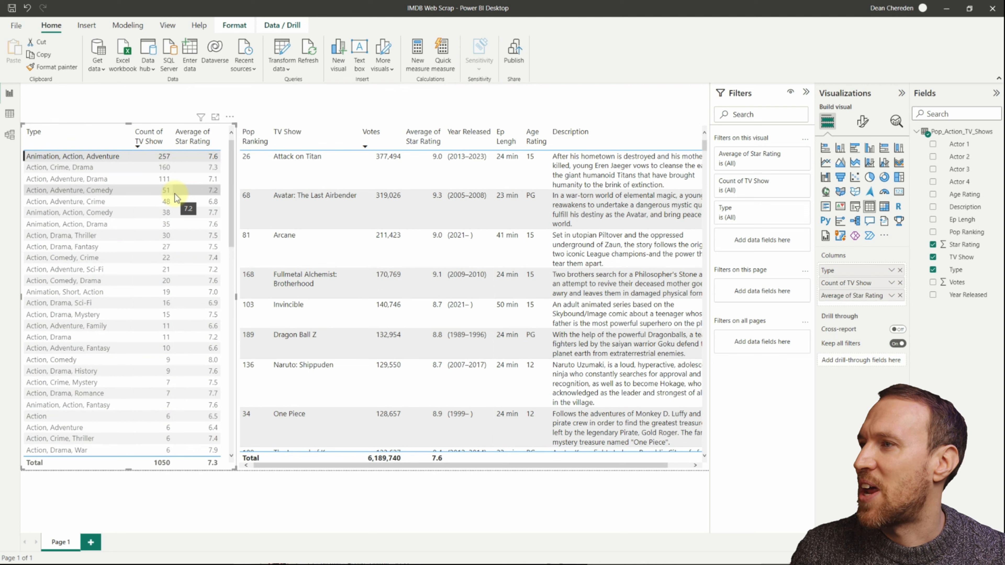
- Look through the Animation, Action, Adventure shows listed in the TV show table
scroll(501, 353, down, 5)
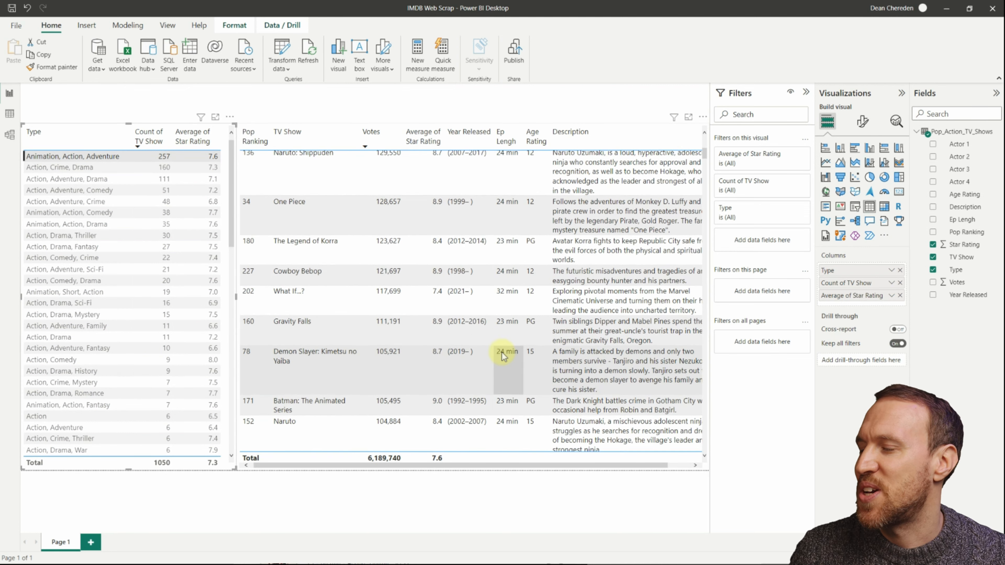
scroll(502, 353, down, 1)
scroll(501, 351, down, 3)
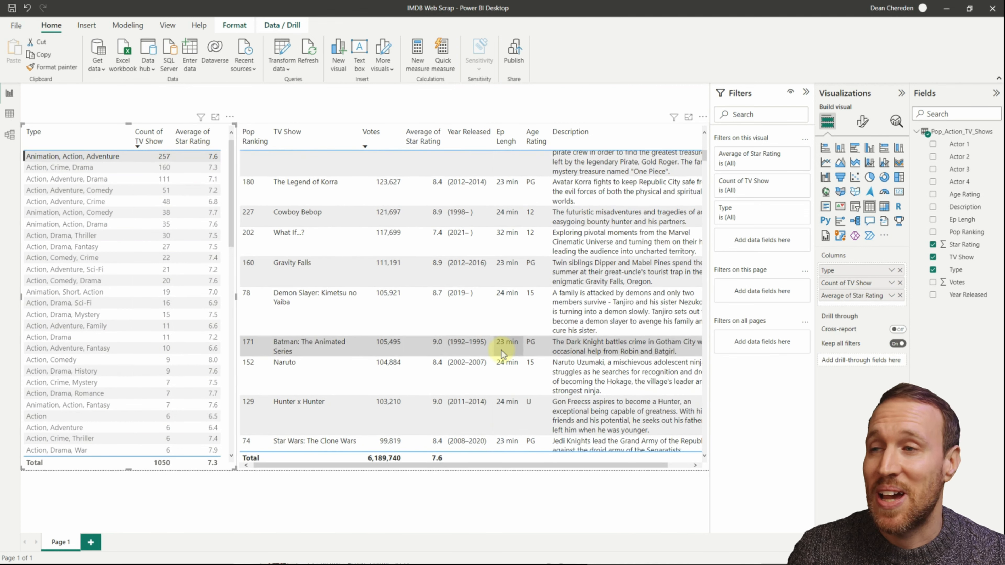
scroll(501, 351, down, 2)
scroll(502, 353, down, 5)
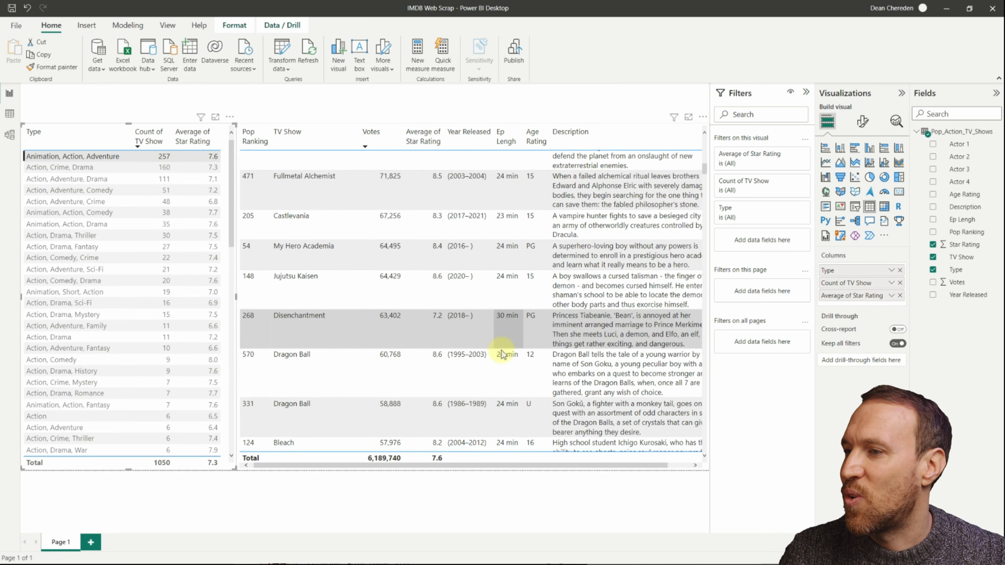
scroll(501, 353, down, 8)
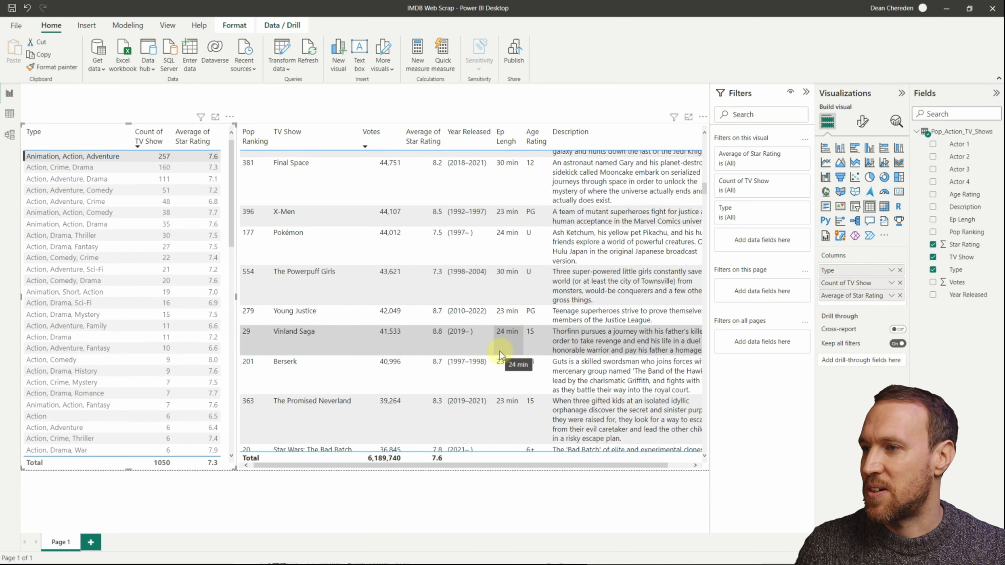
scroll(499, 350, down, 5)
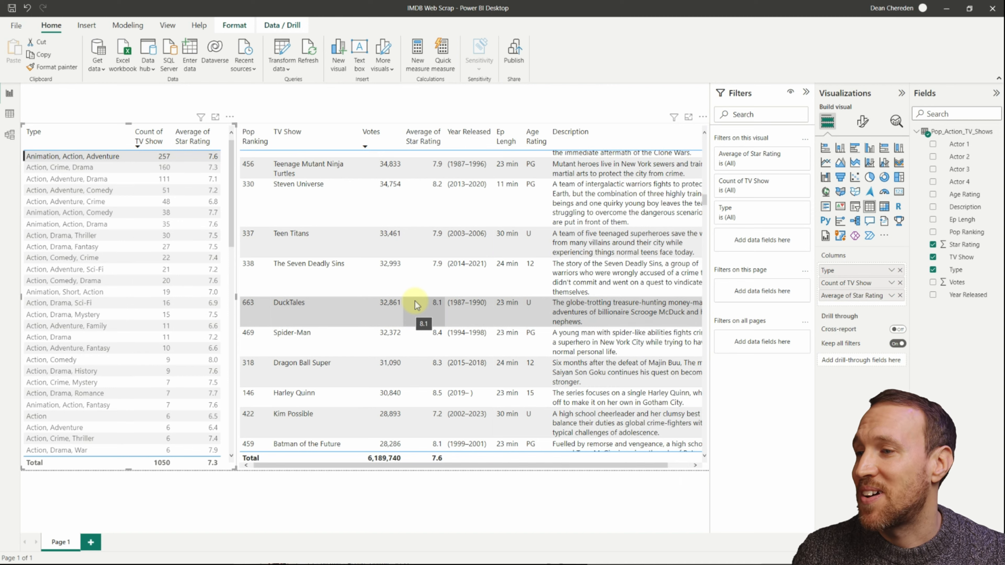
scroll(415, 301, down, 3)
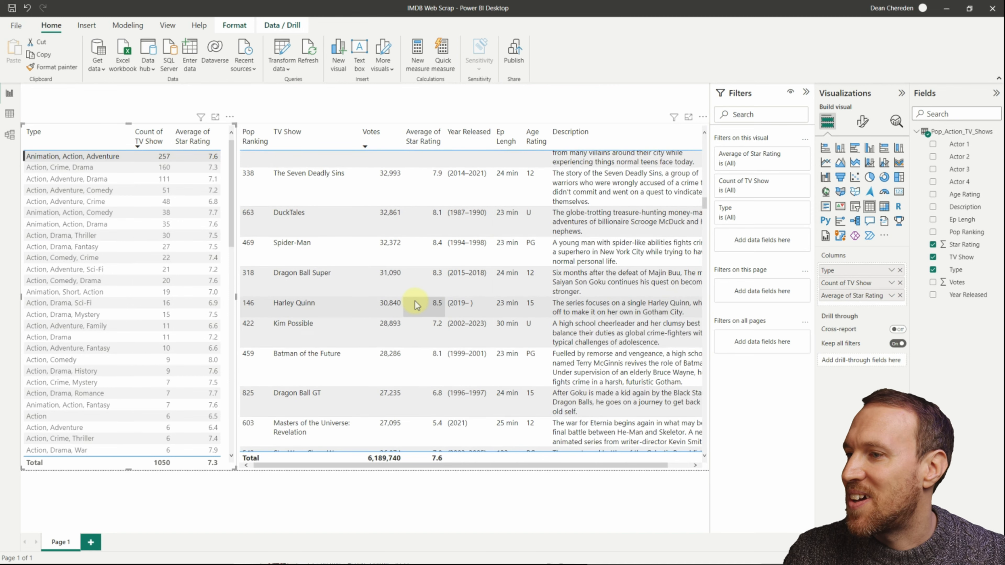
scroll(478, 371, up, 15)
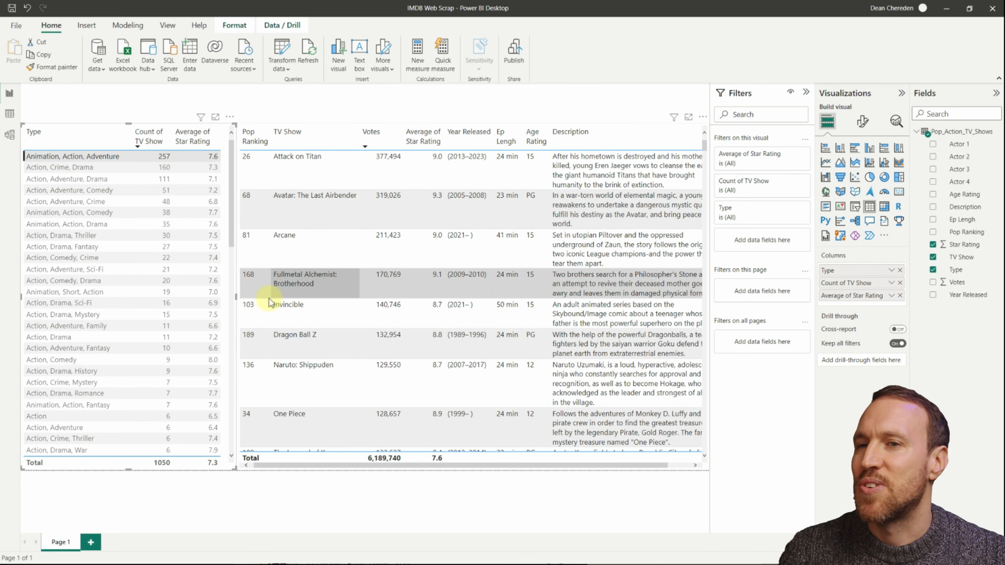
- Widen the Type table visual, add Age Rating before the average rating, and cross-filter by the first Action, Crime, Drama row
drag(236, 298, 233, 300)
drag(240, 190, 285, 292)
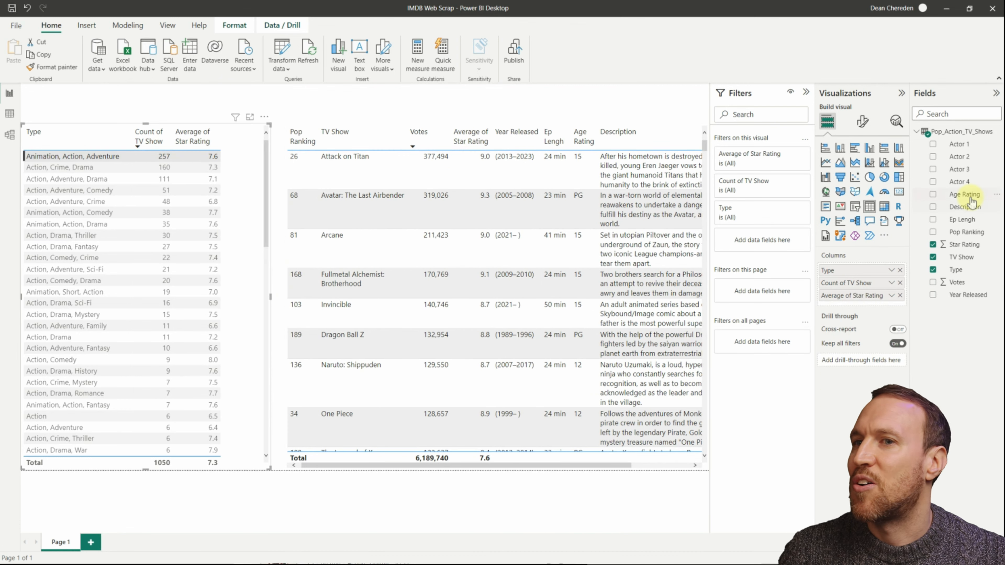
drag(969, 195, 881, 280)
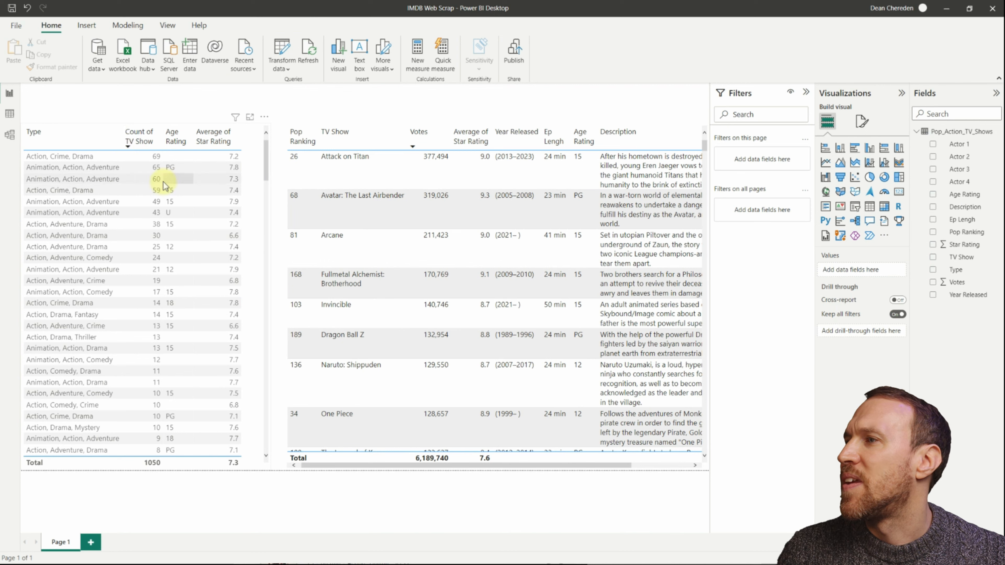
click(94, 156)
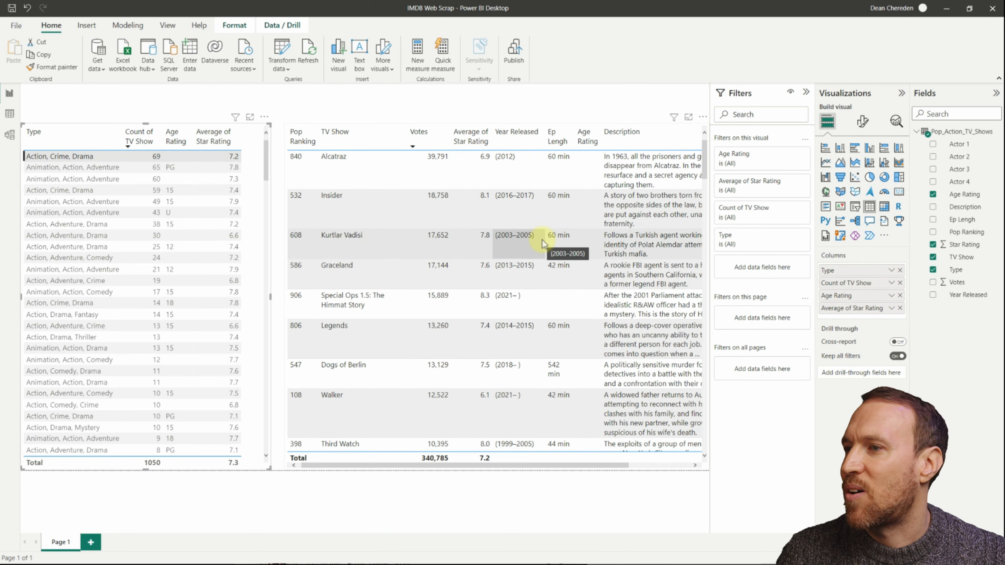
- Add a slicer visual based on Star Rating to the report page
click(233, 98)
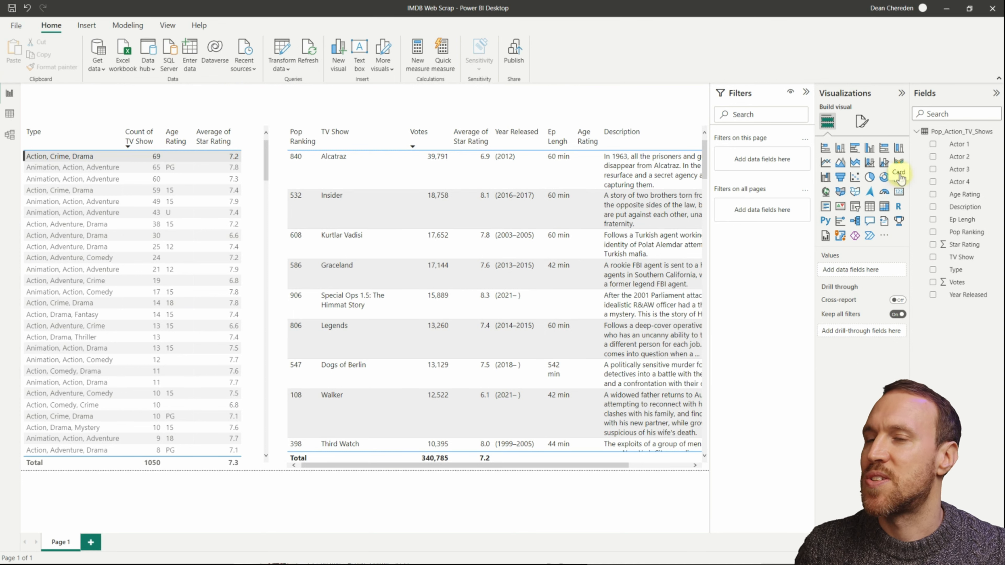
click(855, 206)
drag(961, 245, 870, 271)
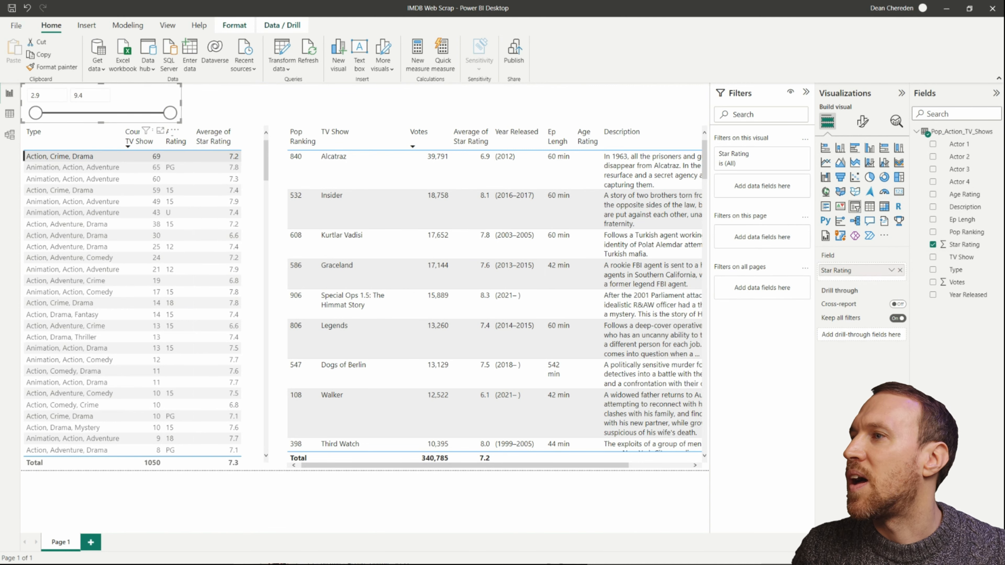
- Make the Star Rating slicer taller and lower the upper edges of both tables to make room above them
drag(101, 124, 145, 137)
click(203, 124)
click(378, 125)
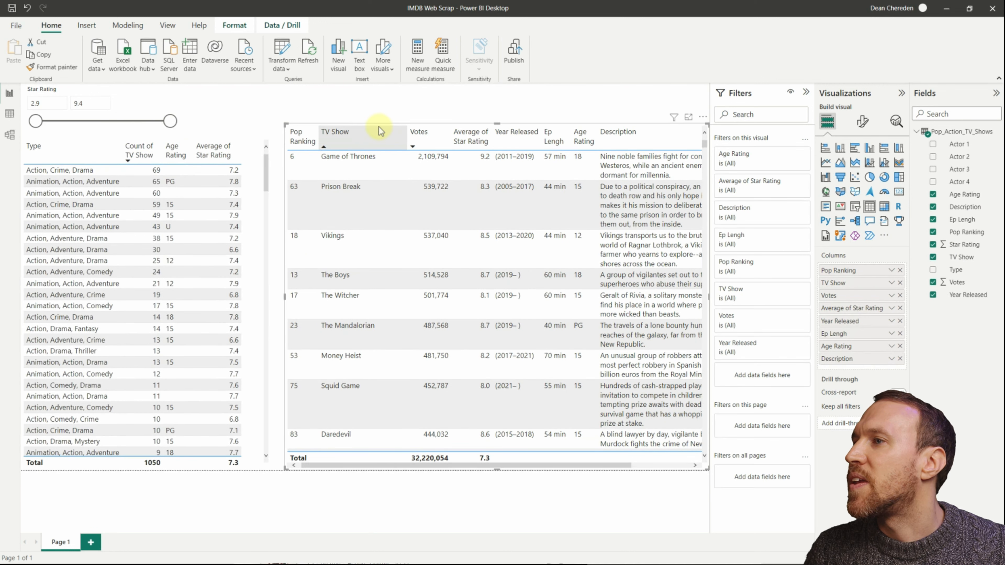
- Paste a copy of the Star Rating slicer beside the original, replace its field with Votes, and clear the (Blank) selection
key(ctrl+v)
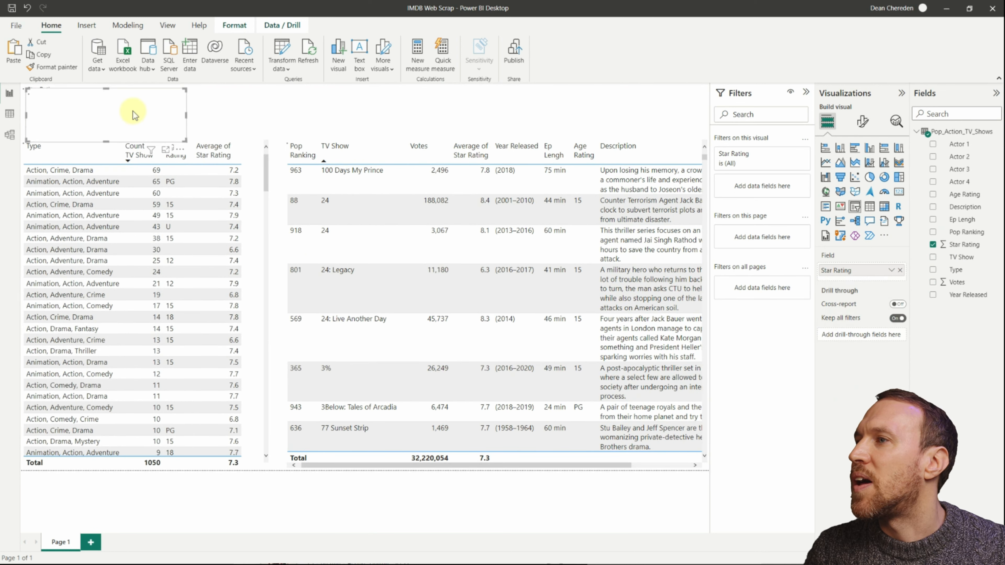
drag(134, 111, 289, 92)
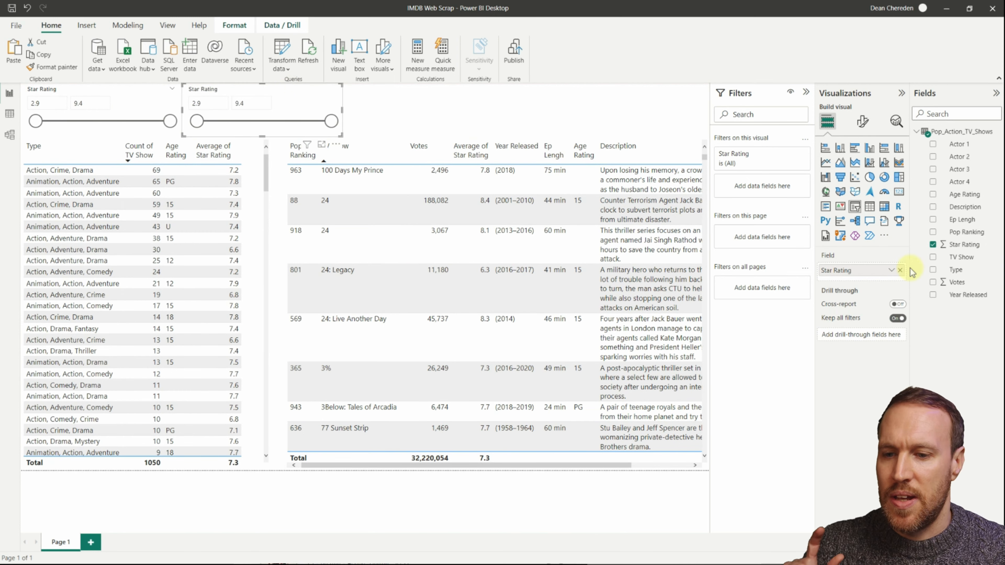
drag(956, 282, 876, 266)
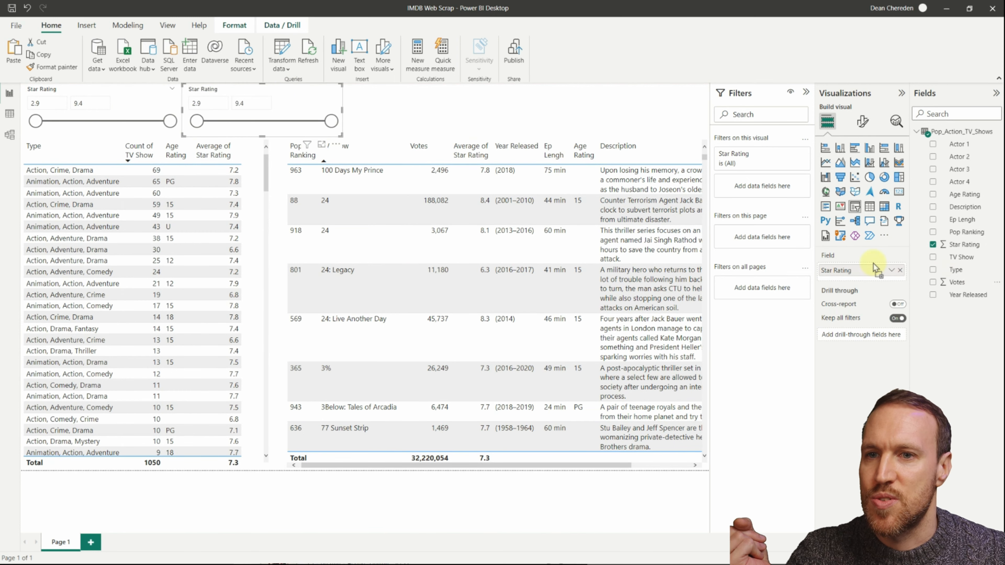
click(900, 270)
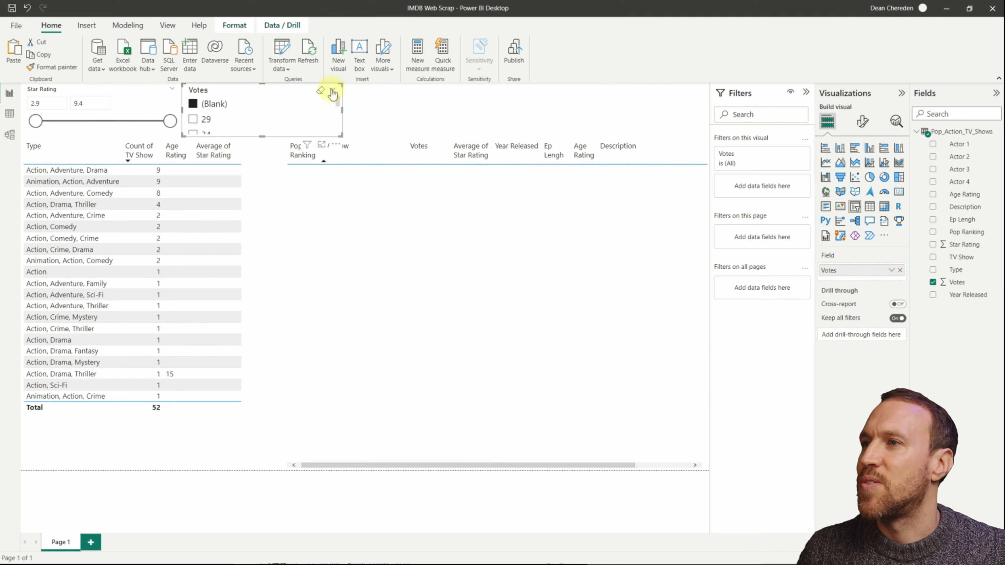
click(214, 105)
- Change the Votes slicer's style from a vertical list to Between
click(863, 121)
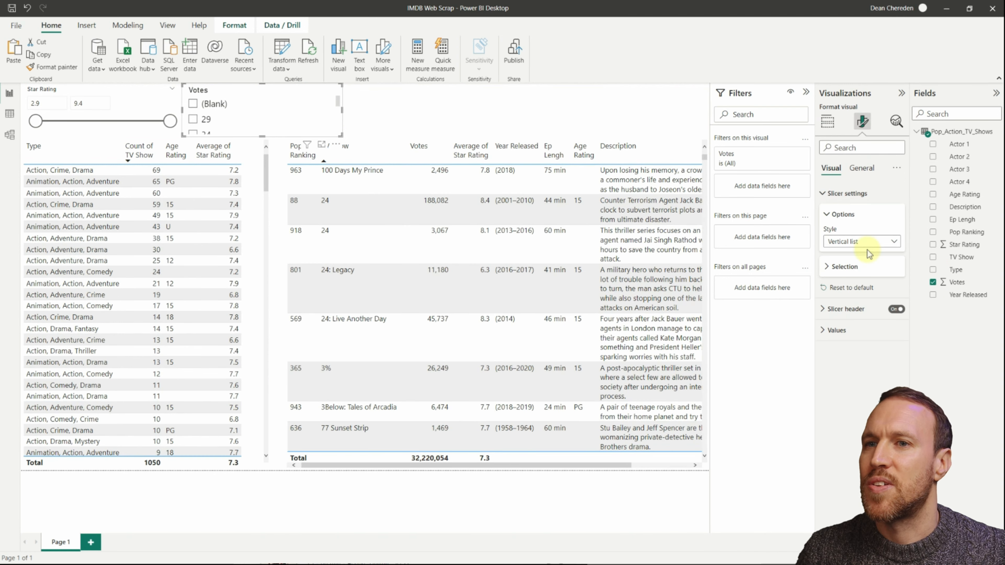
click(867, 242)
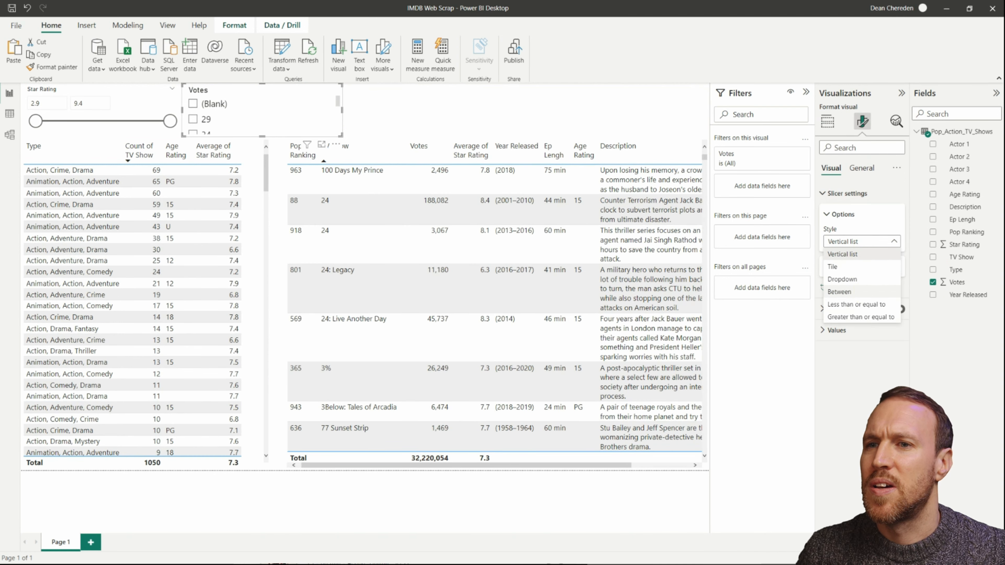
click(839, 292)
- Paste a copy of the Votes slicer beside the original and replace its field with Type
click(341, 107)
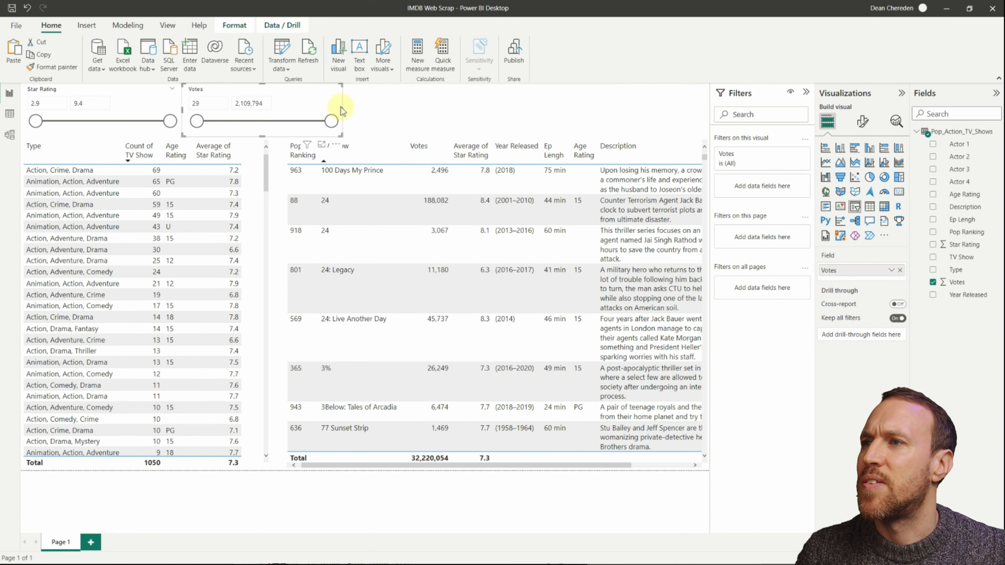
key(ctrl+c)
key(ctrl+v)
drag(482, 95, 474, 92)
drag(960, 272, 897, 275)
- Set the Type slicer's style to Dropdown and expand its list of values
click(863, 121)
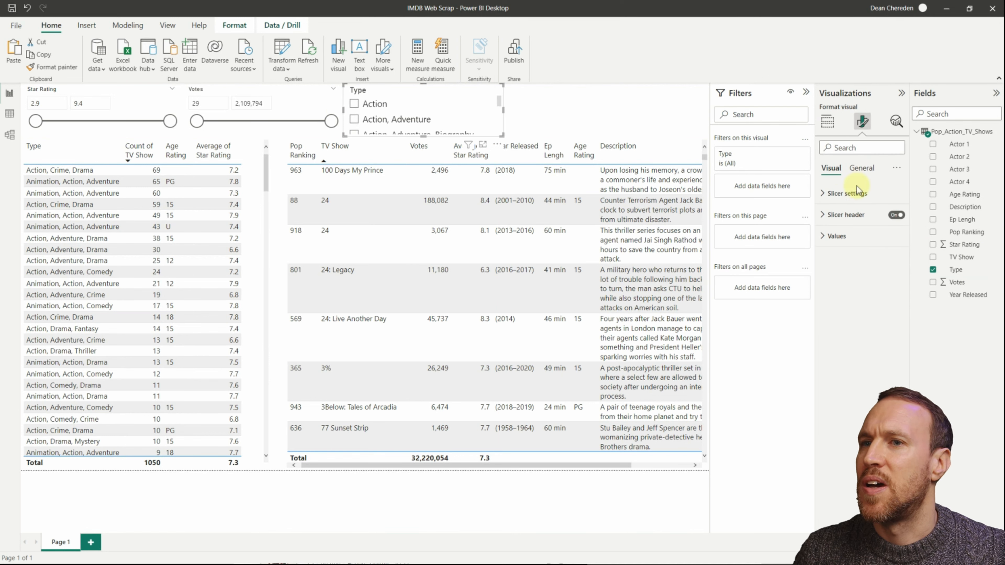
click(841, 193)
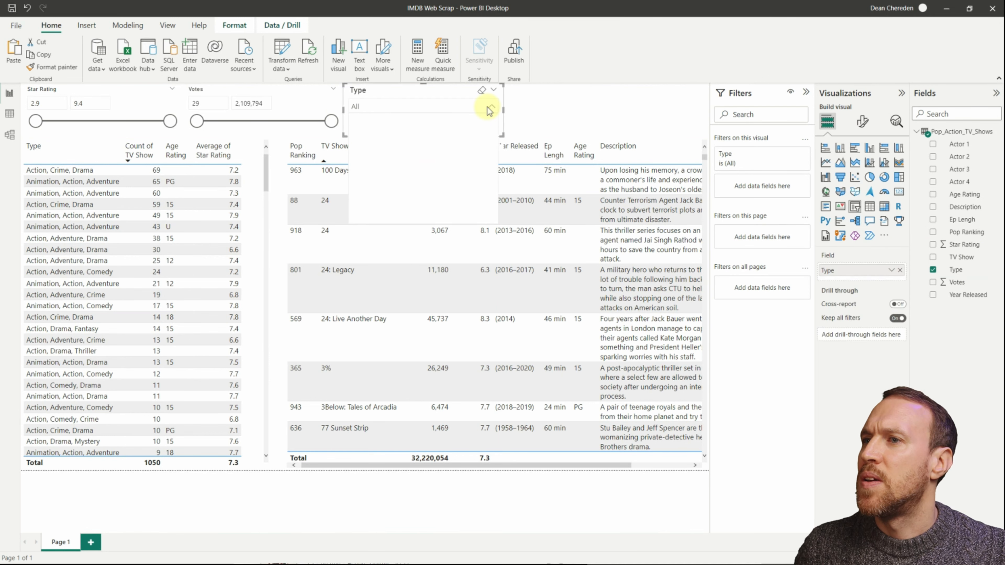
click(491, 106)
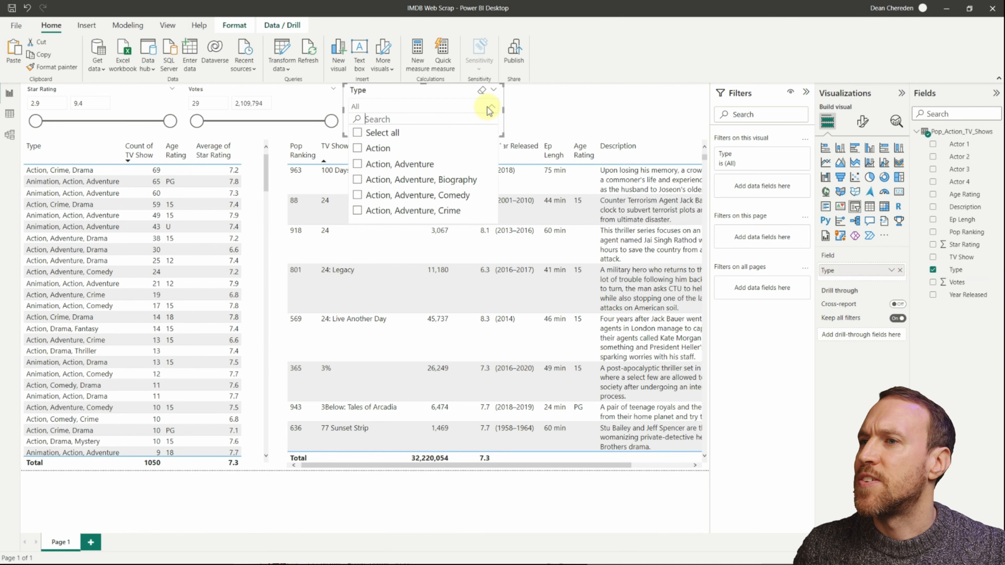
- Search the Type slicer for "anim" and select the Animation, Action types, including Adventure, Comedy, Crime and Drama
text(an)
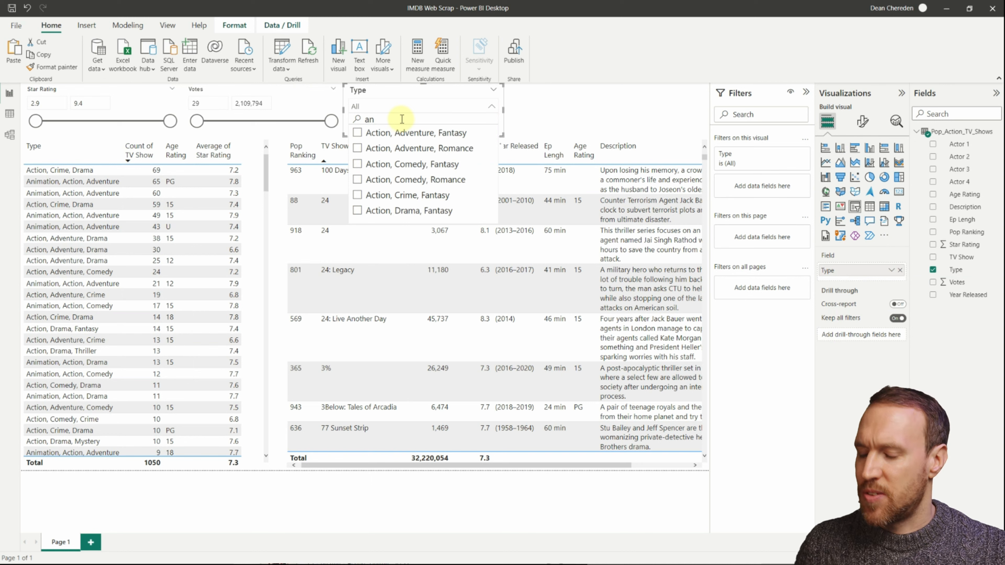
text(im)
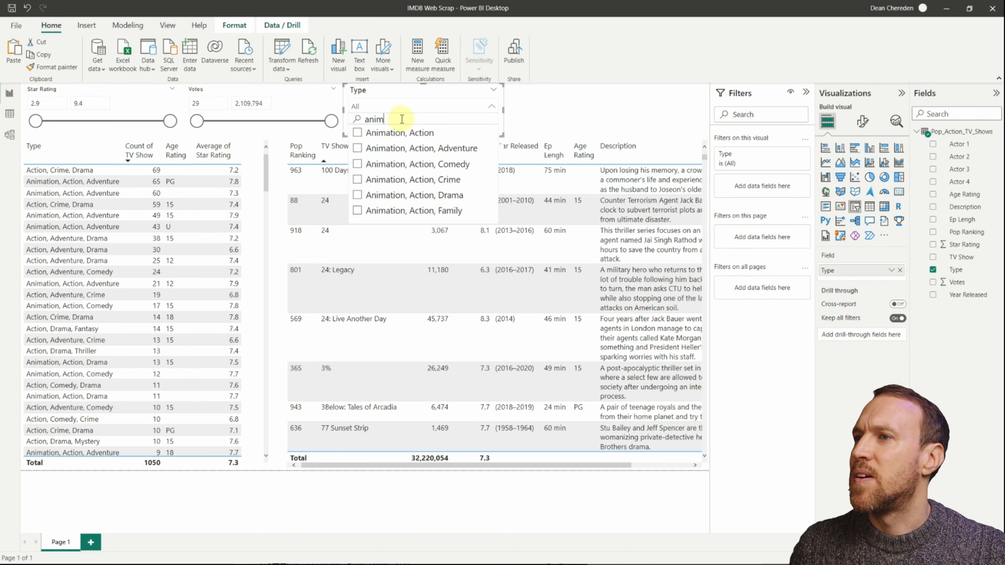
click(358, 133)
click(358, 148)
click(358, 164)
click(358, 180)
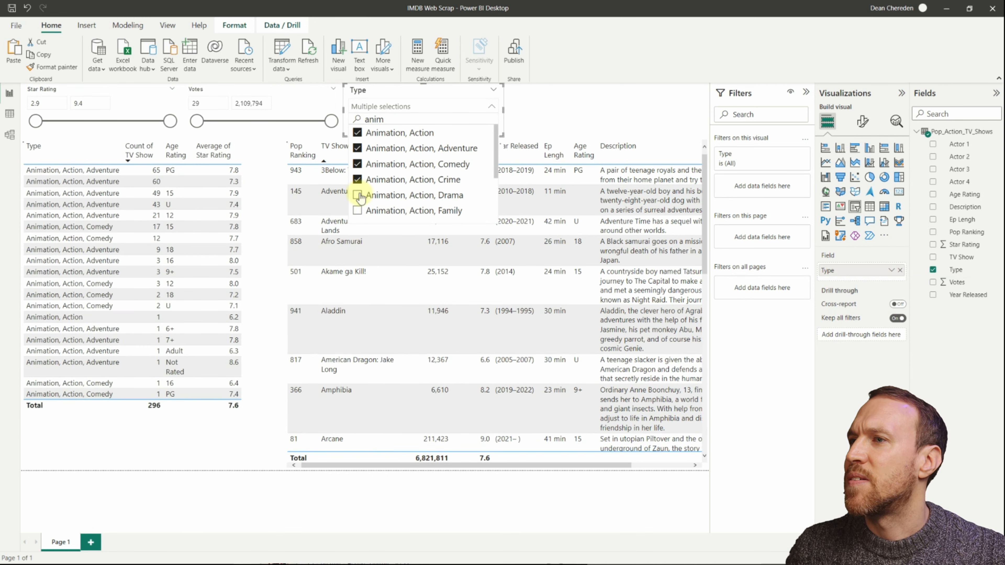
click(358, 196)
click(558, 128)
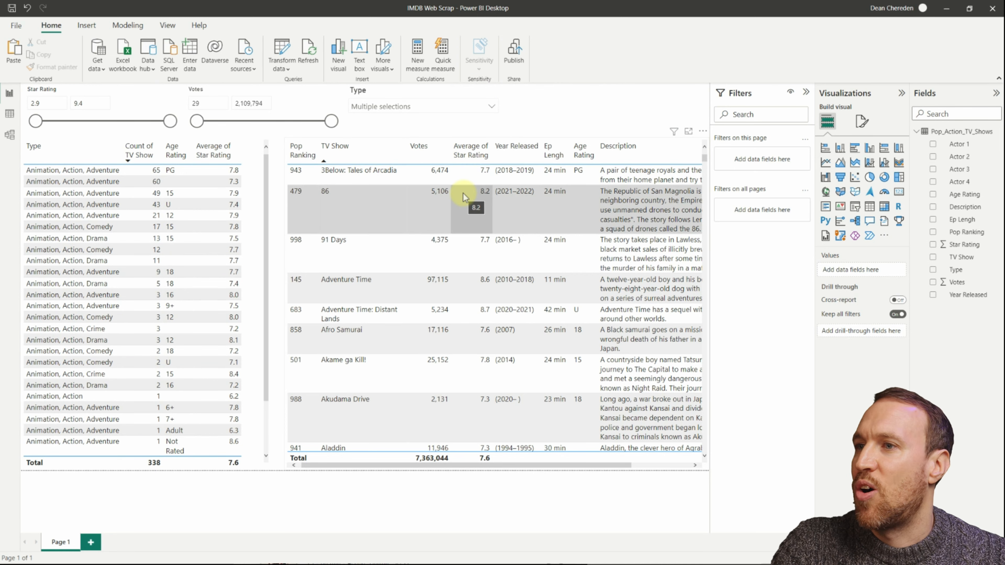
- Sort the TV show table by Votes in descending order and set the Star Rating slicer's minimum to 8.5
click(442, 158)
drag(35, 121, 74, 121)
click(47, 103)
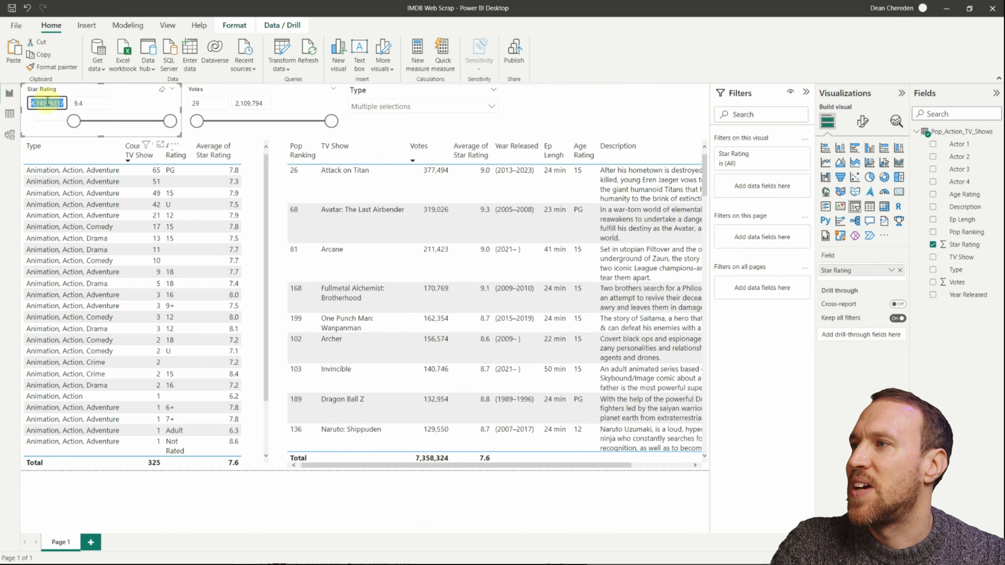
text(8.5)
key(Return)
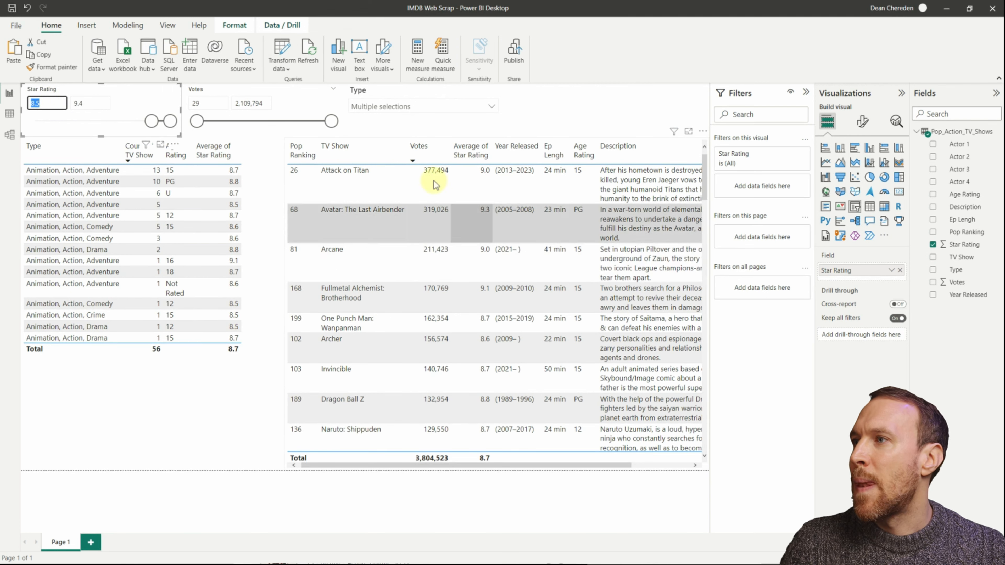
- Sort the TV show table by average star rating in descending order, and return it to descending Votes
click(152, 378)
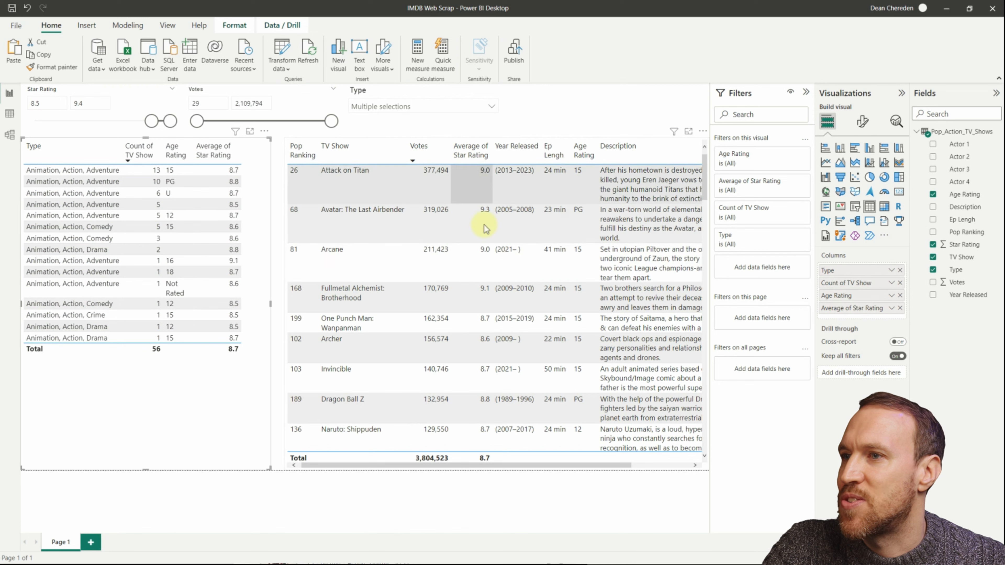
click(475, 158)
click(474, 158)
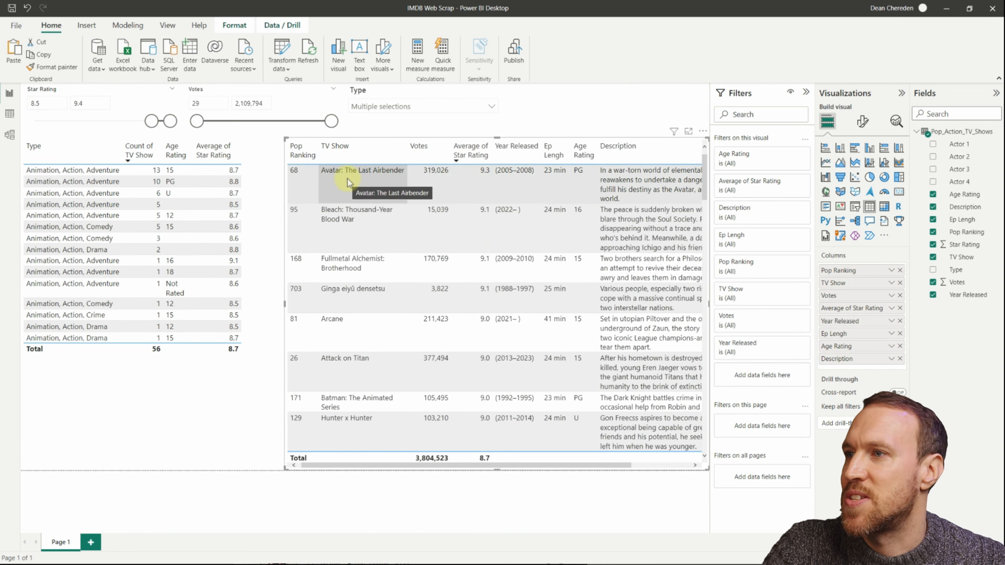
click(431, 152)
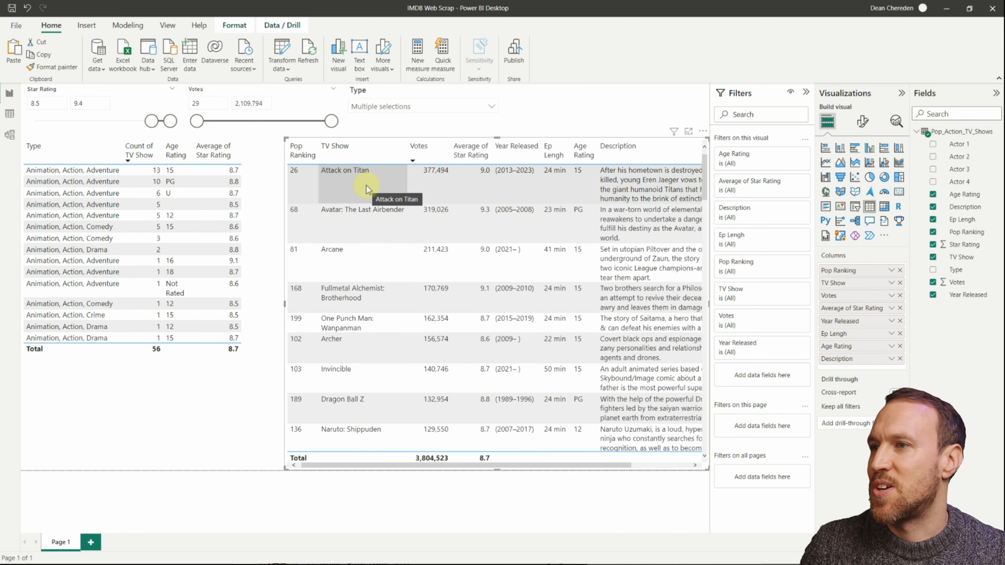
- Clear the Type slicer, select all five Comedy types found with "com", and sort the TV show table by average star rating, descending
click(392, 106)
key(BackSpace)
text(com)
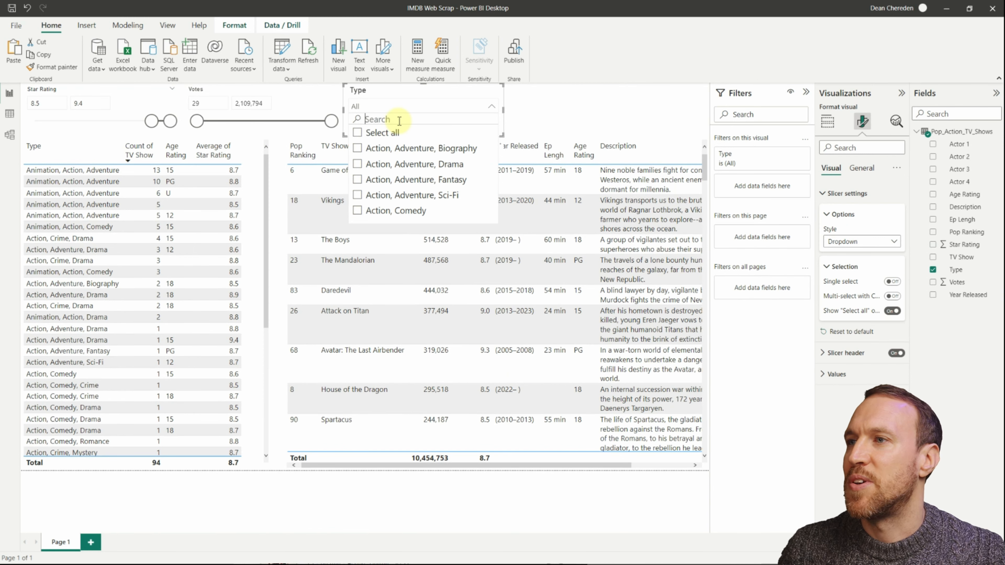
text(com)
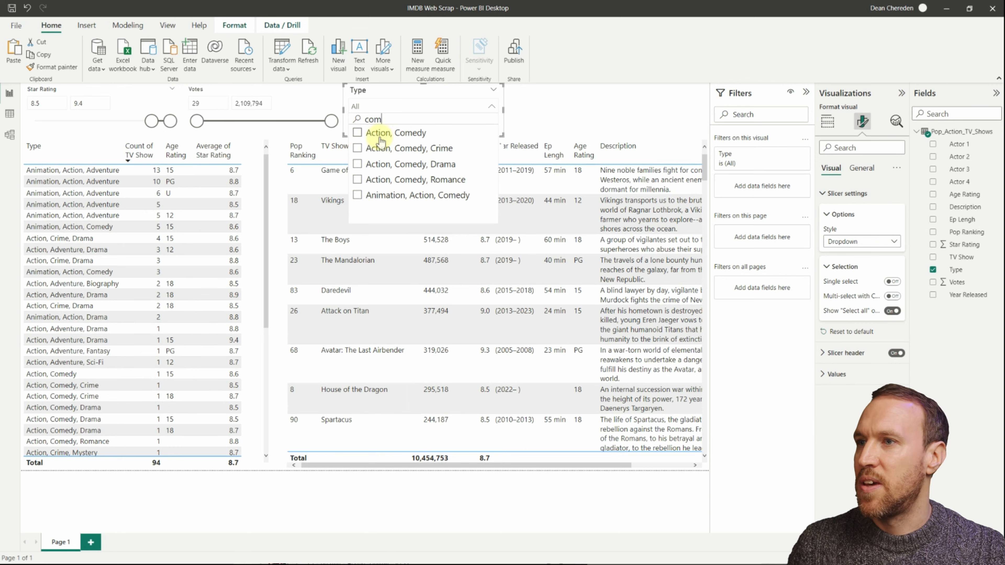
click(358, 196)
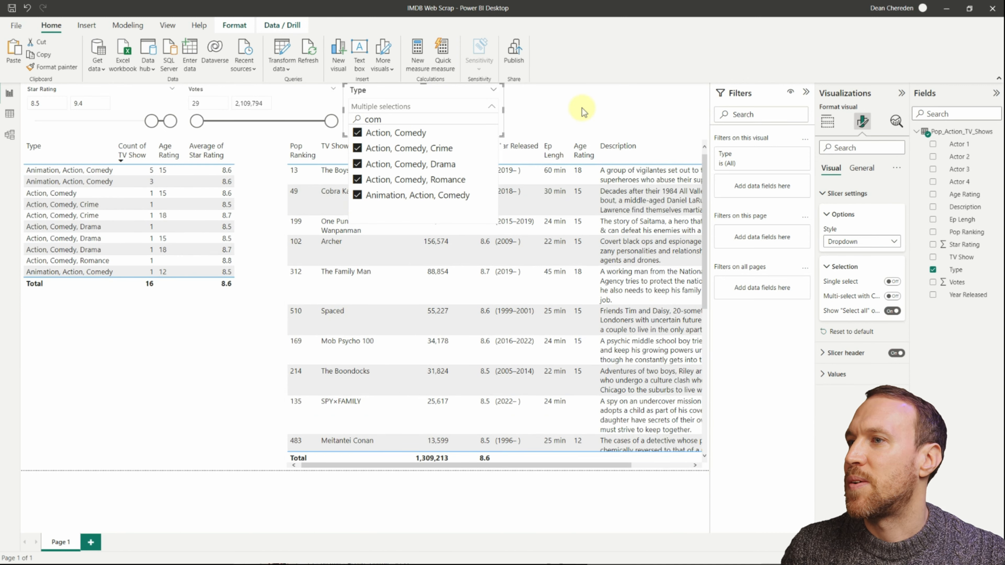
click(582, 104)
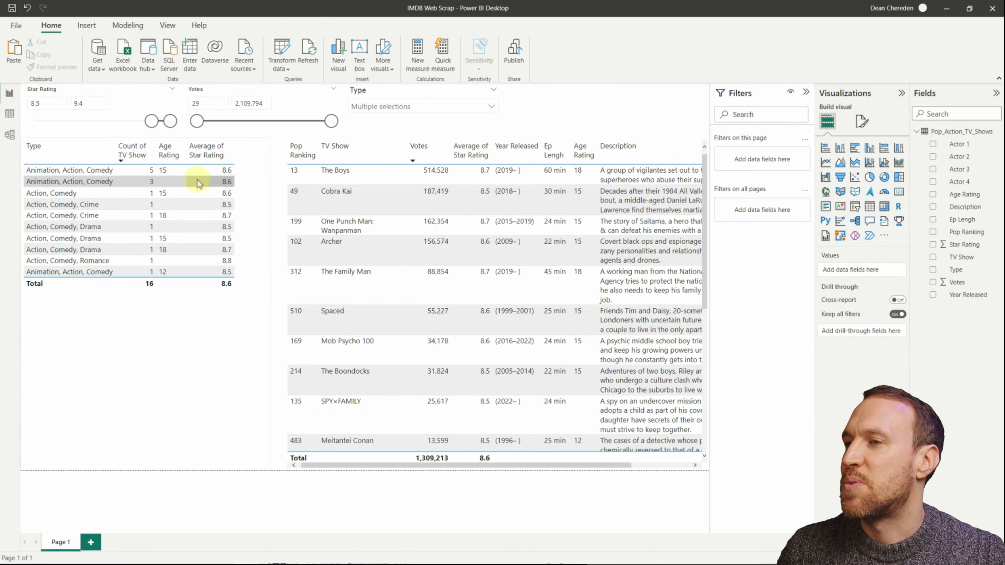
click(482, 160)
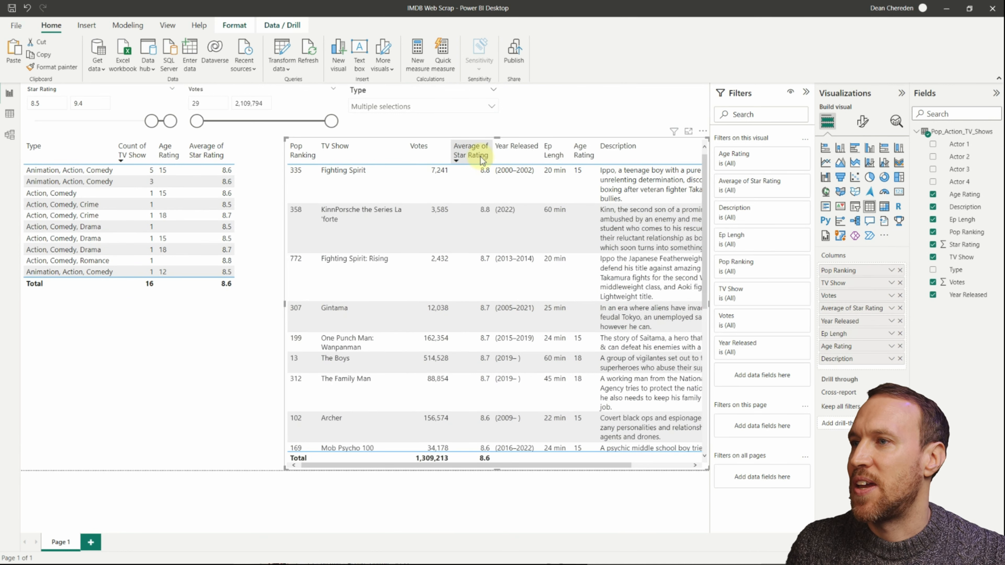